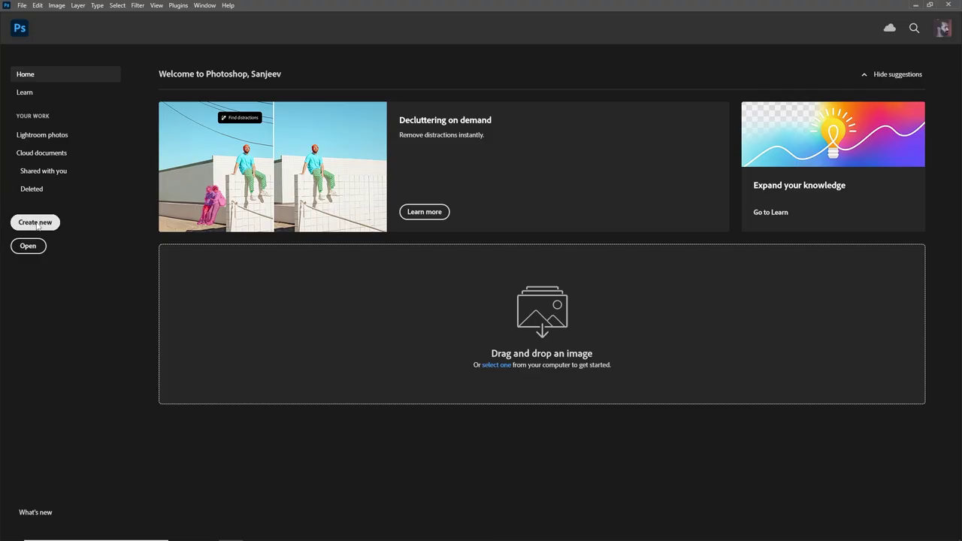
# Create a 1080 × 1350 px, 72 ppi document named 'Product' with a transparent background
pyautogui.click(35, 222)
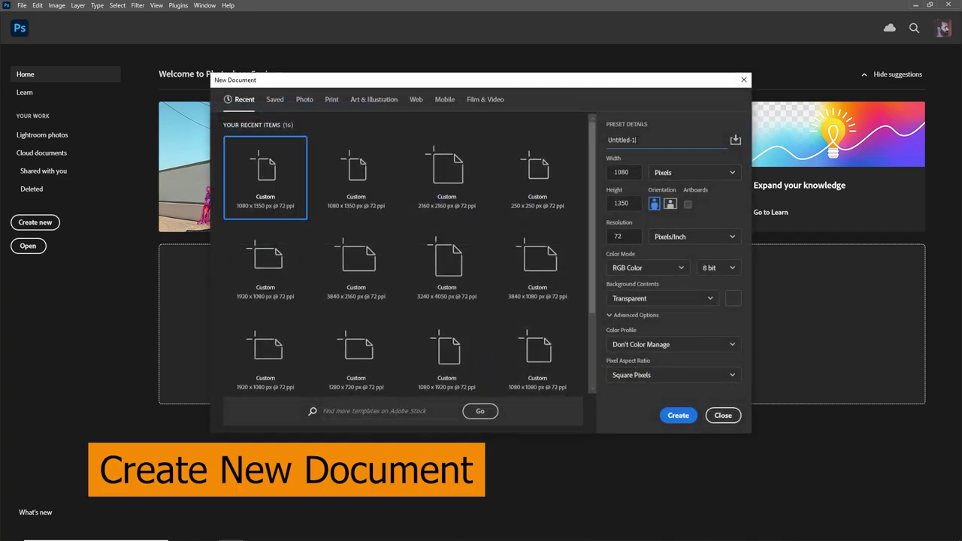
pyautogui.moveTo(637, 140); pyautogui.dragTo(600, 141)
pyautogui.write('Product')
pyautogui.click(678, 415)
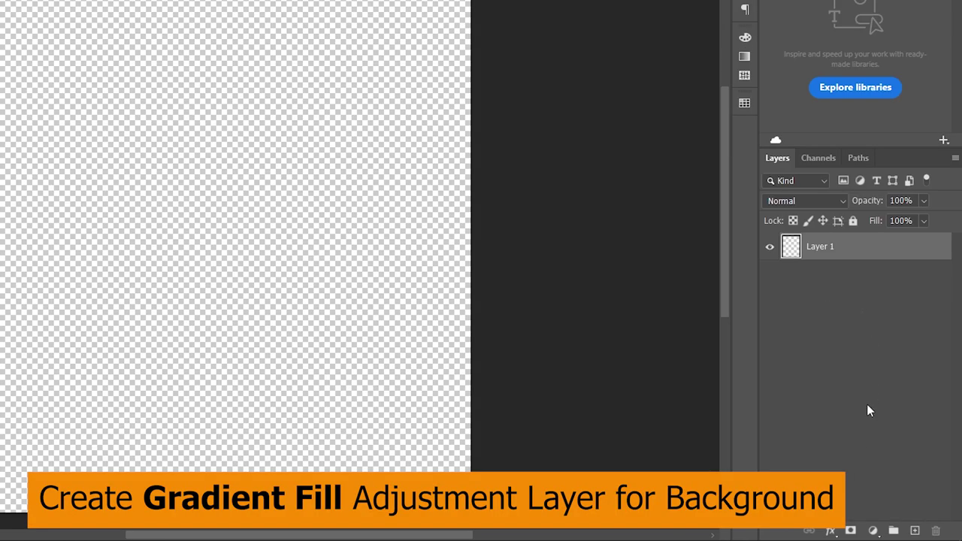
# Add a Gradient Fill layer using the black-to-white gradient from the Basics presets
pyautogui.click(895, 533)
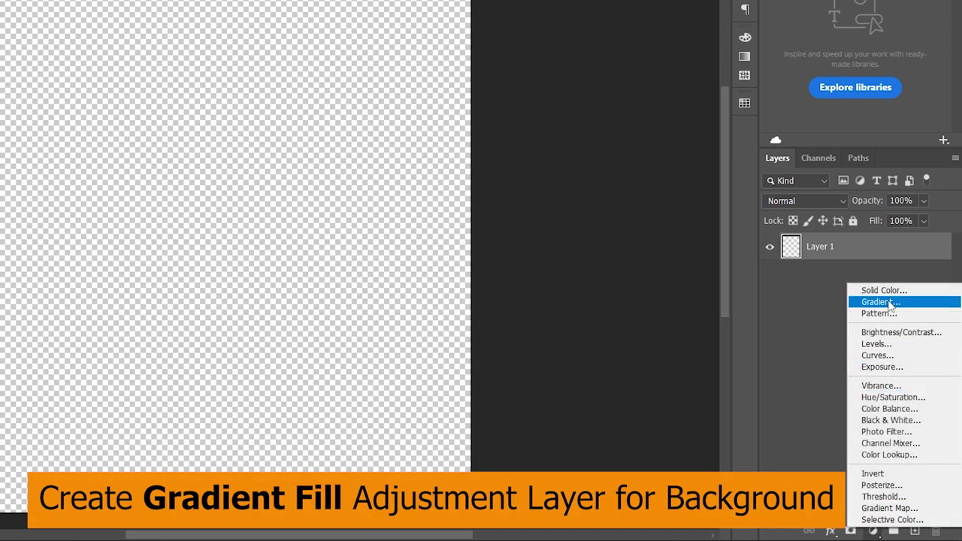
pyautogui.click(881, 301)
pyautogui.click(581, 127)
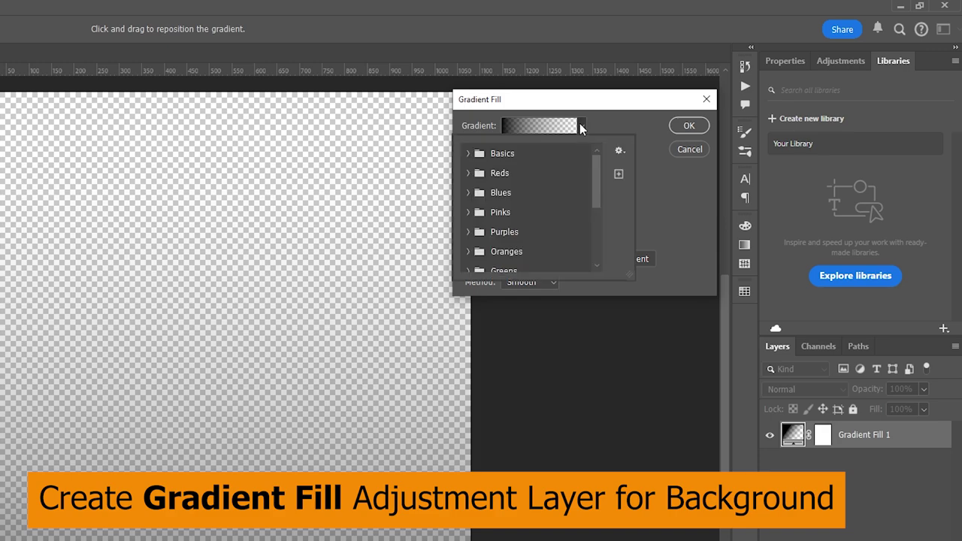
pyautogui.click(469, 153)
pyautogui.doubleClick(485, 177)
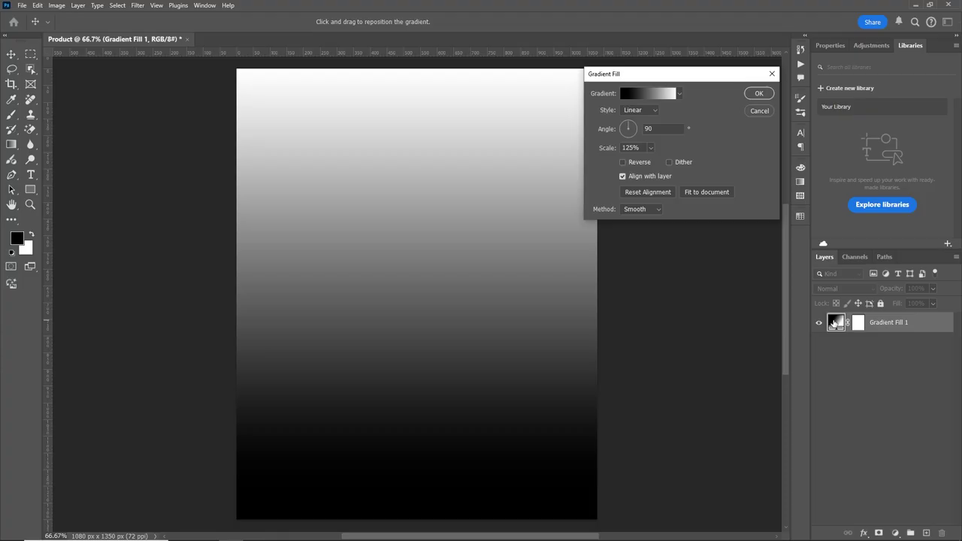
# Set the gradient stops to a Blue_gradient bright blue and navy #021140
pyautogui.click(642, 94)
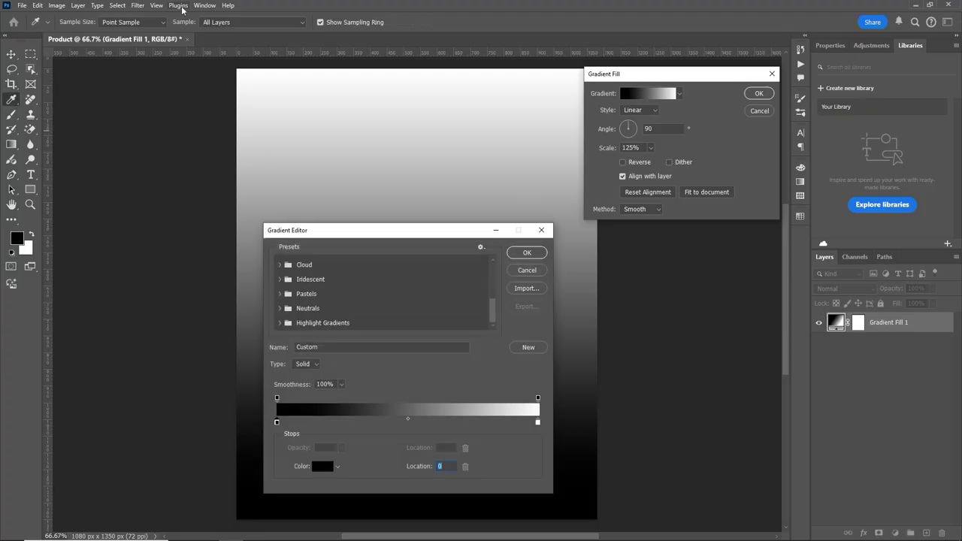
pyautogui.click(205, 6)
pyautogui.click(221, 352)
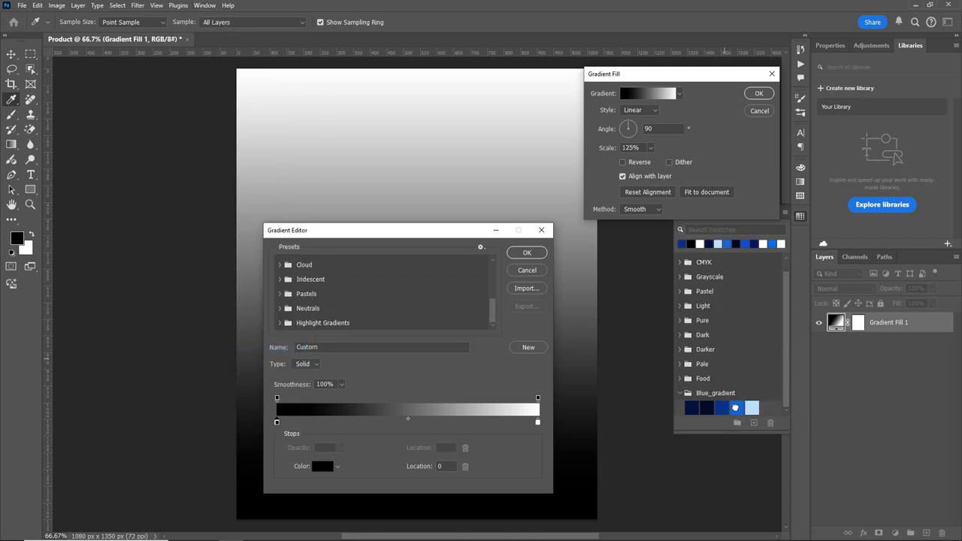
pyautogui.click(735, 408)
pyautogui.doubleClick(538, 424)
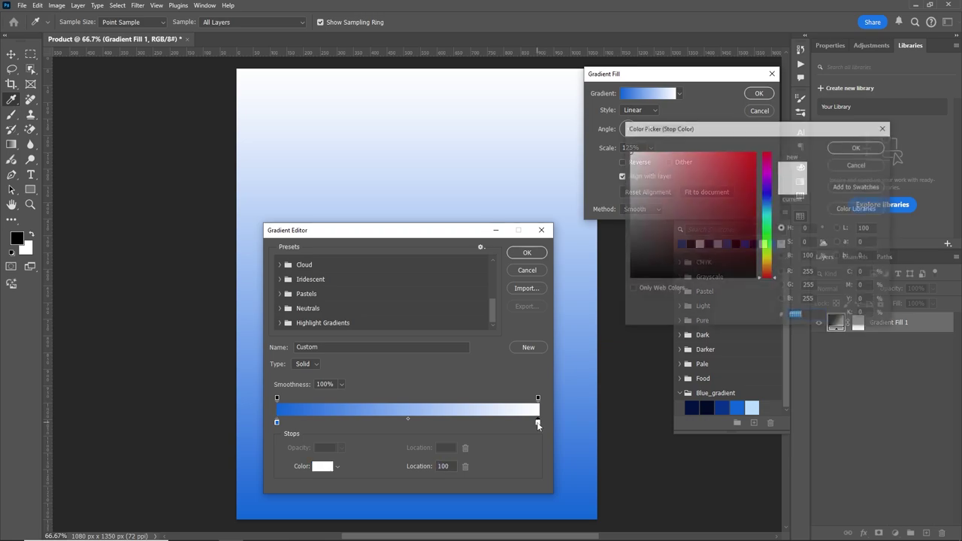
pyautogui.click(693, 409)
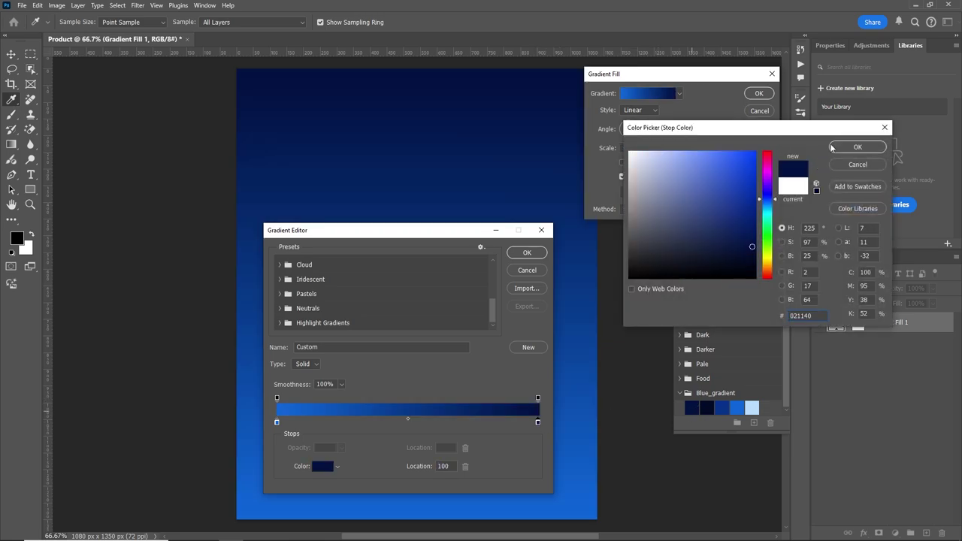
pyautogui.click(856, 147)
pyautogui.click(527, 253)
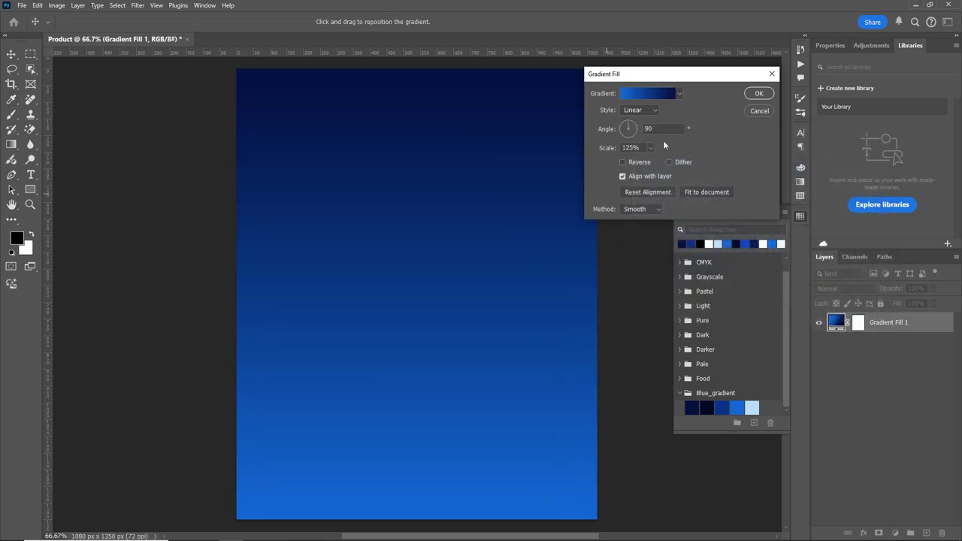
# Make Gradient Fill 1 radial at 90% scale, centred mid-canvas, with Reverse left off
pyautogui.click(644, 112)
pyautogui.click(637, 127)
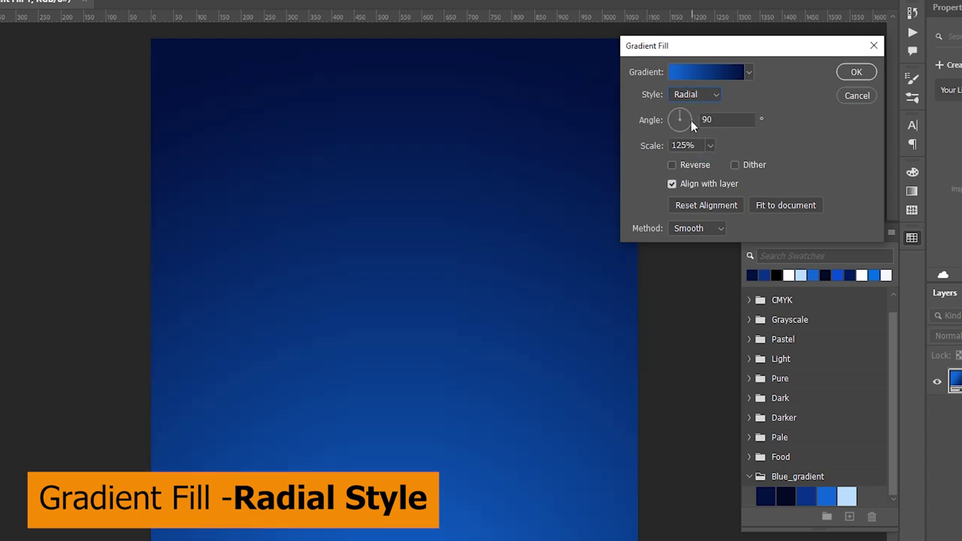
pyautogui.moveTo(474, 402); pyautogui.dragTo(462, 329)
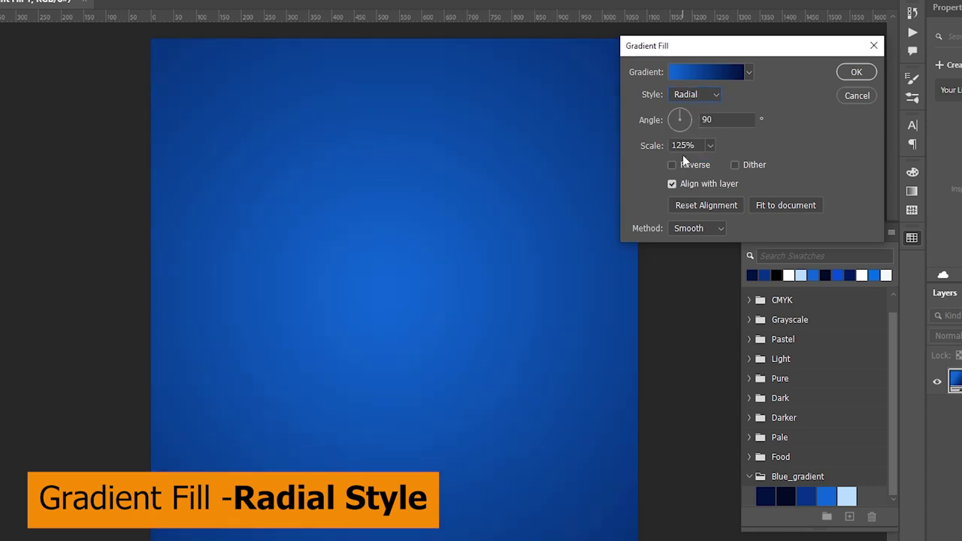
pyautogui.moveTo(695, 145); pyautogui.dragTo(682, 146)
pyautogui.write('90')
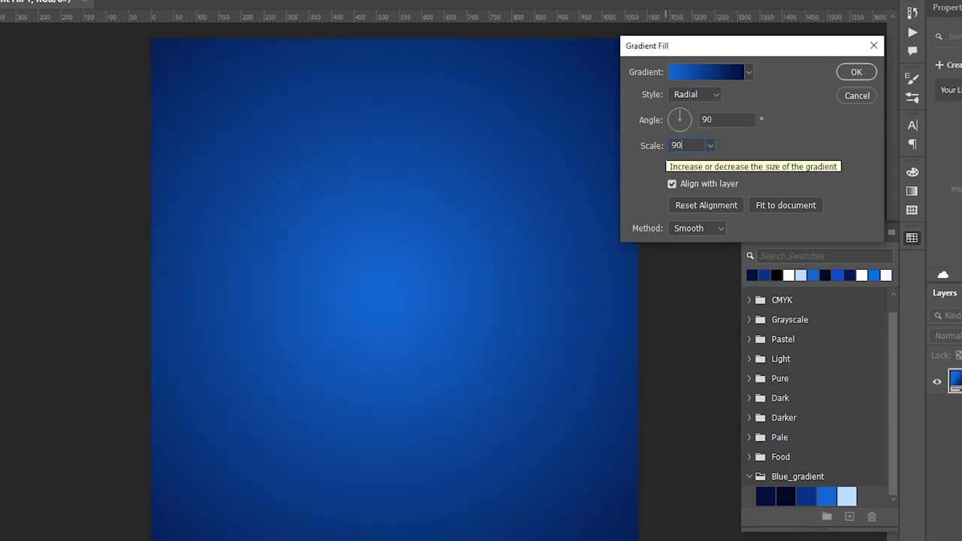
pyautogui.click(675, 165)
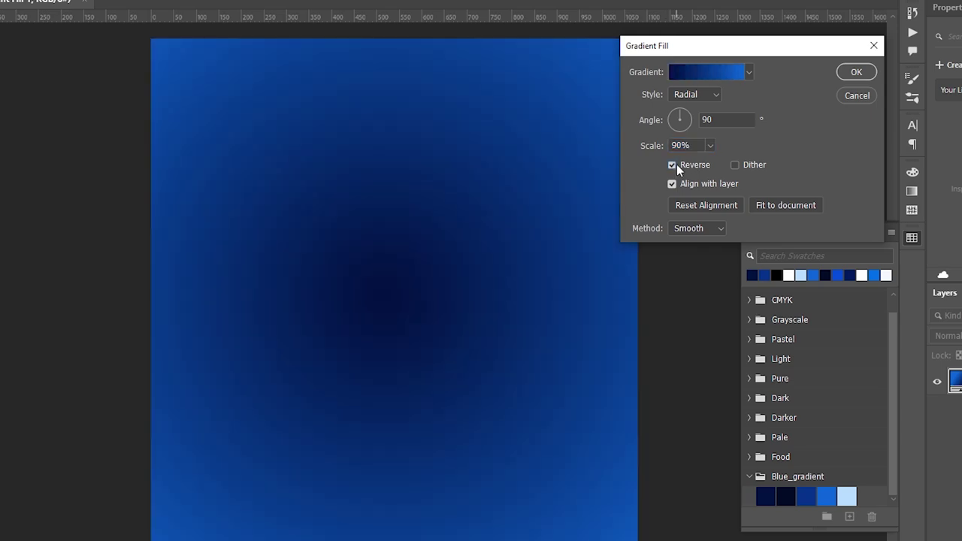
pyautogui.click(675, 165)
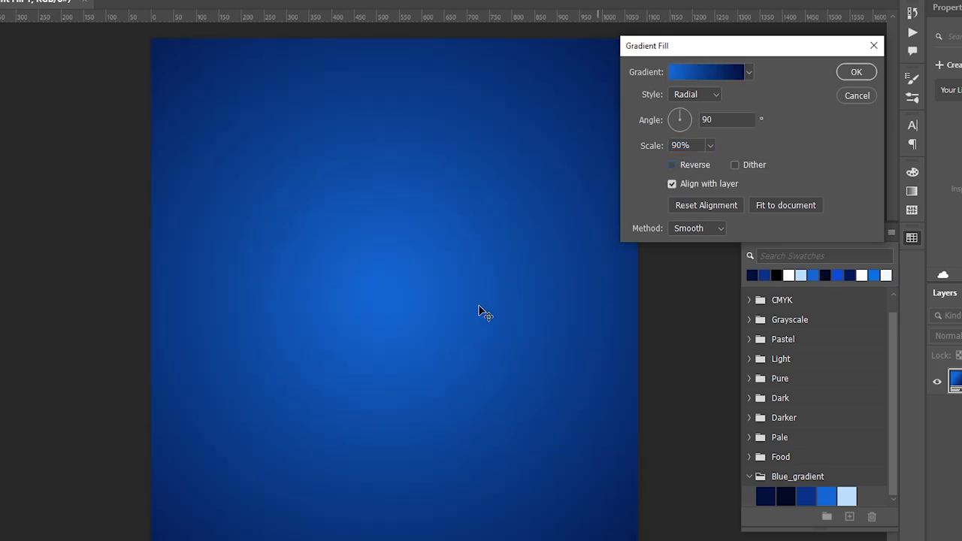
pyautogui.click(858, 71)
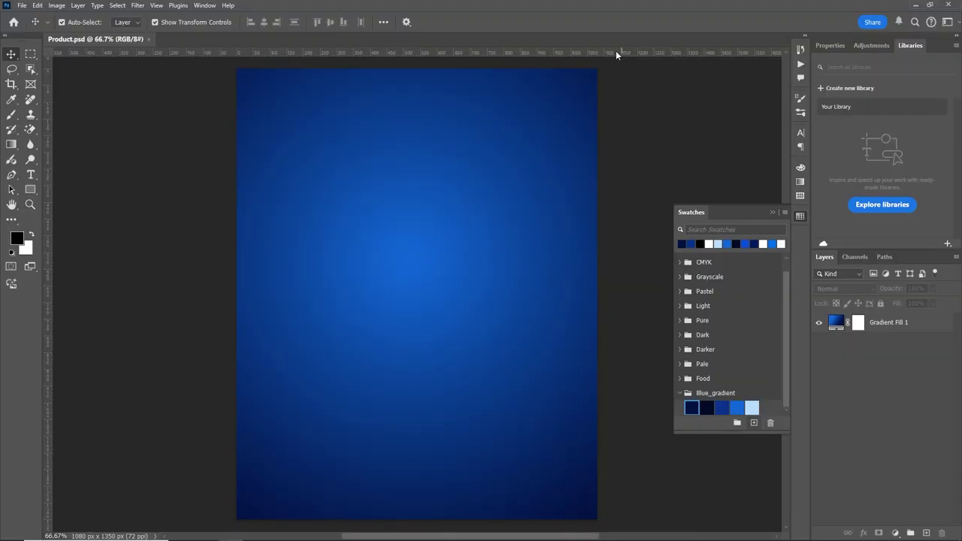
# Add three horizontal guides across the middle of the canvas, near 647 and 799 px and higher up
pyautogui.moveTo(619, 53); pyautogui.dragTo(607, 286)
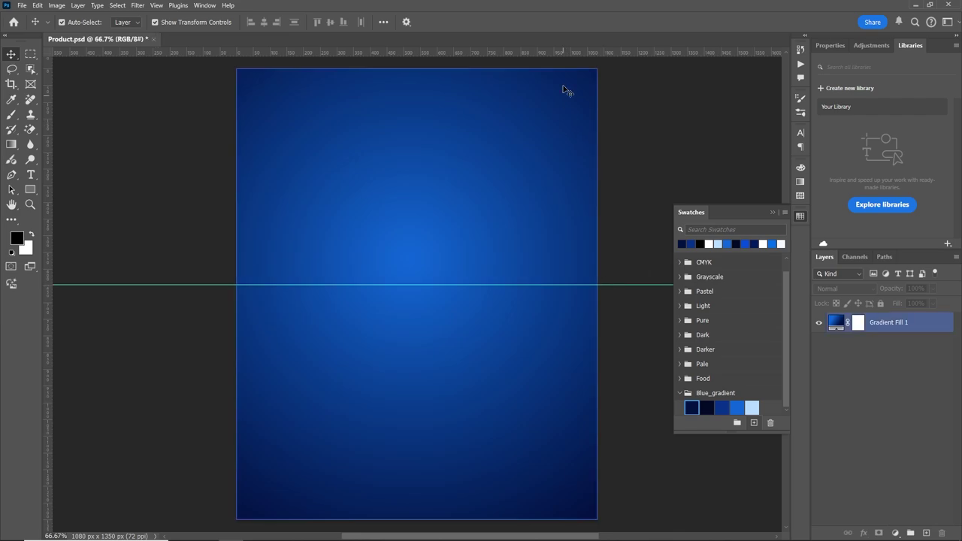
pyautogui.moveTo(565, 53); pyautogui.dragTo(564, 336)
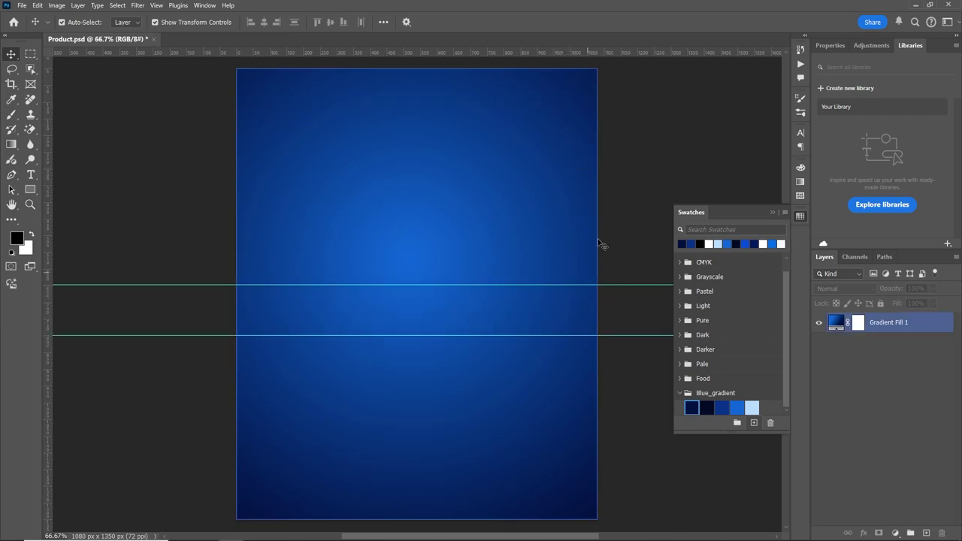
pyautogui.moveTo(281, 53); pyautogui.dragTo(308, 236)
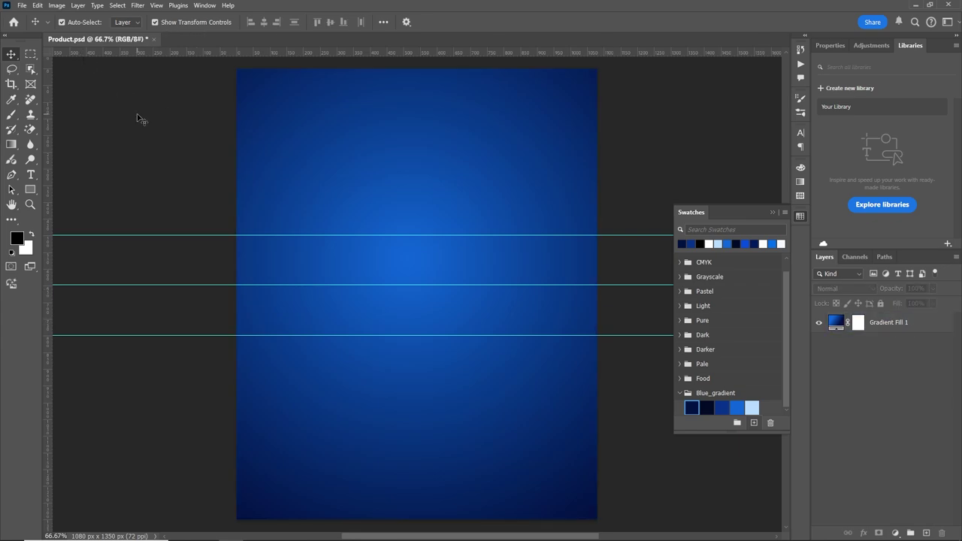
pyautogui.scroll(-2, 138, 119)
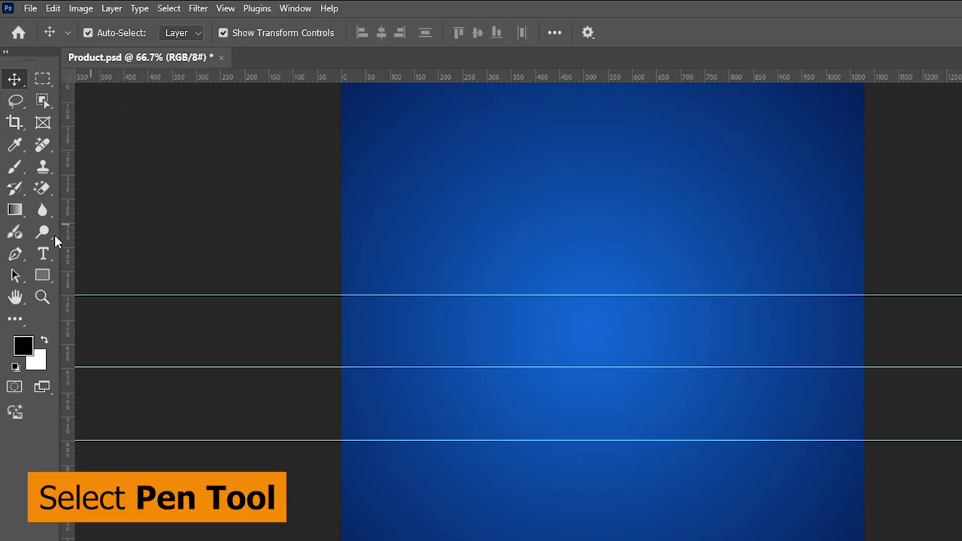
# Set the Pen Tool to draw shapes filled with a Blue_gradient blue
pyautogui.click(11, 176)
pyautogui.click(72, 252)
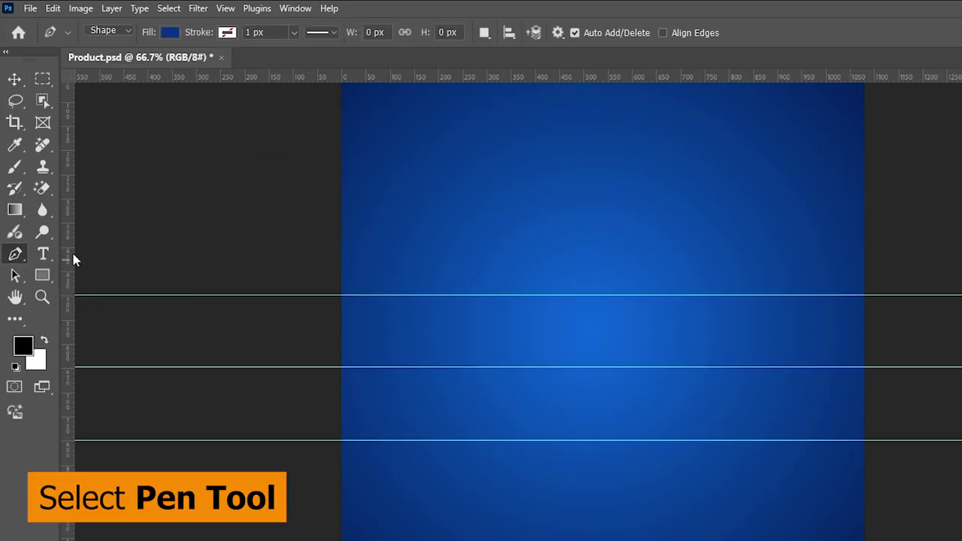
pyautogui.click(172, 32)
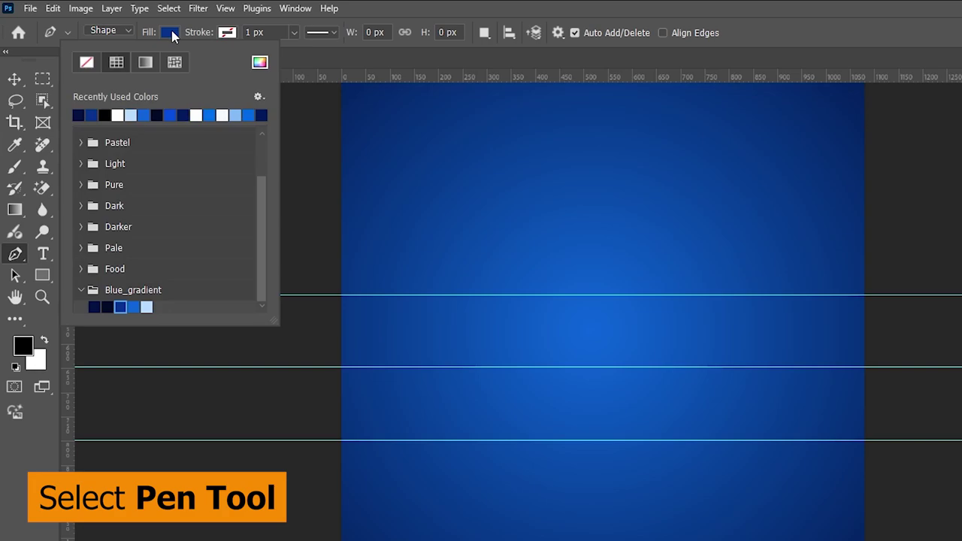
pyautogui.click(121, 307)
pyautogui.press('Return')
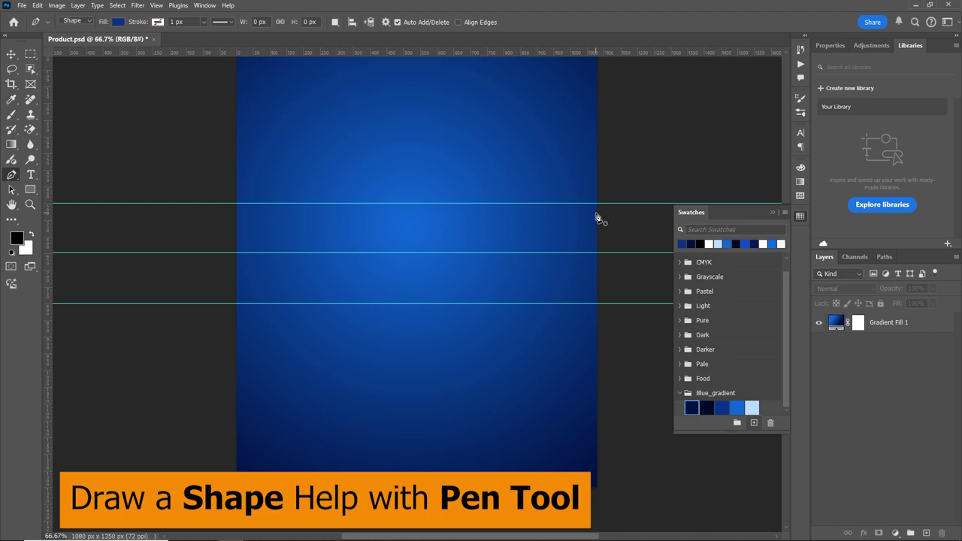
# Draw Shape 1 as an S-curve crest and trough closed at the bottom corners, then remove the guides
pyautogui.click(600, 255)
pyautogui.moveTo(485, 203); pyautogui.dragTo(429, 212)
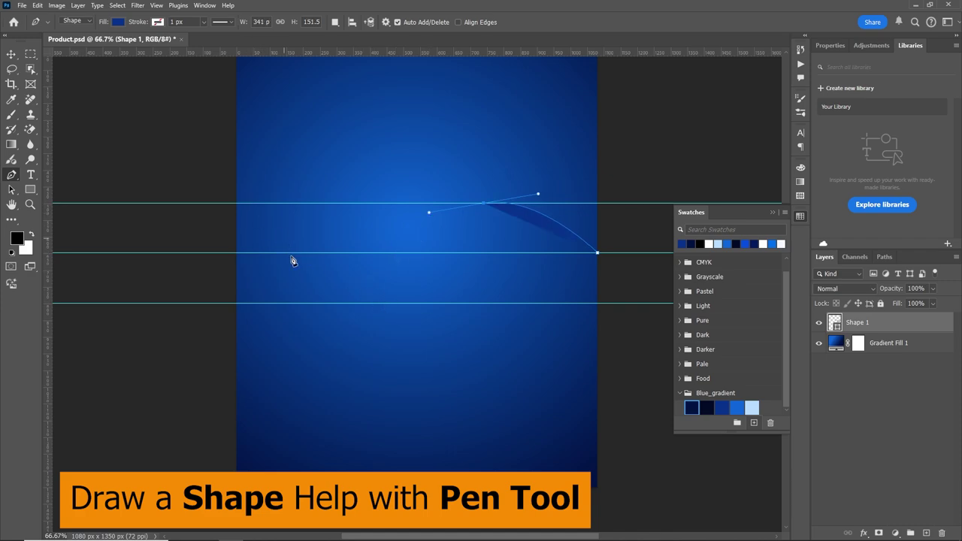
pyautogui.moveTo(345, 303); pyautogui.dragTo(273, 303)
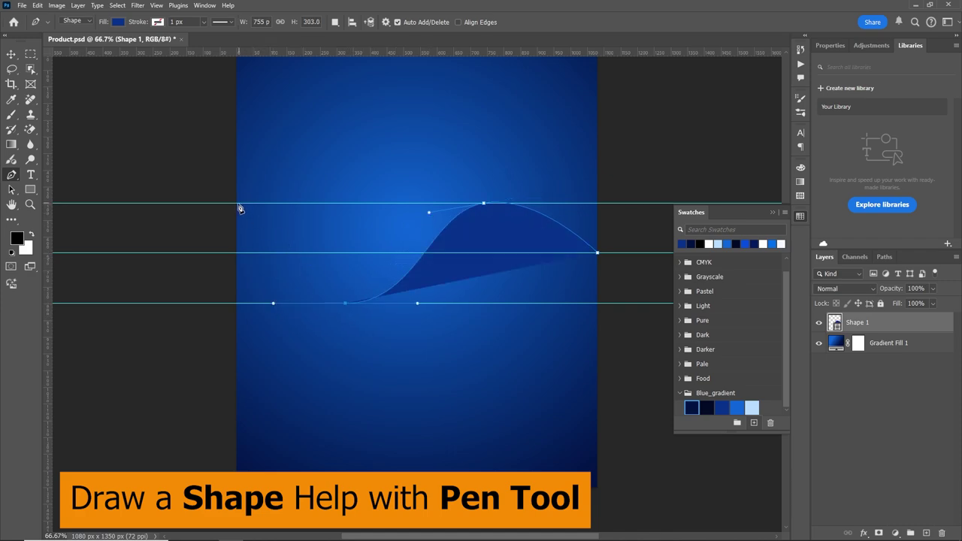
pyautogui.click(239, 252)
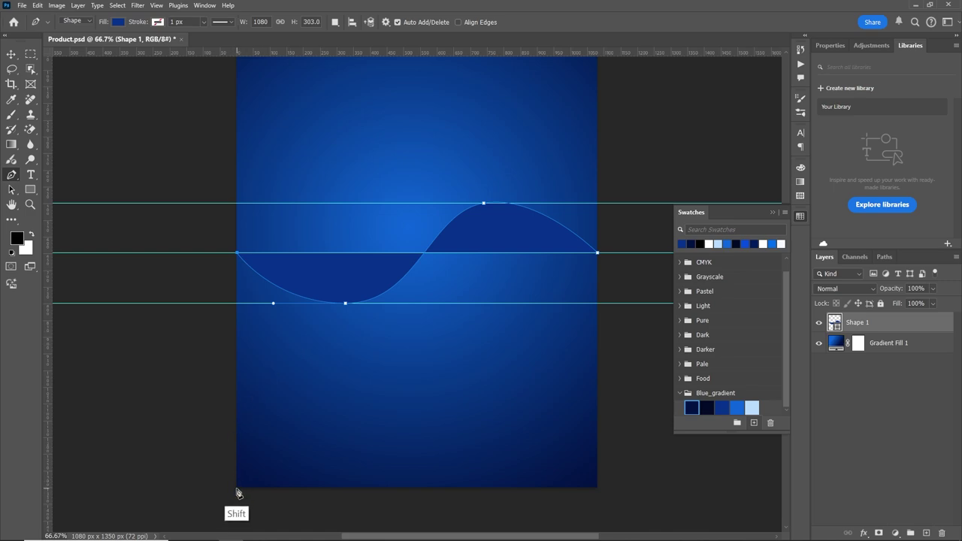
pyautogui.keyDown('shift'); pyautogui.click(238, 487); pyautogui.keyUp('shift')
pyautogui.keyDown('shift'); pyautogui.click(599, 488); pyautogui.keyUp('shift')
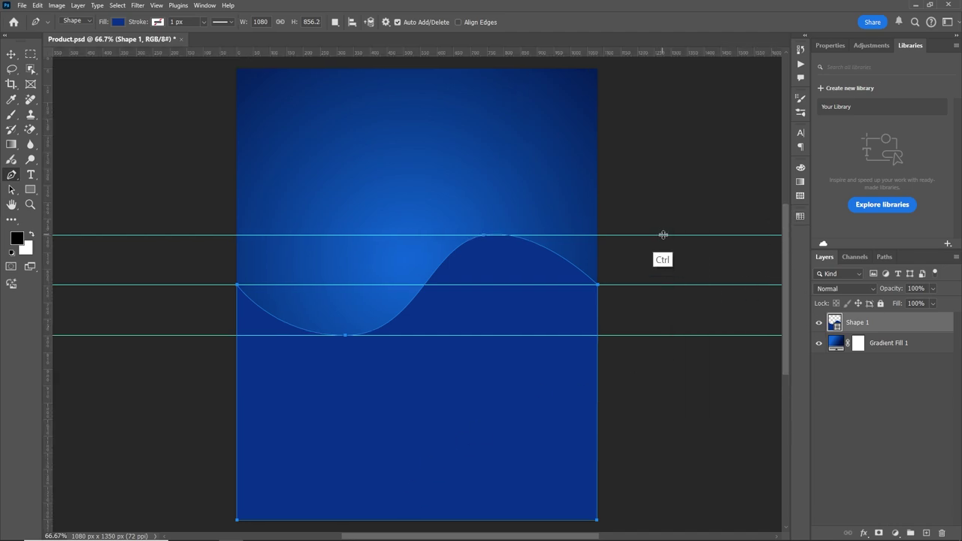
pyautogui.moveTo(665, 235)
pyautogui.mouseDown()
pyautogui.moveTo(679, 337)
pyautogui.moveTo(645, 80)
pyautogui.mouseUp()
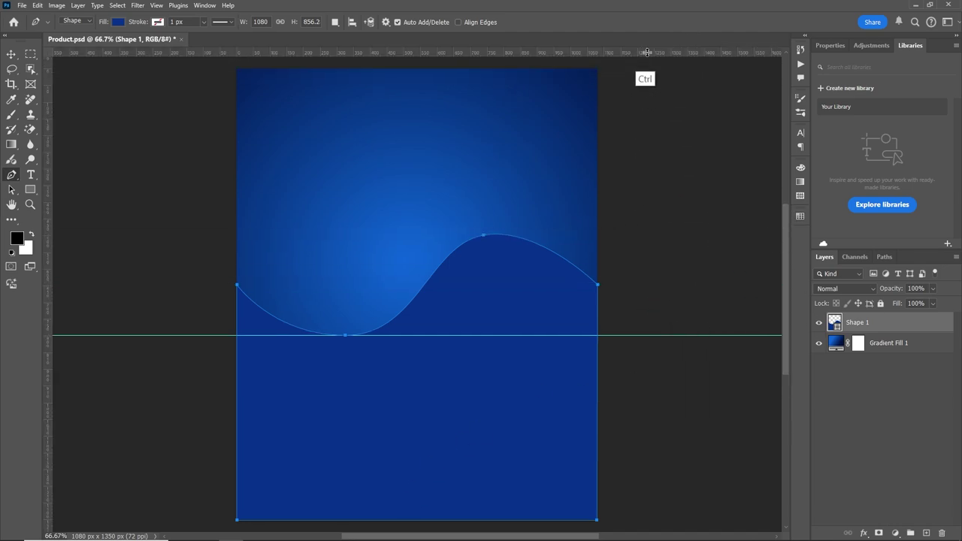
pyautogui.click(859, 390)
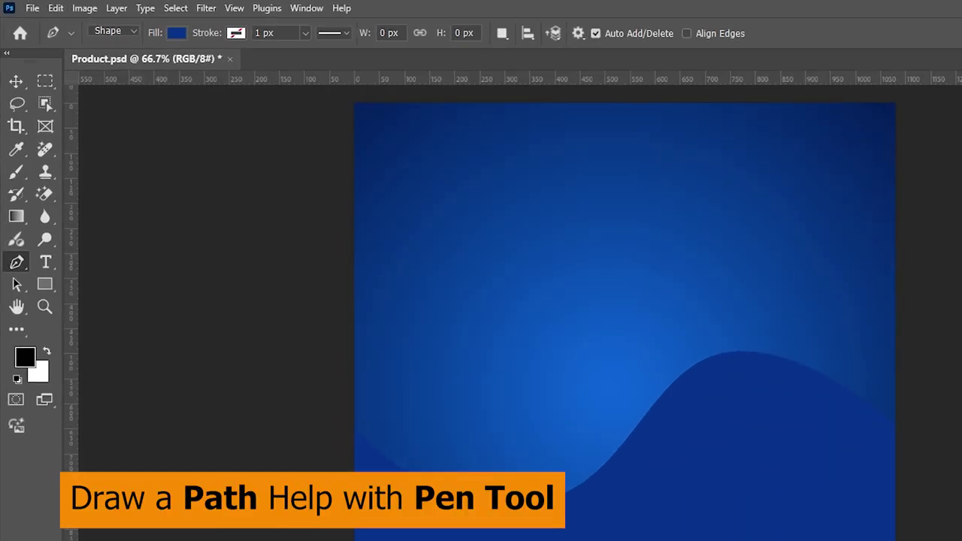
# Switch the Pen Tool to Path mode and add a new empty Layer 1 above Shape 1
pyautogui.click(857, 322)
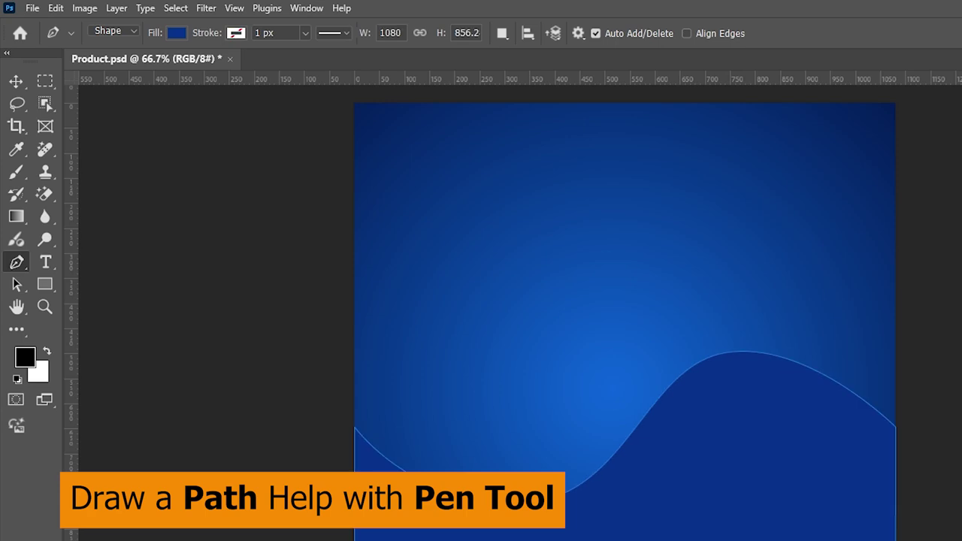
pyautogui.rightClick(26, 265)
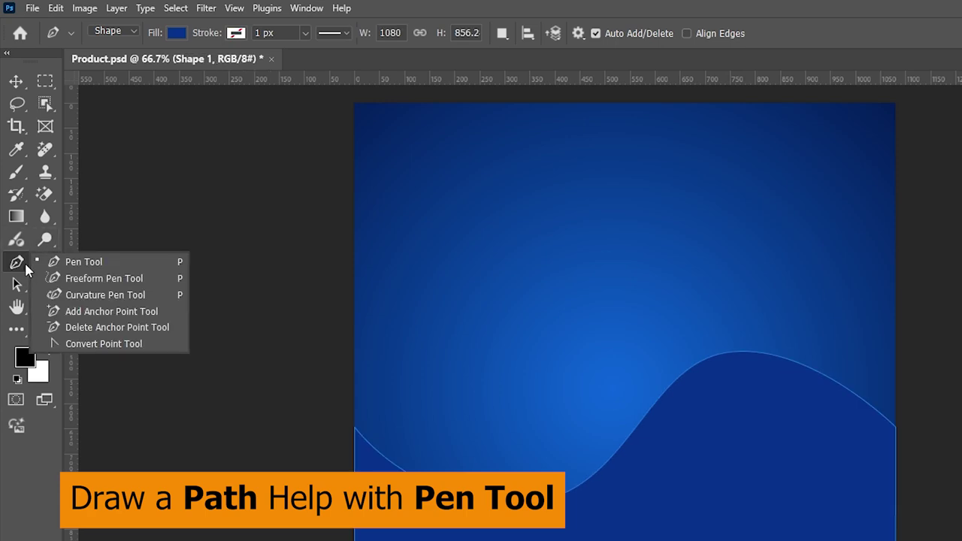
pyautogui.click(83, 260)
pyautogui.click(118, 32)
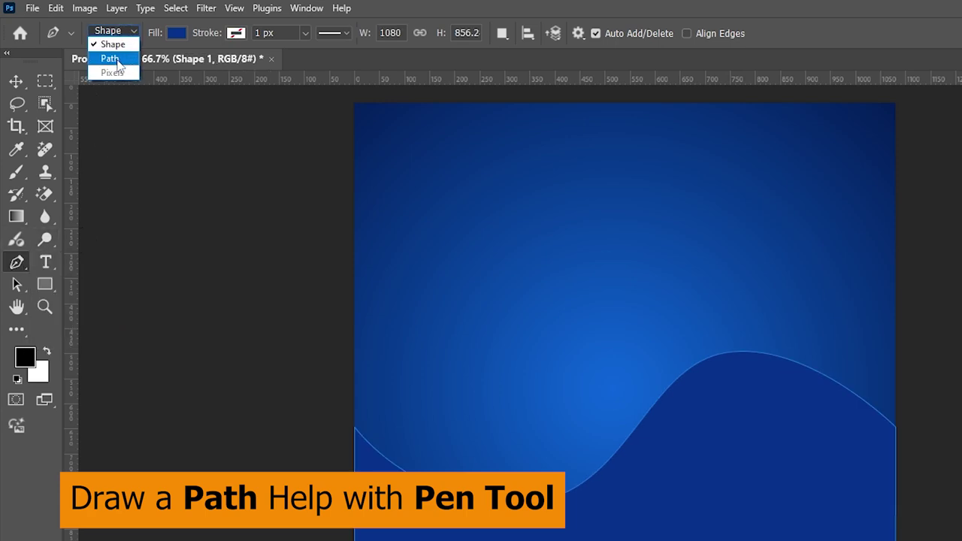
pyautogui.click(110, 59)
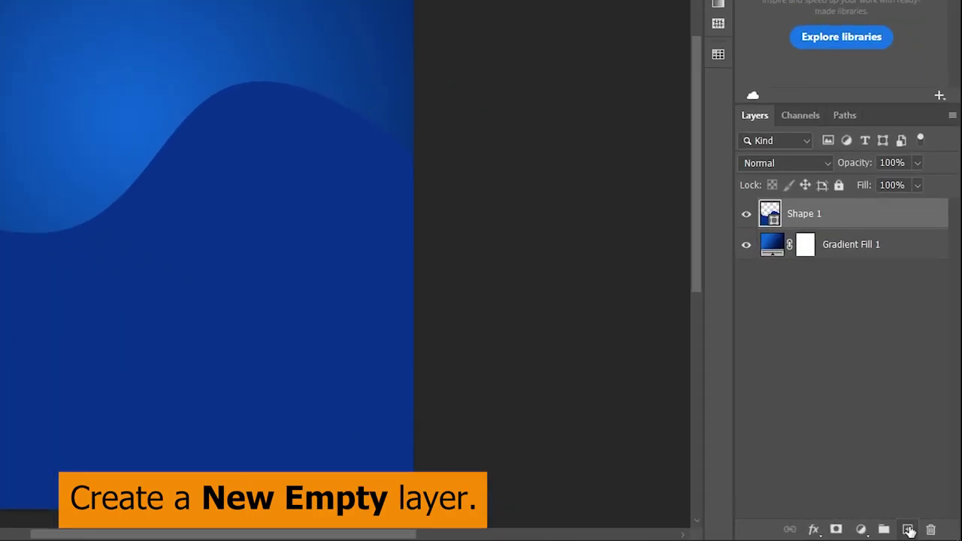
pyautogui.click(907, 529)
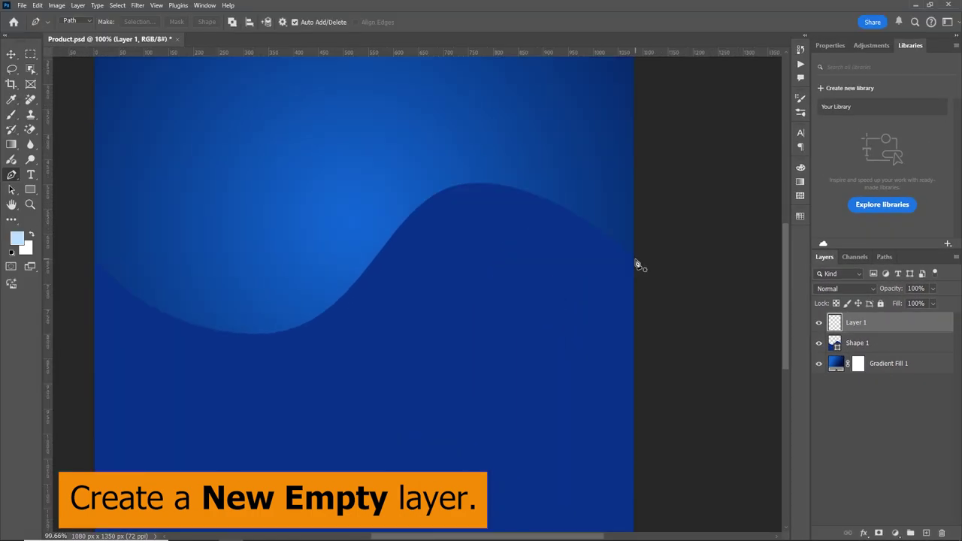
# Trace a curved pen path along the wave's top edge from right to left
pyautogui.click(635, 258)
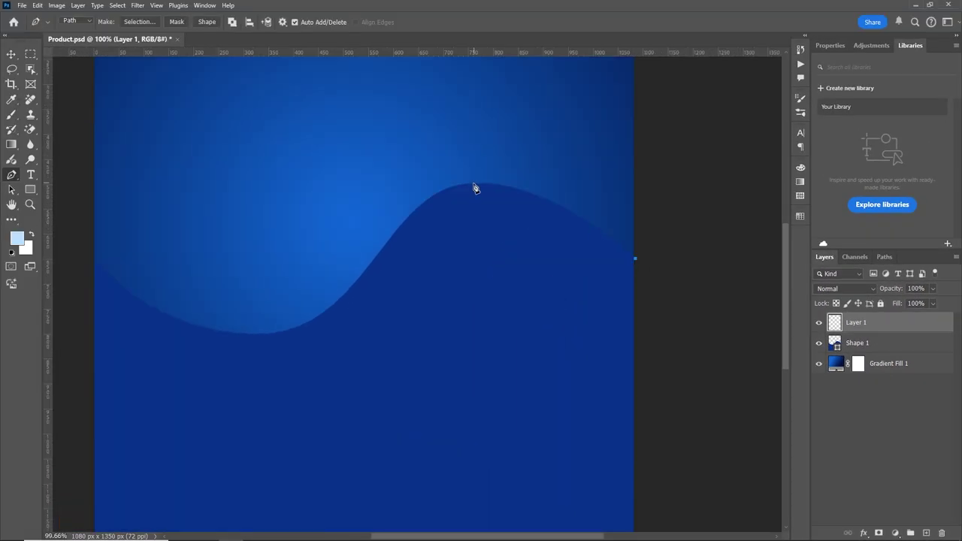
pyautogui.moveTo(455, 184); pyautogui.dragTo(529, 176)
pyautogui.moveTo(373, 261); pyautogui.dragTo(363, 275)
pyautogui.moveTo(399, 313); pyautogui.dragTo(476, 318)
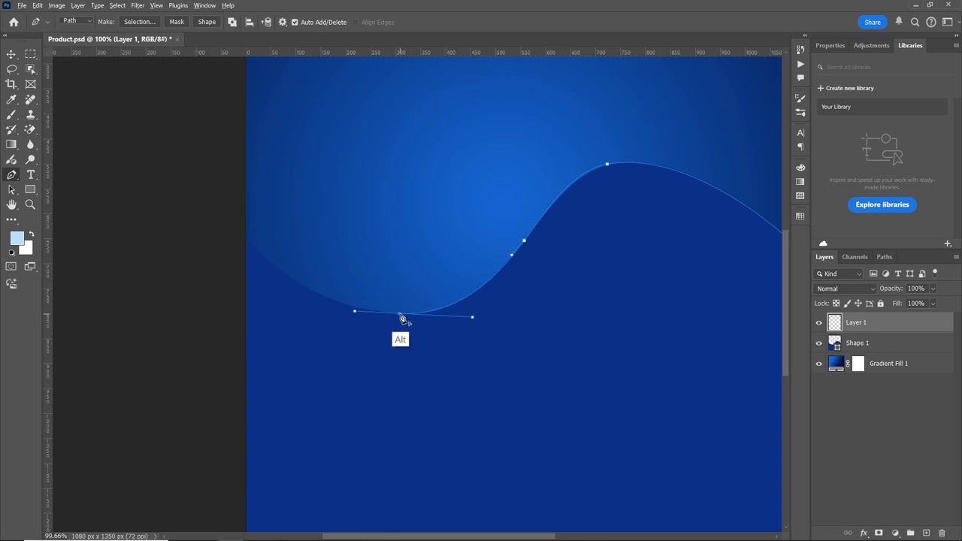
pyautogui.moveTo(244, 235); pyautogui.dragTo(227, 210)
pyautogui.keyDown('ctrl'); pyautogui.moveTo(255, 260); pyautogui.dragTo(316, 325); pyautogui.keyUp('ctrl')
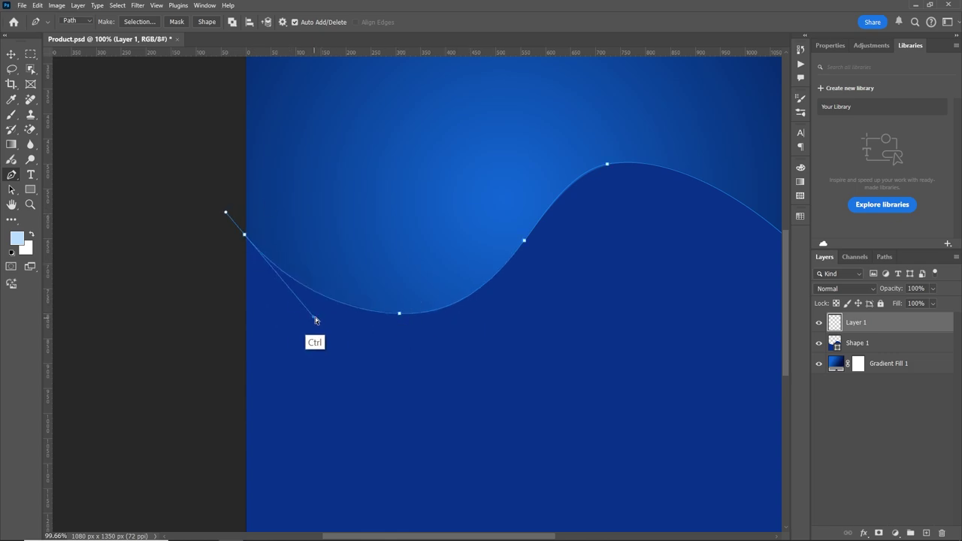
pyautogui.keyDown('alt'); pyautogui.click(244, 236); pyautogui.keyUp('alt')
pyautogui.keyDown('ctrl'); pyautogui.moveTo(483, 334); pyautogui.dragTo(673, 286); pyautogui.keyUp('ctrl')
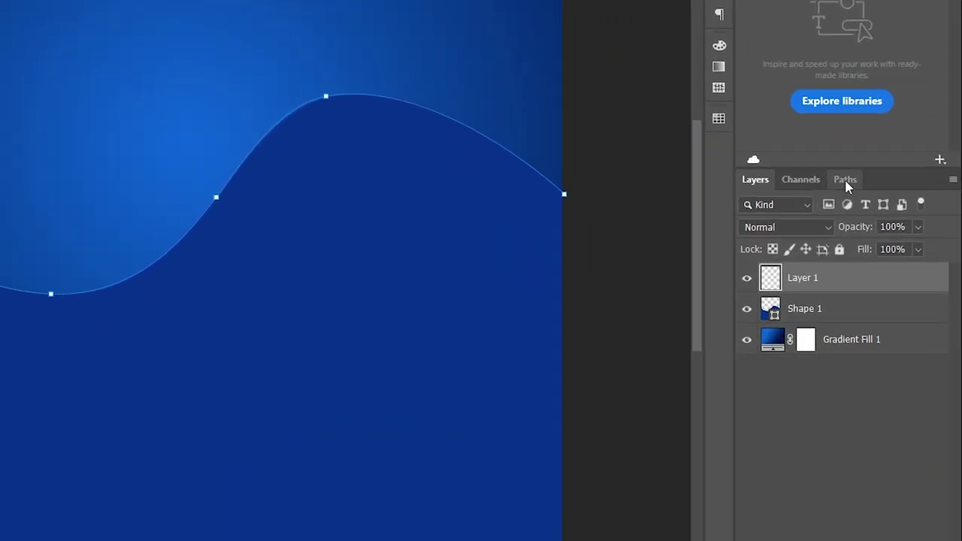
# Stroke the Work Path on Layer 1 with the brush
pyautogui.click(884, 256)
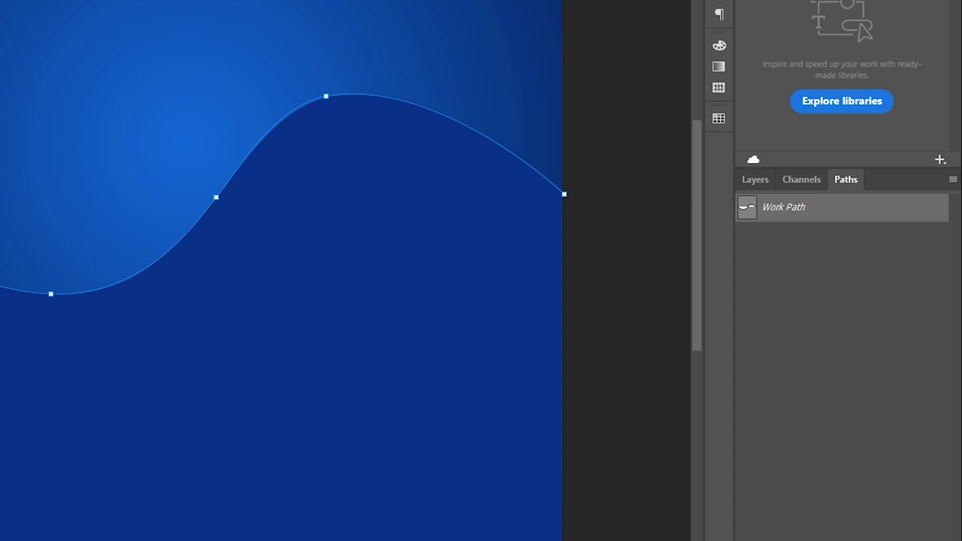
pyautogui.press('b')
pyautogui.click(66, 22)
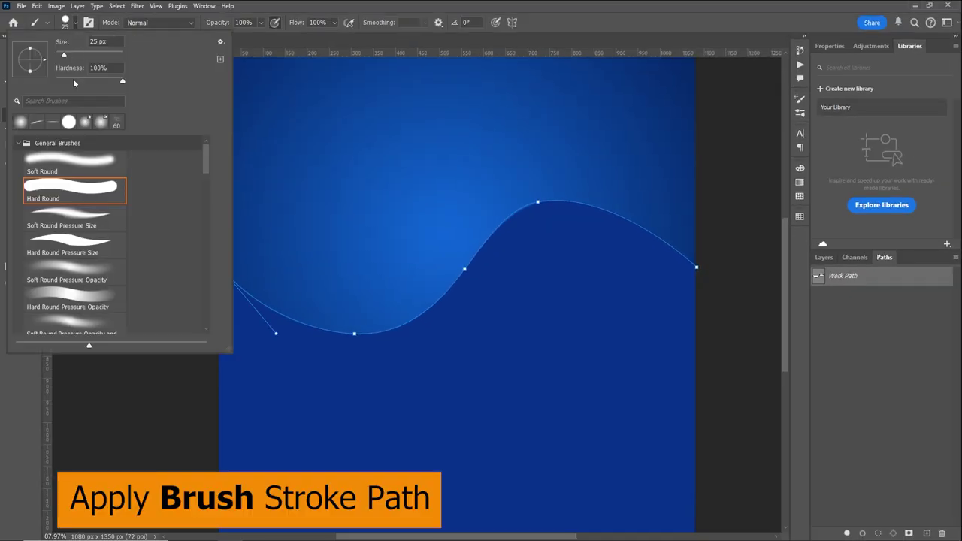
pyautogui.click(272, 9)
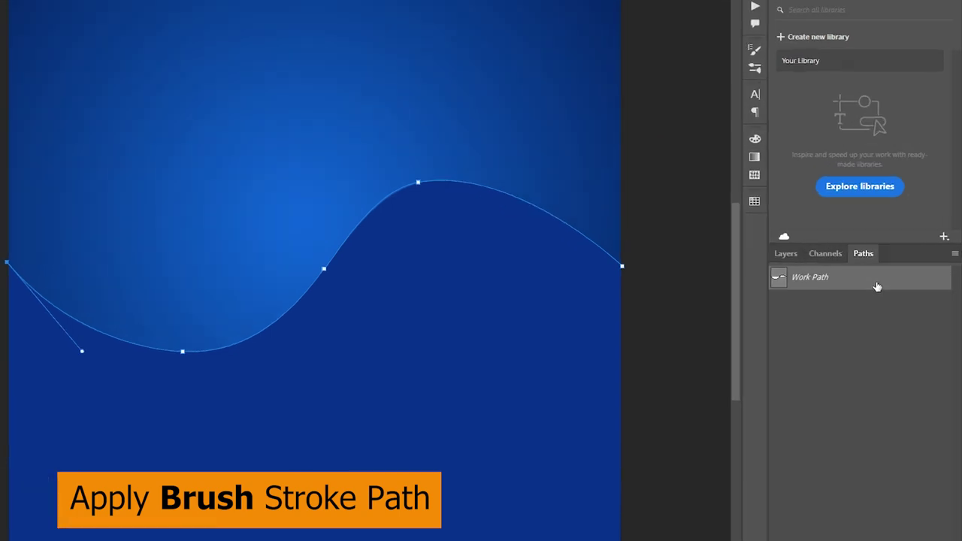
pyautogui.rightClick(892, 282)
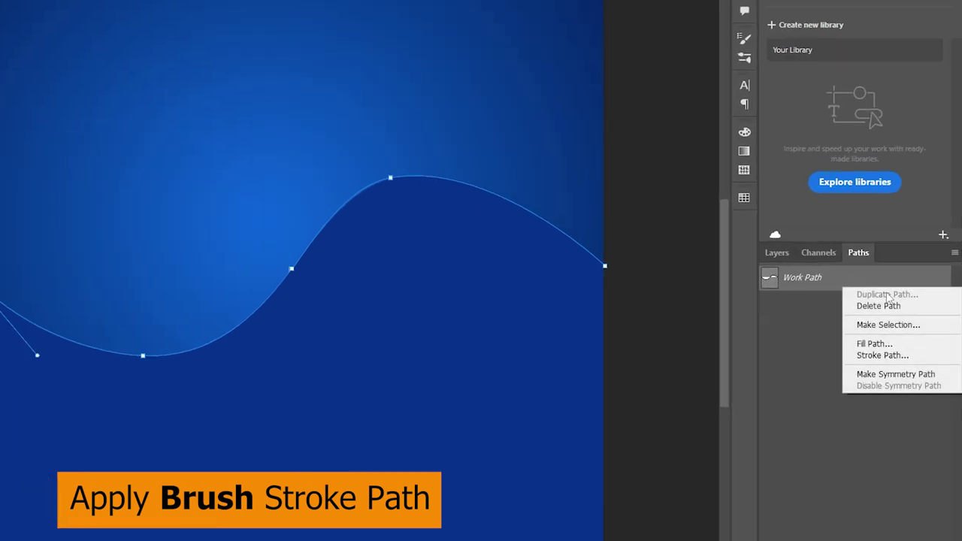
pyautogui.click(884, 356)
pyautogui.click(398, 138)
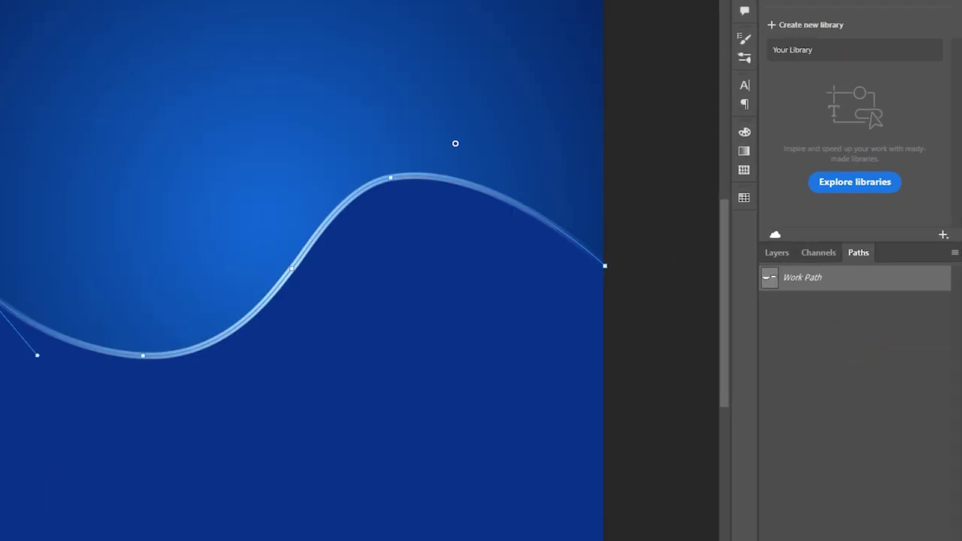
# Turn the path into a selection, deselect it, and toggle Layer 1 to check the stroked line
pyautogui.click(779, 254)
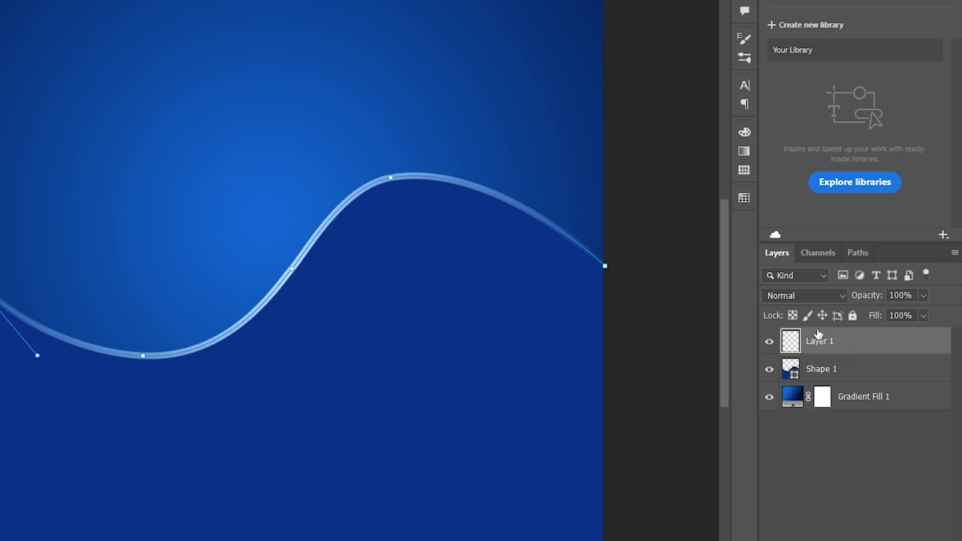
pyautogui.hotkey('ctrl', 'Return')
pyautogui.hotkey('ctrl', 'd')
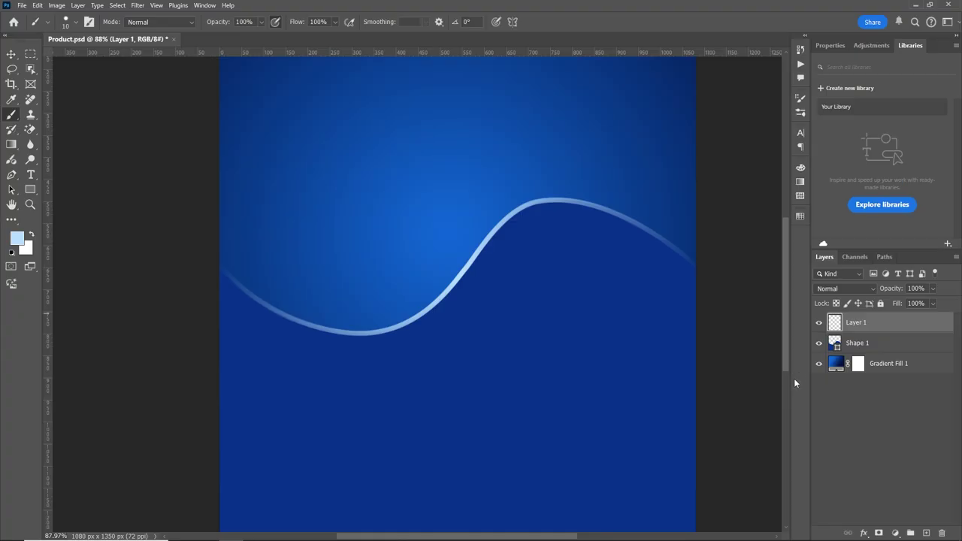
pyautogui.click(819, 324)
pyautogui.click(819, 323)
pyautogui.scroll(2, 540, 281)
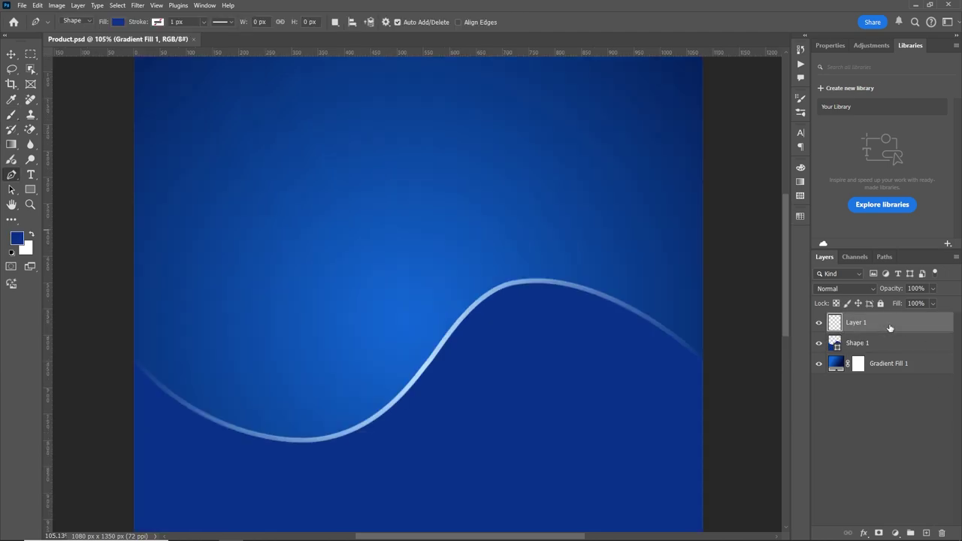
# Draw Shape 2 with a straight diagonal edge from the left edge rising to the wave crest
pyautogui.press('p')
pyautogui.click(496, 292)
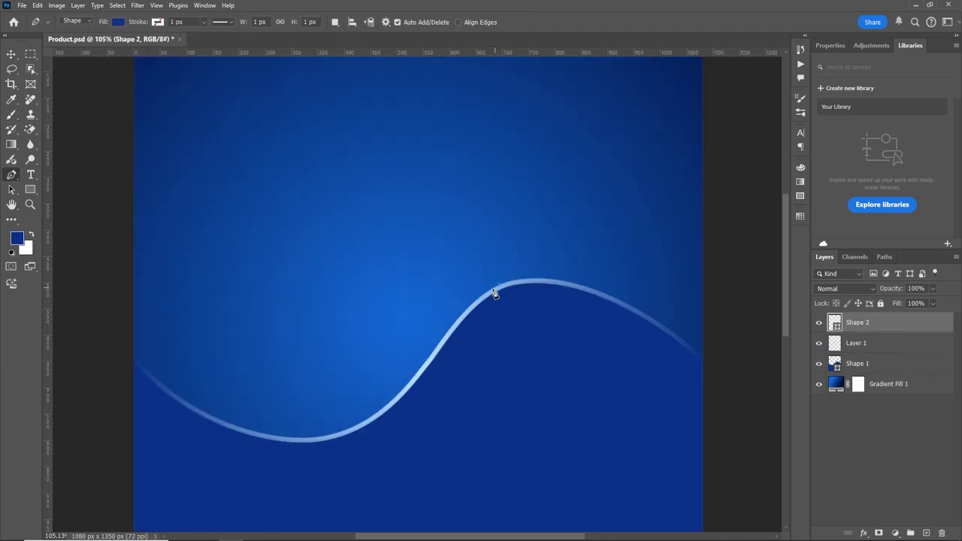
pyautogui.click(134, 357)
pyautogui.moveTo(306, 446); pyautogui.dragTo(415, 436)
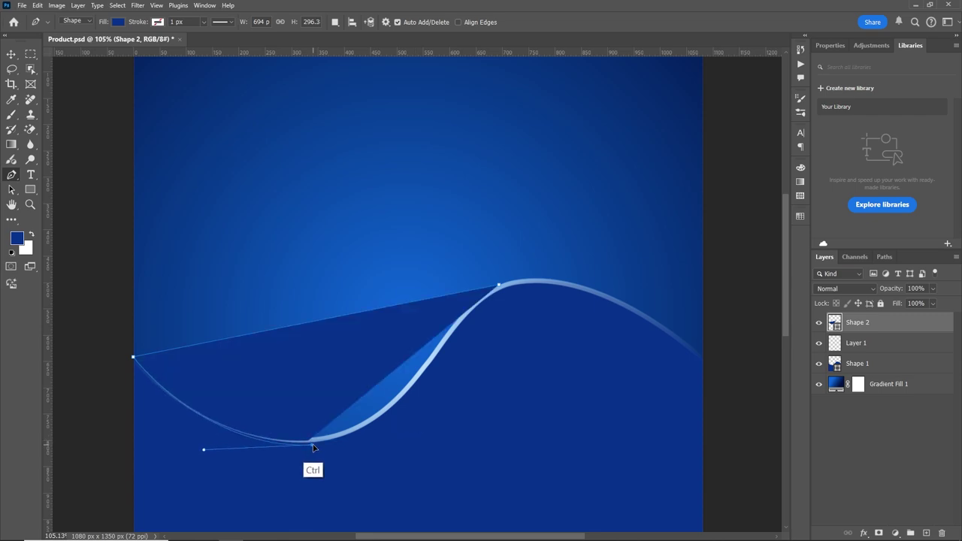
pyautogui.moveTo(433, 359); pyautogui.dragTo(479, 279)
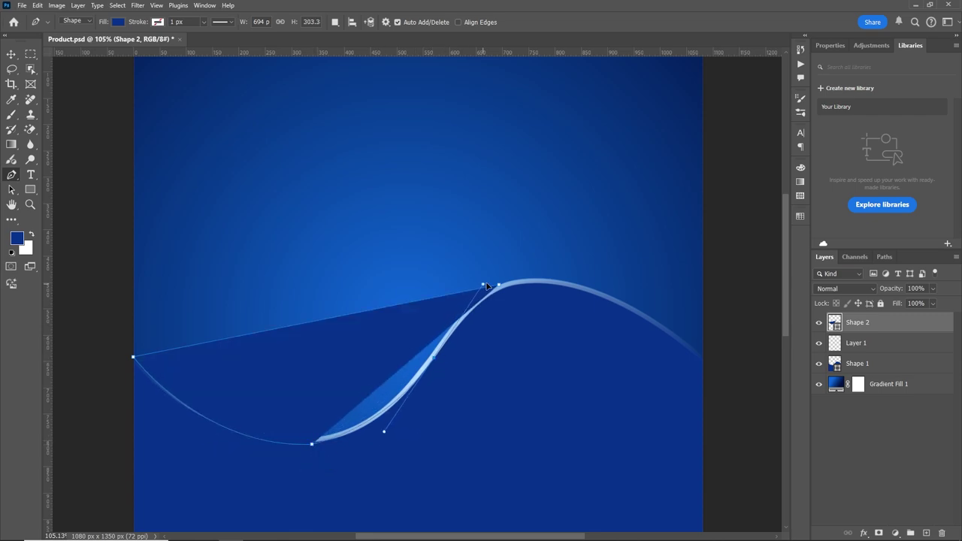
pyautogui.keyDown('alt'); pyautogui.click(433, 358); pyautogui.keyUp('alt')
# Move Shape 2 below Shape 1, zoom out, and toggle its visibility to compare
pyautogui.moveTo(880, 322); pyautogui.dragTo(881, 372)
pyautogui.click(846, 408)
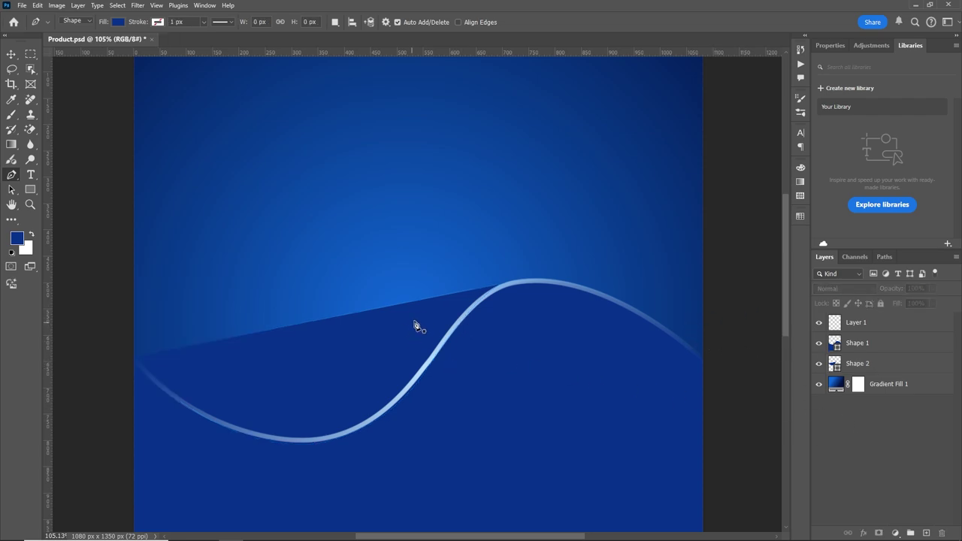
pyautogui.press('z')
pyautogui.moveTo(415, 327)
pyautogui.mouseDown()
pyautogui.moveTo(382, 323)
pyautogui.moveTo(318, 344)
pyautogui.moveTo(368, 322)
pyautogui.mouseUp()
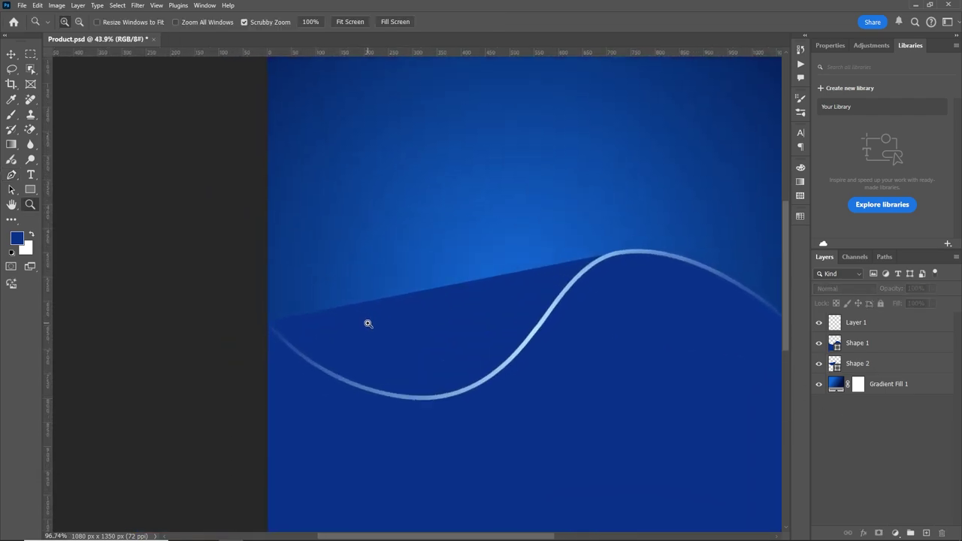
pyautogui.press('p')
pyautogui.click(819, 365)
pyautogui.click(819, 364)
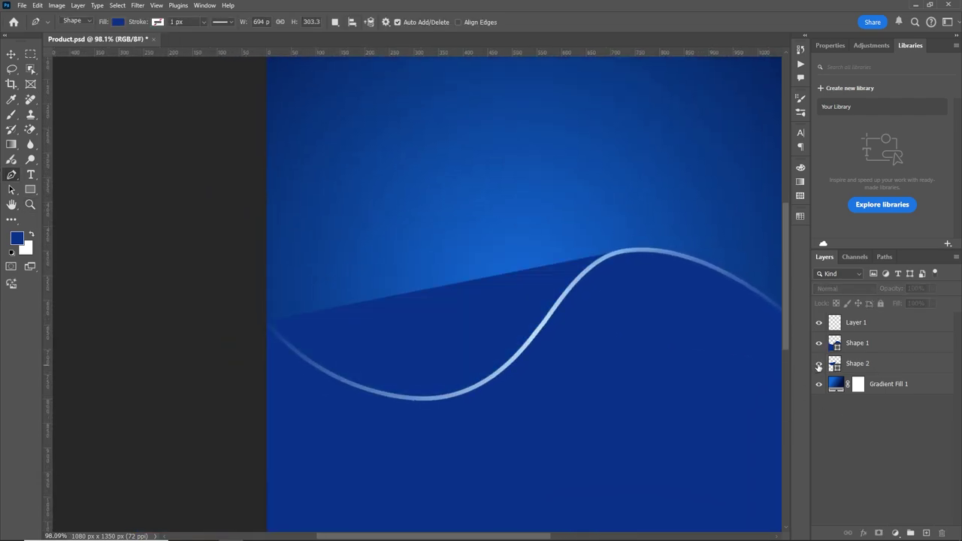
# Add an empty Layer 2 above Shape 2 and clip it to Shape 2
pyautogui.click(883, 369)
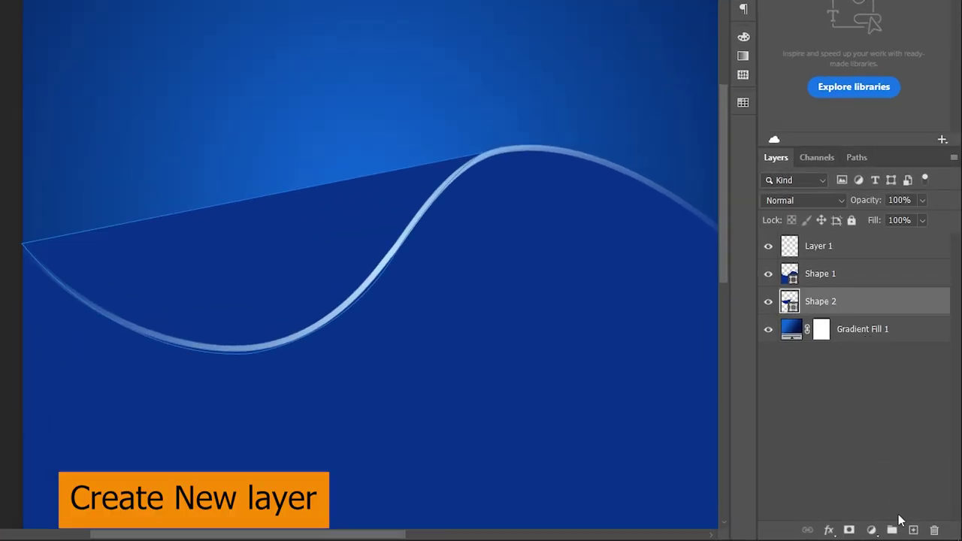
pyautogui.click(914, 530)
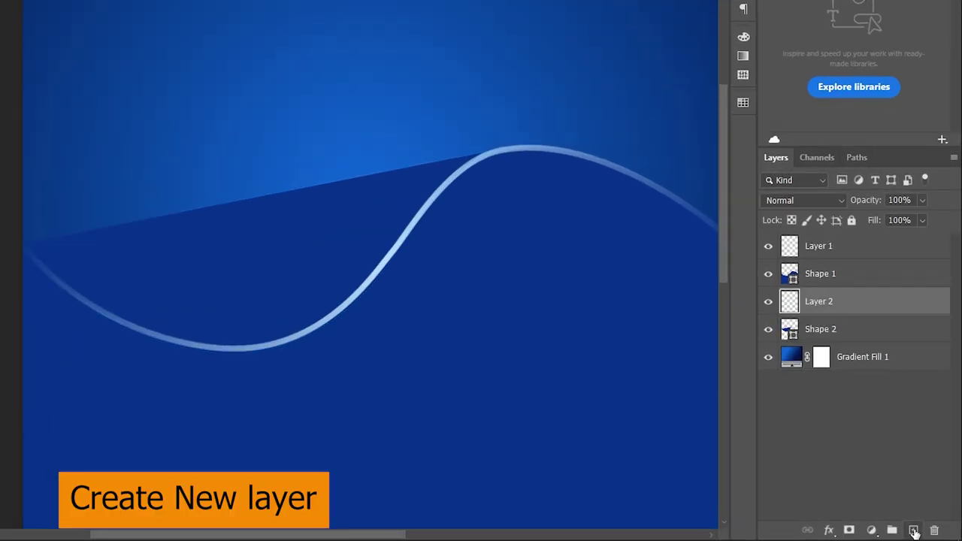
pyautogui.keyDown('alt'); pyautogui.click(851, 315); pyautogui.keyUp('alt')
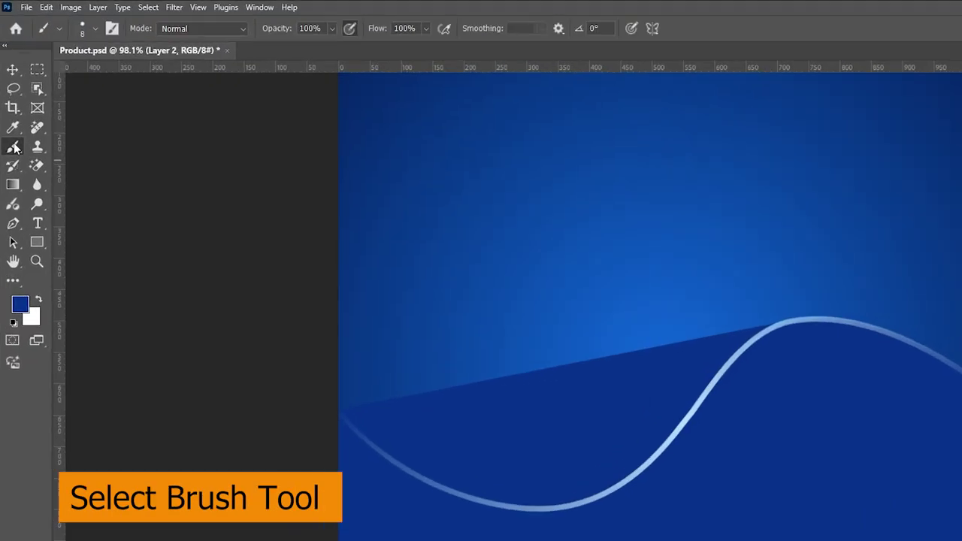
# Set the brush to 20% opacity with the light-blue Blue_gradient colour
pyautogui.click(87, 30)
pyautogui.click(366, 5)
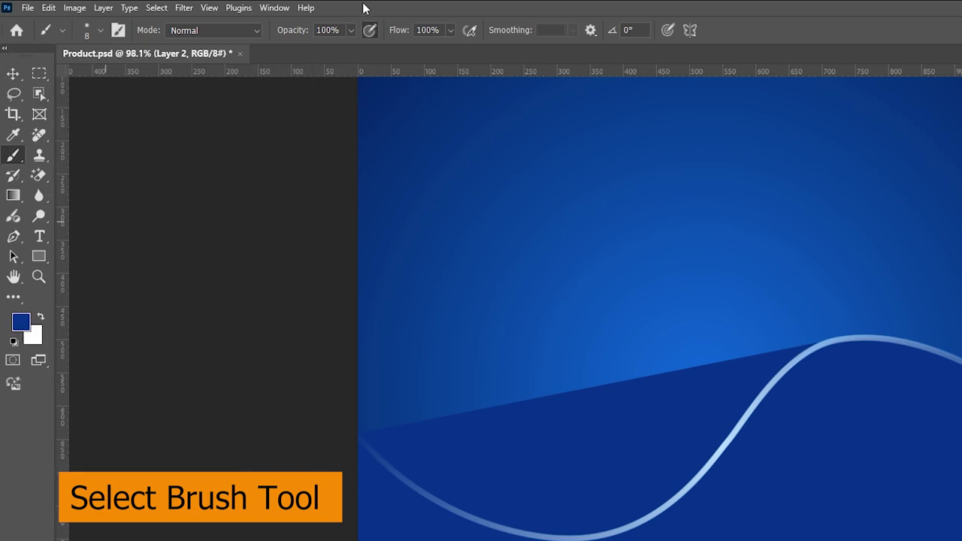
pyautogui.moveTo(286, 32); pyautogui.dragTo(230, 69)
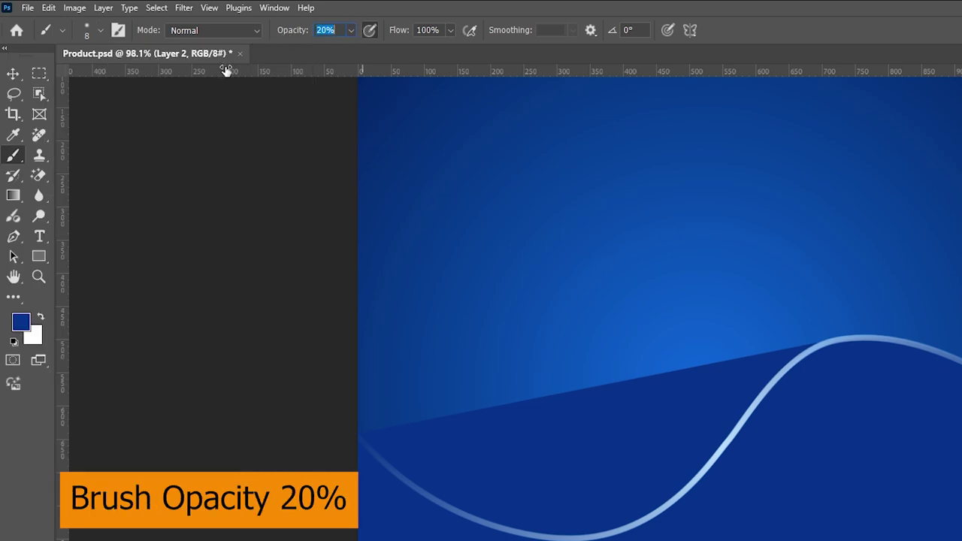
pyautogui.click(744, 212)
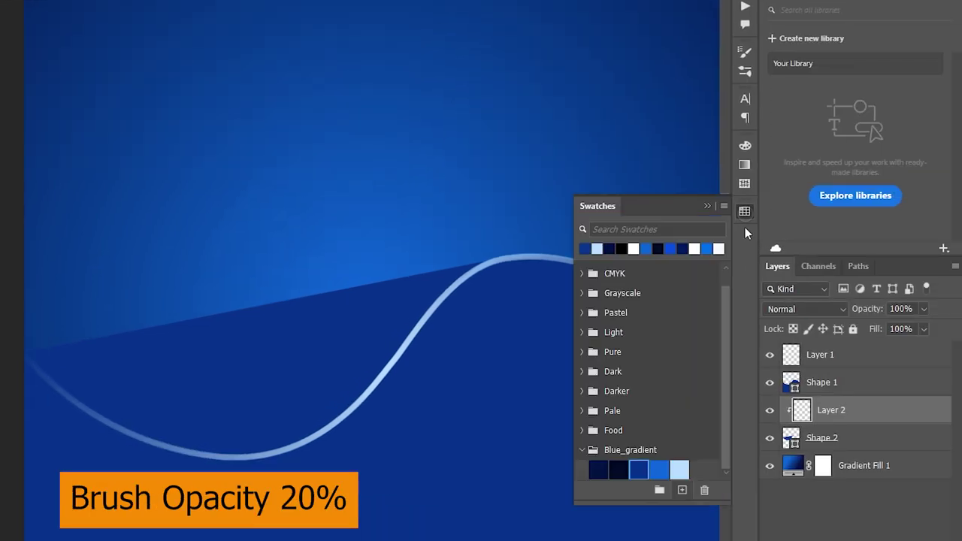
pyautogui.click(679, 469)
pyautogui.click(707, 207)
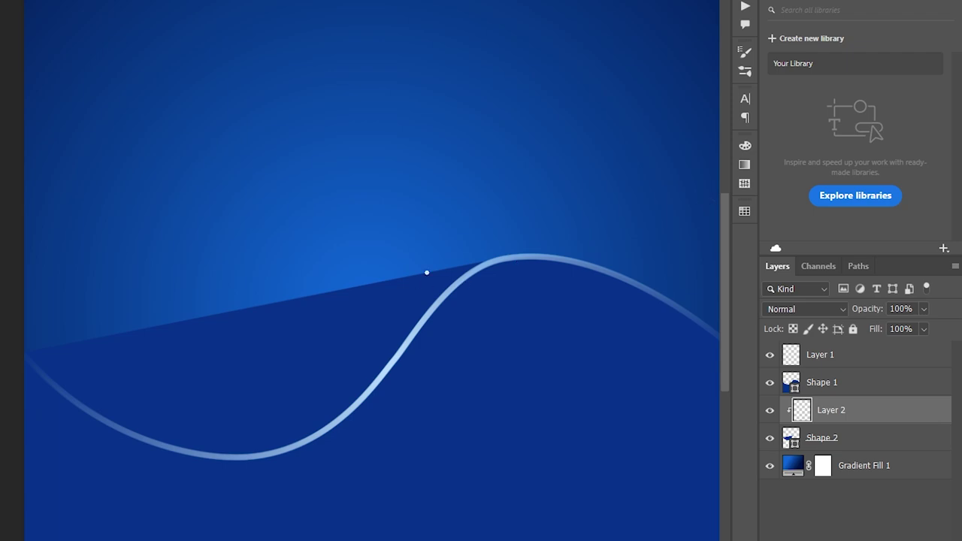
# Paint soft light-blue highlights on Layer 2 at 58% opacity, brightest along the wave's upper edge
pyautogui.moveTo(585, 257); pyautogui.dragTo(384, 302)
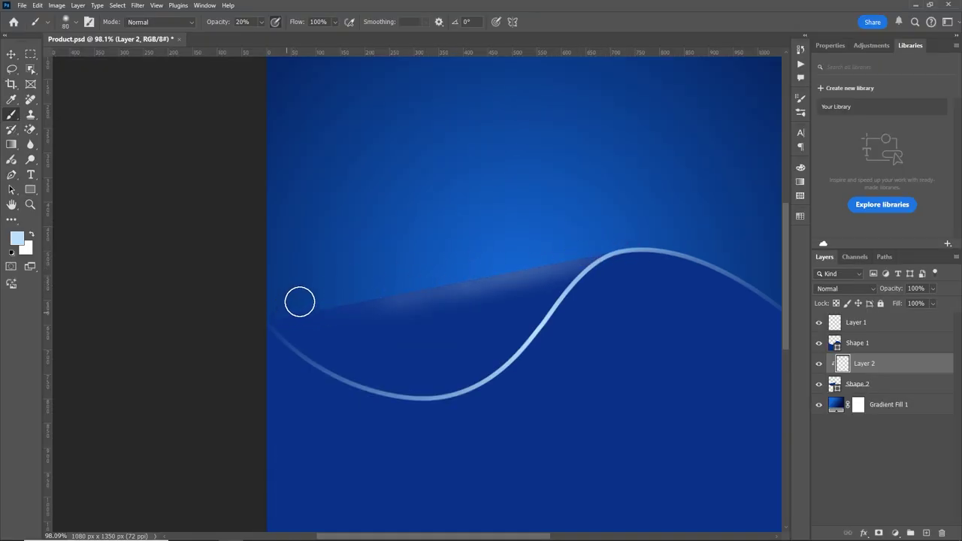
pyautogui.press('5')
pyautogui.press('8')
pyautogui.press(']')
pyautogui.press(']')
pyautogui.press(']')
pyautogui.press(']')
pyautogui.press(']')
pyautogui.press(']')
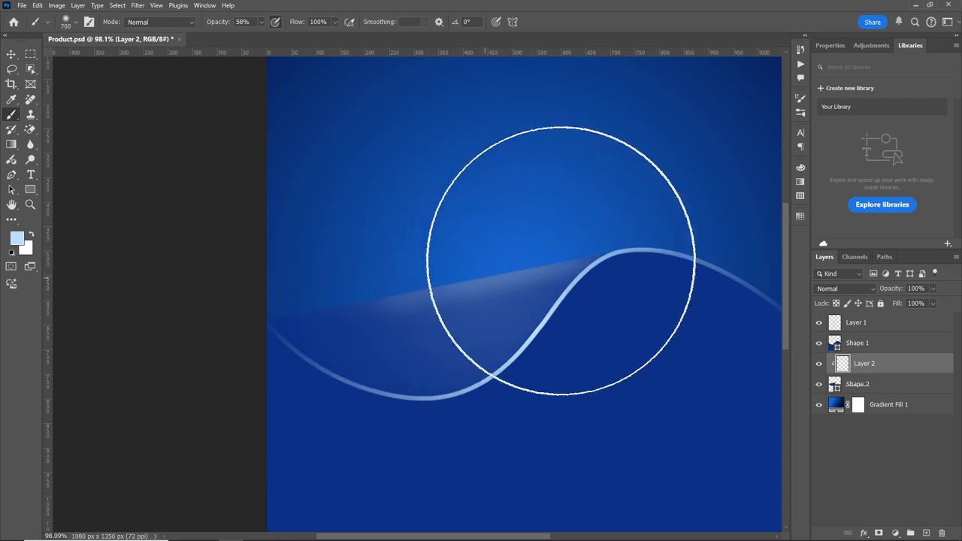
pyautogui.moveTo(531, 273)
pyautogui.mouseDown()
pyautogui.moveTo(333, 301)
pyautogui.moveTo(531, 266)
pyautogui.mouseUp()
pyautogui.press('[')
pyautogui.press('[')
pyautogui.press('[')
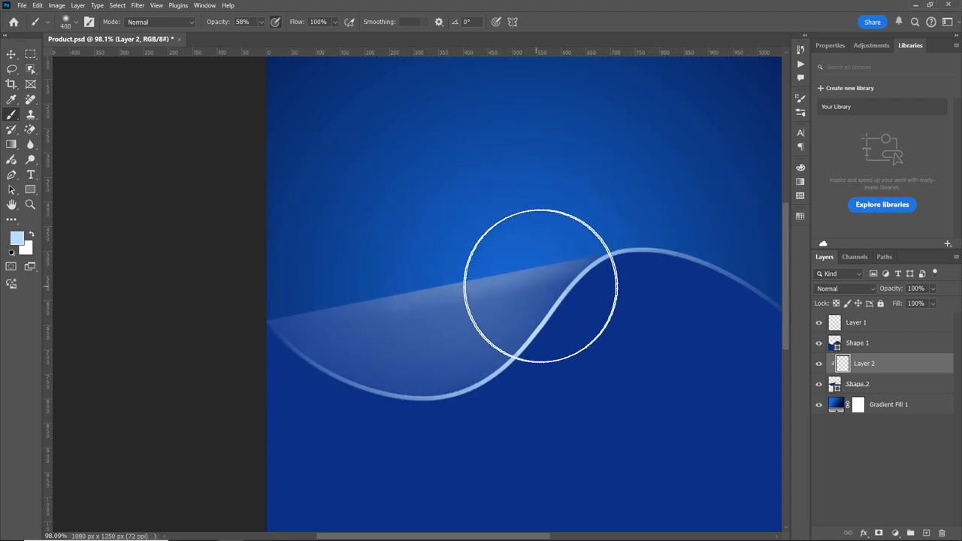
pyautogui.press('[')
pyautogui.press('[')
pyautogui.moveTo(516, 256)
pyautogui.mouseDown()
pyautogui.moveTo(369, 290)
pyautogui.moveTo(586, 260)
pyautogui.mouseUp()
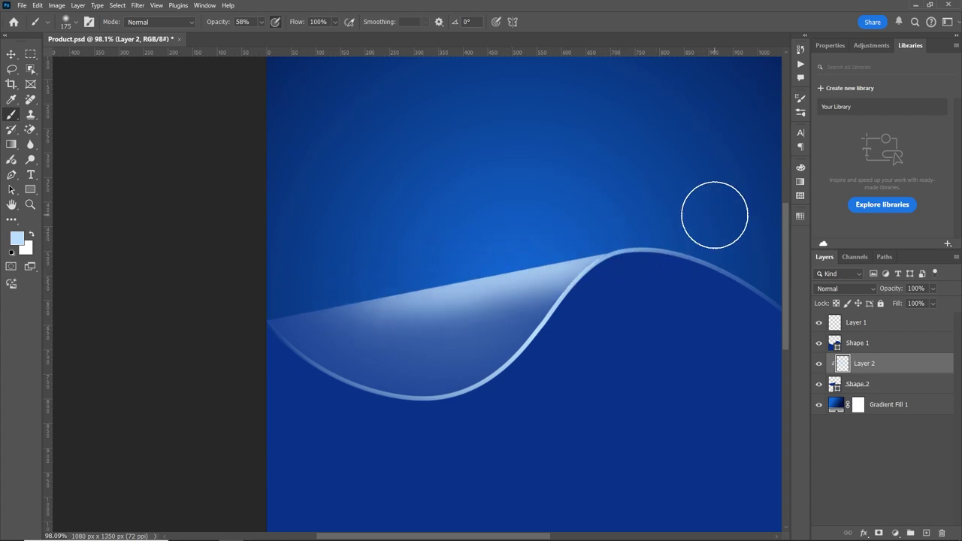
# Zoom out and toggle the highlight layer to compare before and after
pyautogui.press('z')
pyautogui.moveTo(714, 210); pyautogui.dragTo(623, 275)
pyautogui.click(819, 363)
pyautogui.click(819, 364)
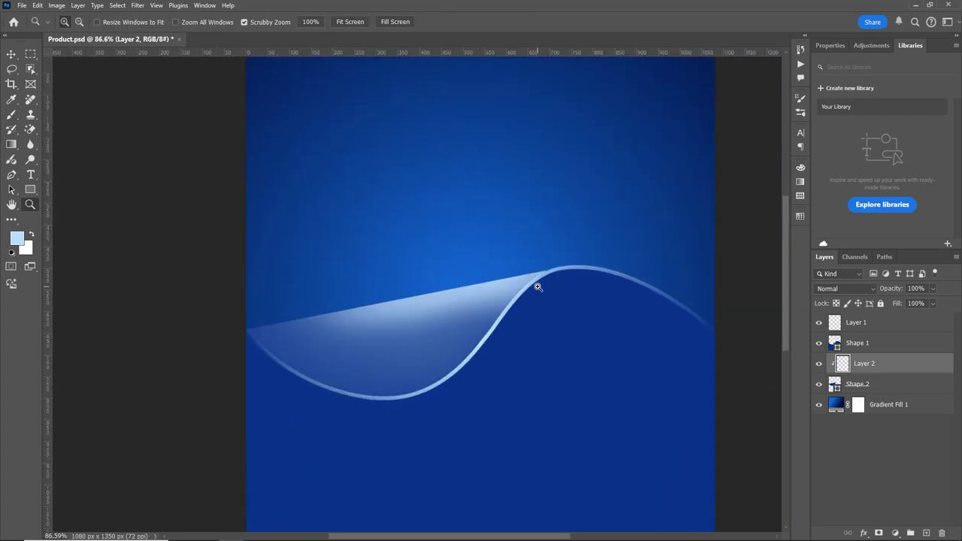
pyautogui.scroll(3, 537, 284)
# Hide Layer 1's glowing line, zoom in on the wave tip, and start transforming Shape 2
pyautogui.click(844, 323)
pyautogui.click(820, 323)
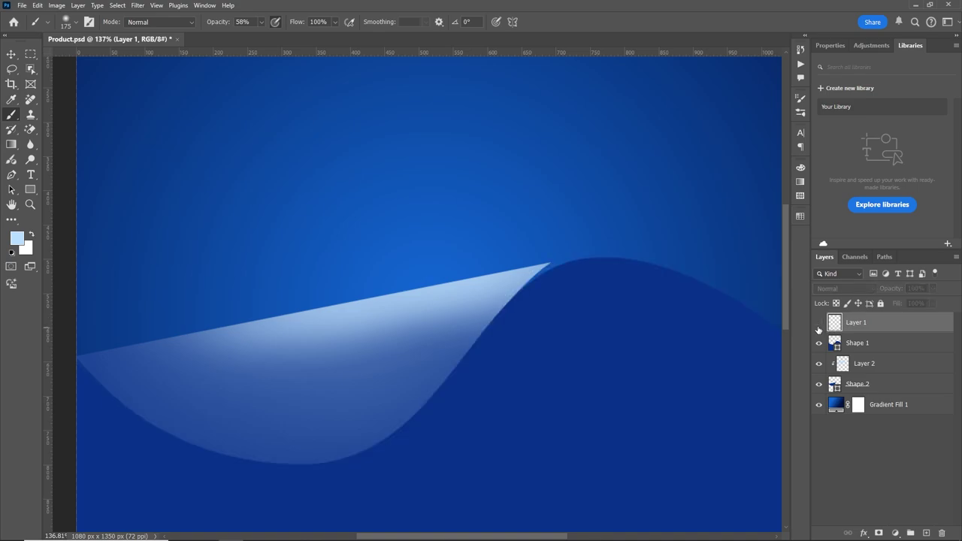
pyautogui.press('z')
pyautogui.moveTo(605, 270); pyautogui.dragTo(571, 269)
pyautogui.press('b')
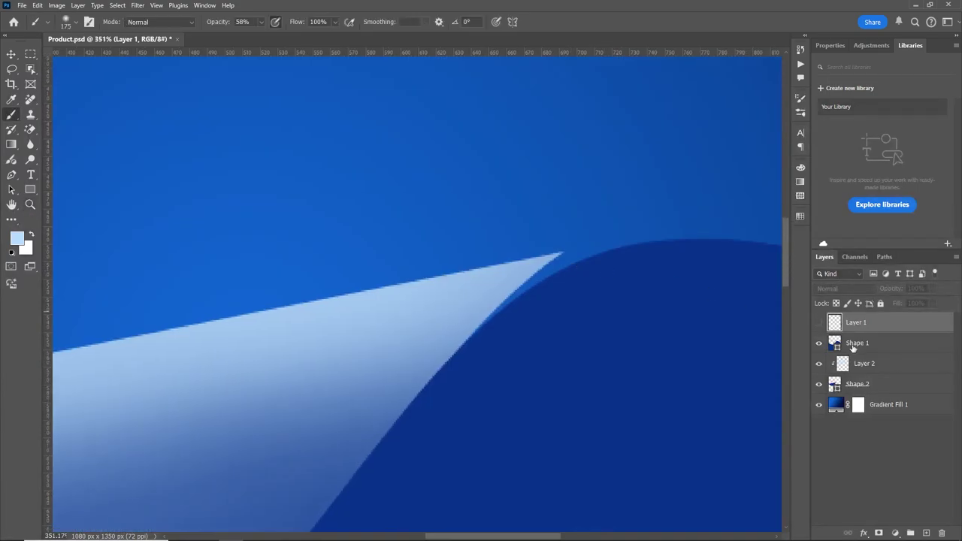
pyautogui.click(864, 383)
pyautogui.hotkey('ctrl', 't')
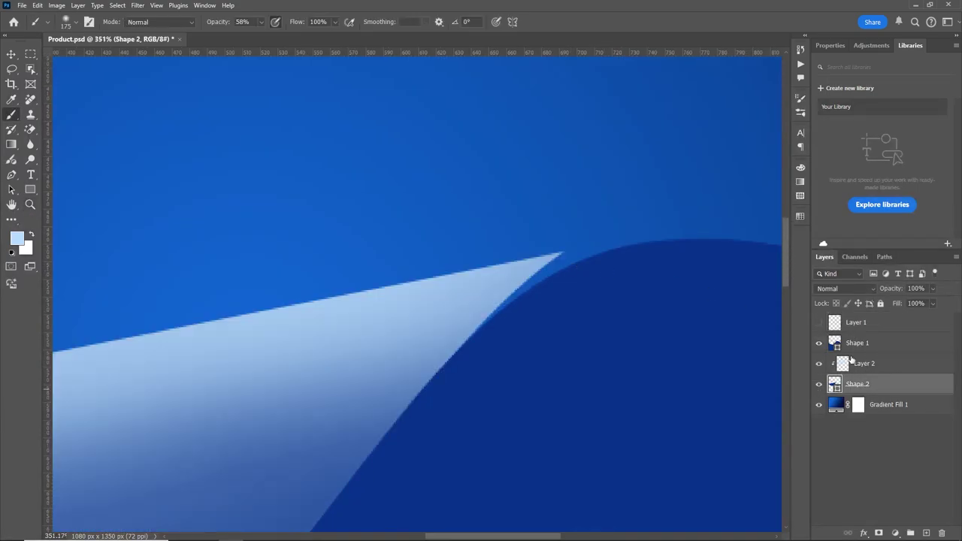
# Distort Shape 2 so its pointed tip is pulled down to meet the wave crest
pyautogui.rightClick(443, 308)
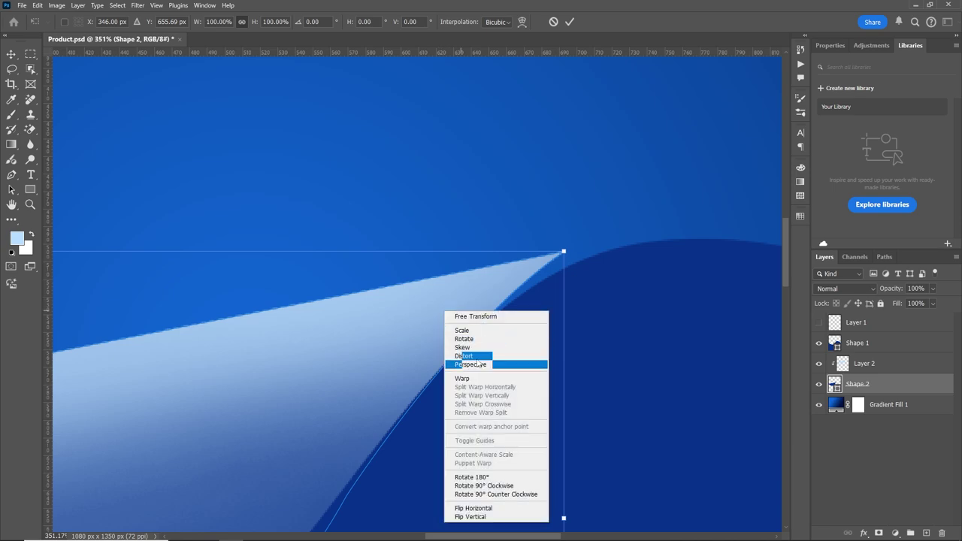
pyautogui.click(466, 361)
pyautogui.moveTo(565, 252); pyautogui.dragTo(571, 265)
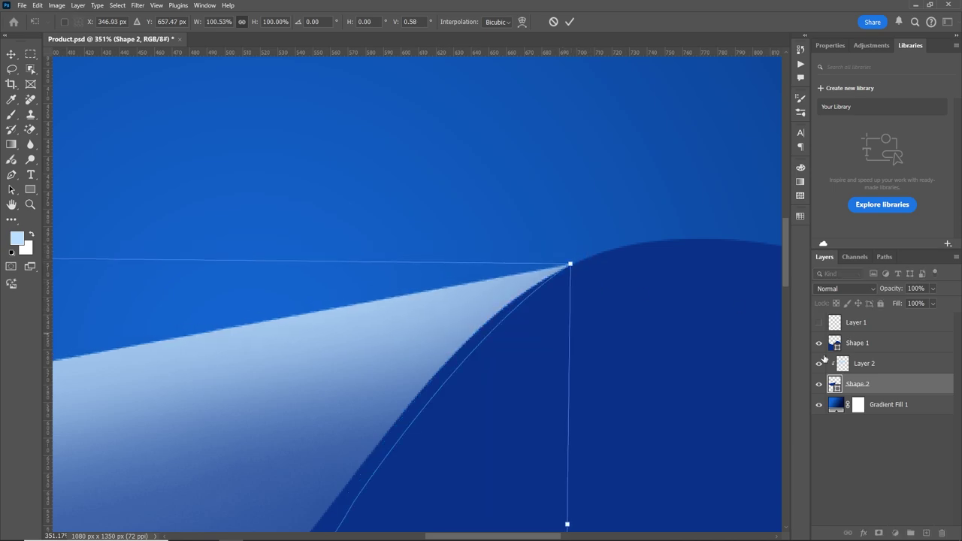
pyautogui.click(570, 21)
# Show Layer 1's glowing edge line again, select Layer 2, and fit the poster in view
pyautogui.press('z')
pyautogui.moveTo(552, 318)
pyautogui.mouseDown()
pyautogui.moveTo(479, 332)
pyautogui.moveTo(574, 320)
pyautogui.mouseUp()
pyautogui.press('b')
pyautogui.click(820, 323)
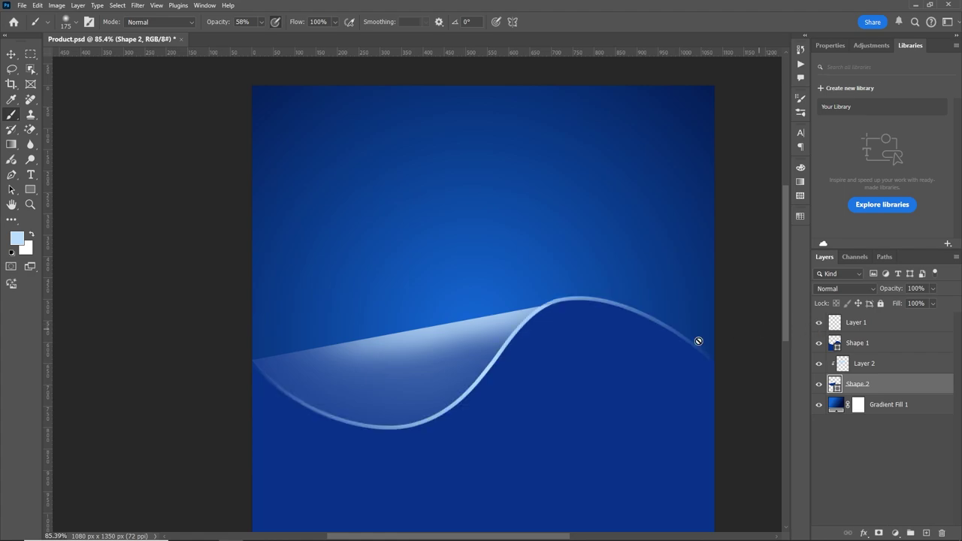
pyautogui.press('z')
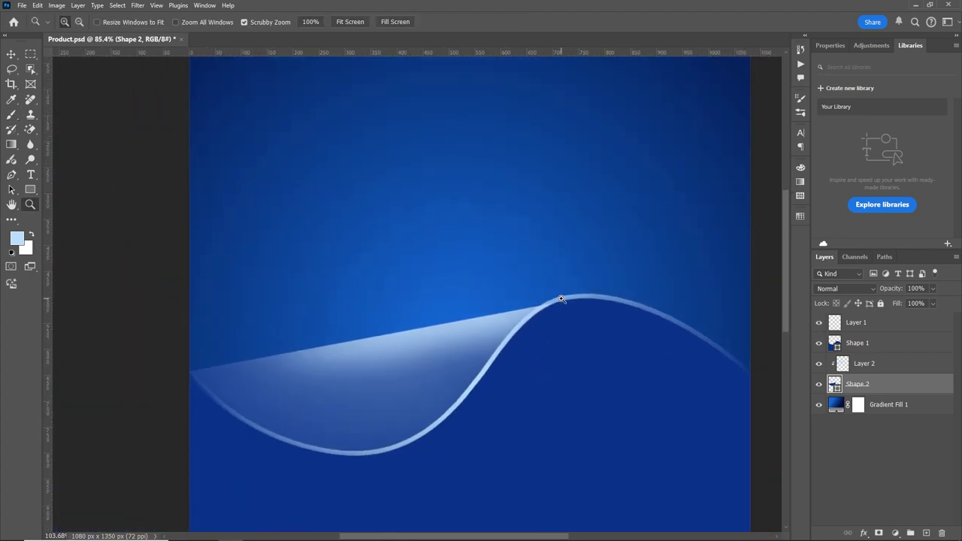
pyautogui.moveTo(561, 299); pyautogui.dragTo(552, 311)
pyautogui.press('b')
pyautogui.click(861, 366)
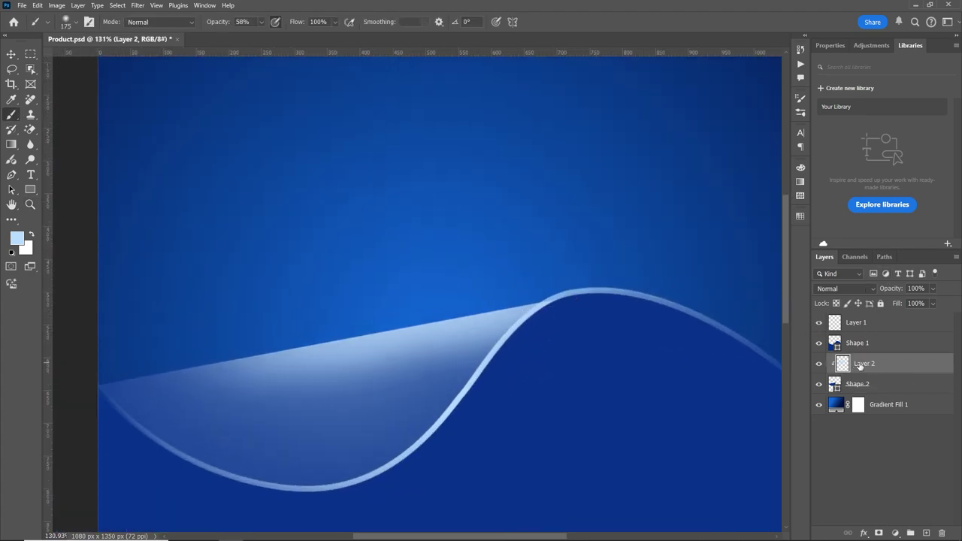
pyautogui.hotkey('ctrl', '0')
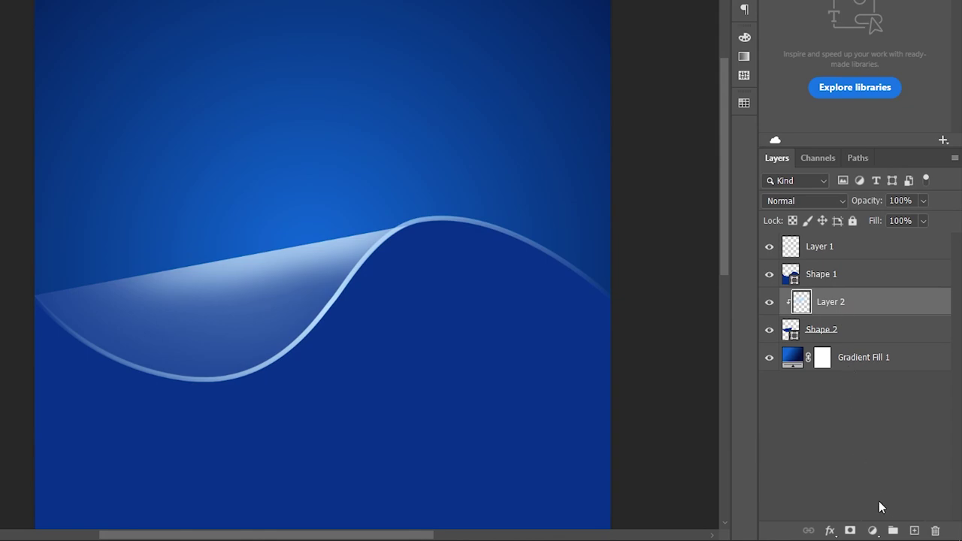
# Add Layer 3 clipped to Layer 2 and brush dark navy shading onto the curl
pyautogui.click(916, 531)
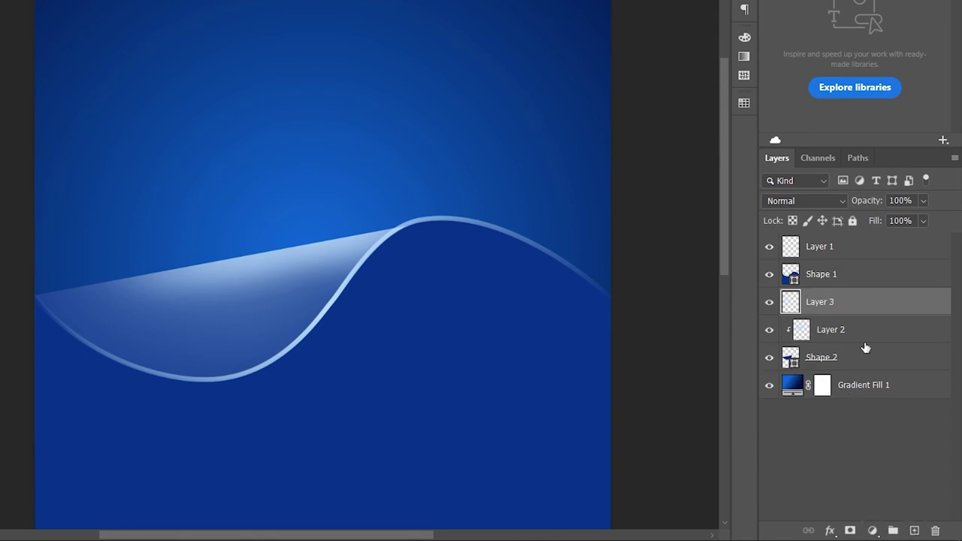
pyautogui.keyDown('alt'); pyautogui.click(859, 311); pyautogui.keyUp('alt')
pyautogui.click(745, 103)
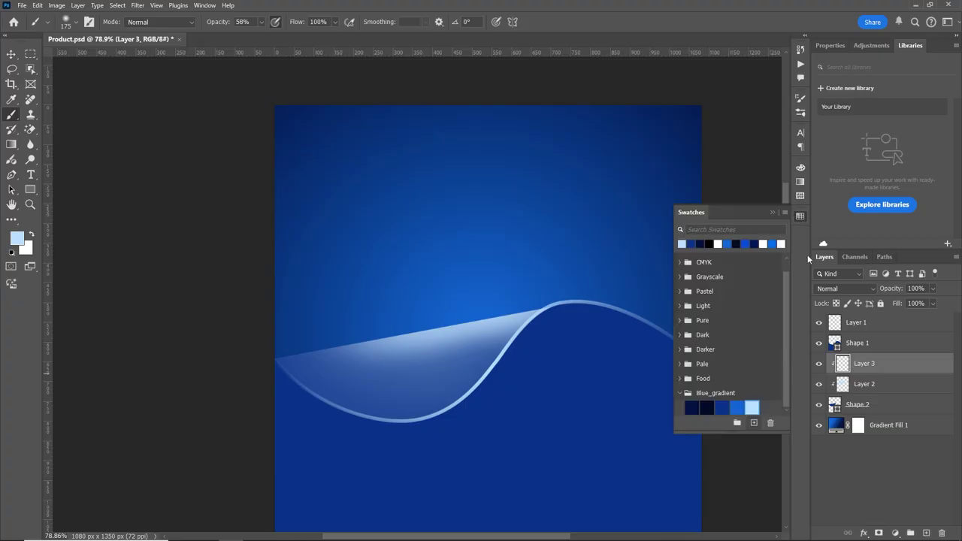
pyautogui.click(517, 334)
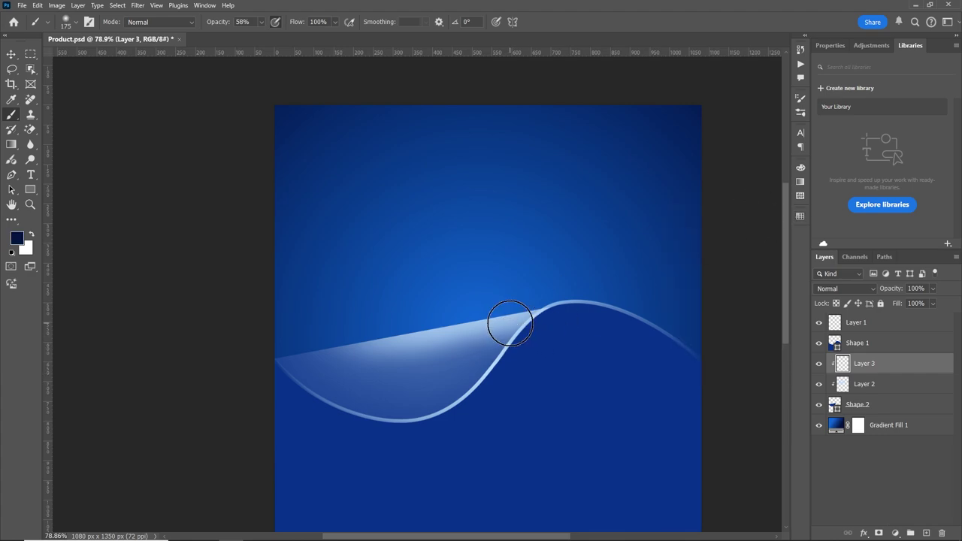
pyautogui.moveTo(406, 374)
pyautogui.mouseDown()
pyautogui.moveTo(515, 350)
pyautogui.moveTo(327, 382)
pyautogui.mouseUp()
# Darken the curl's upper edge and left highlight with medium blue
pyautogui.click(800, 216)
pyautogui.click(690, 243)
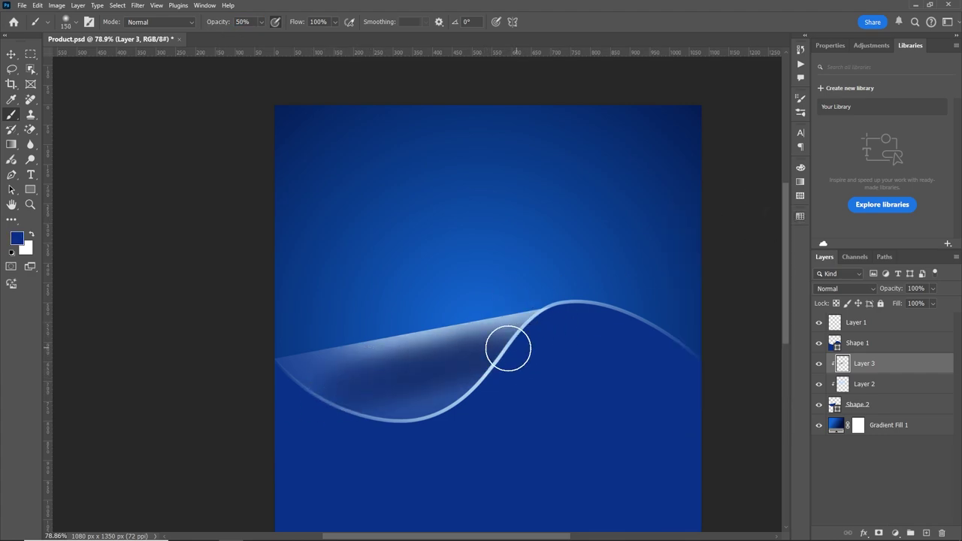
pyautogui.moveTo(534, 326); pyautogui.dragTo(303, 358)
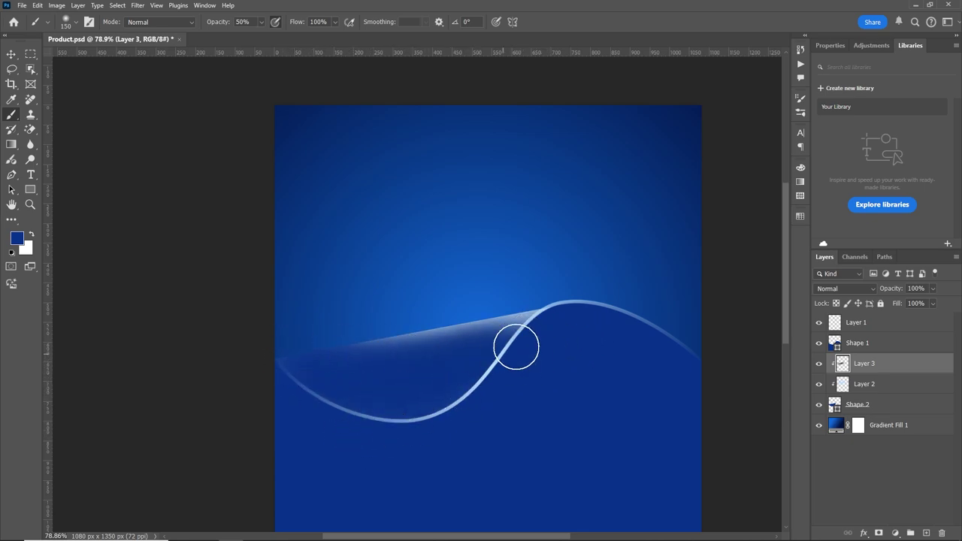
pyautogui.moveTo(516, 346); pyautogui.dragTo(470, 343)
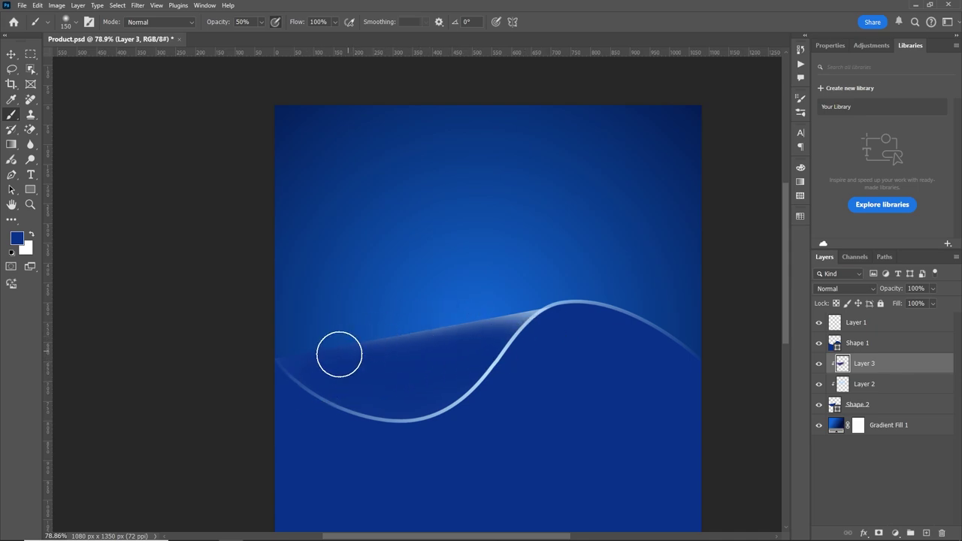
# Switch to a smaller eraser and add an empty Layer 4 clipped to Layer 3
pyautogui.scroll(2, 444, 369)
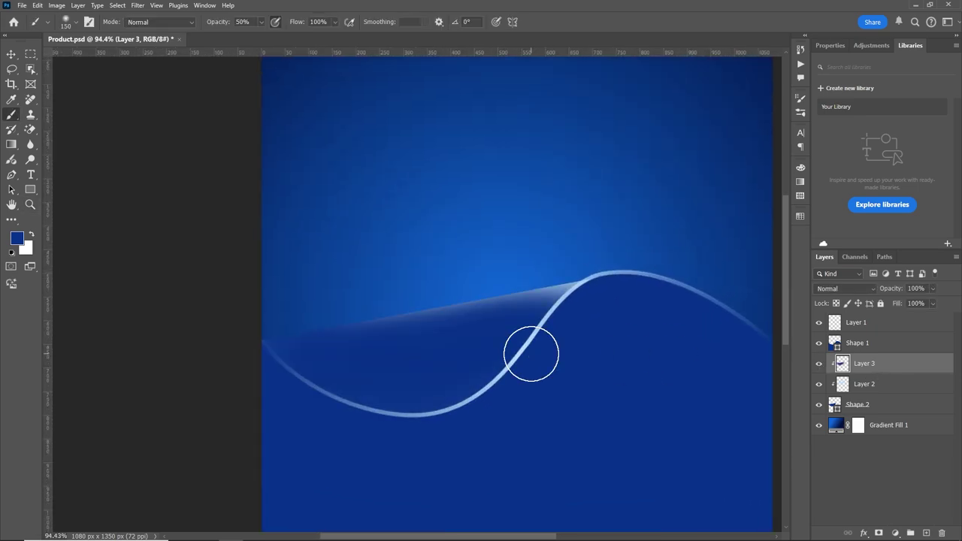
pyautogui.click(30, 129)
pyautogui.click(96, 125)
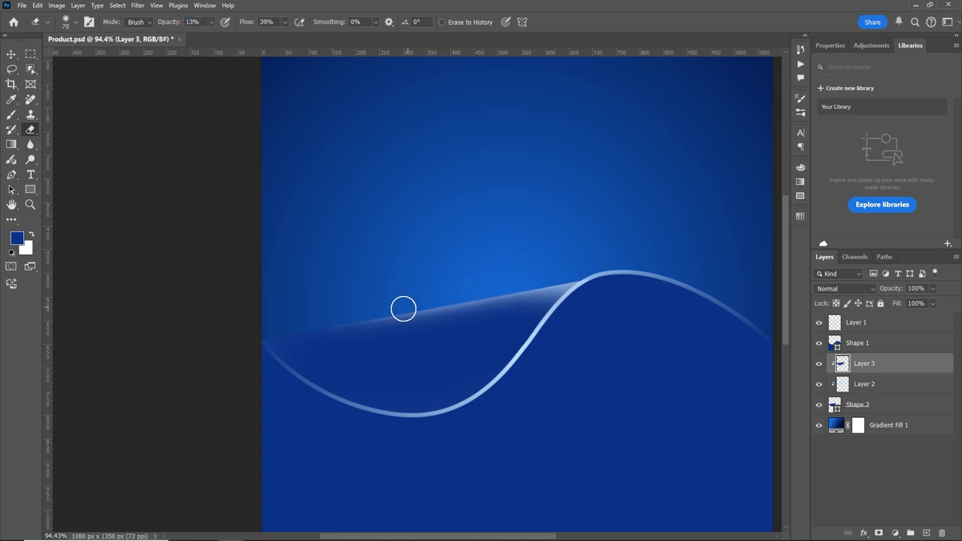
pyautogui.click(827, 381)
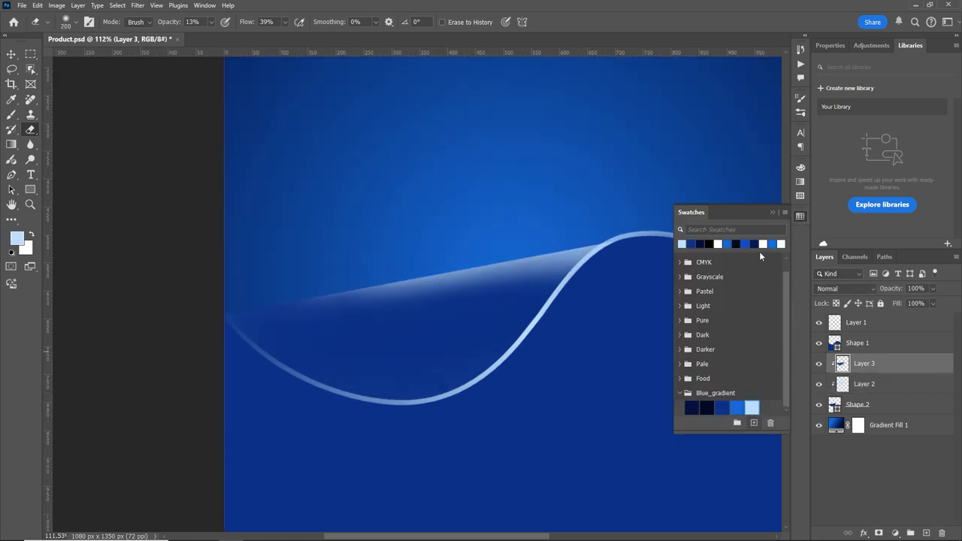
pyautogui.click(772, 210)
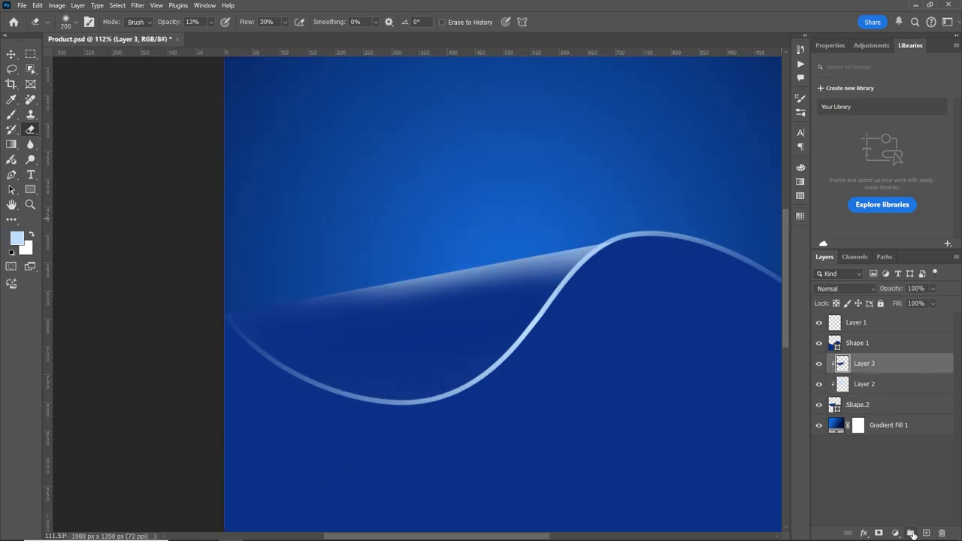
pyautogui.click(927, 533)
pyautogui.keyDown('alt'); pyautogui.click(882, 371); pyautogui.keyUp('alt')
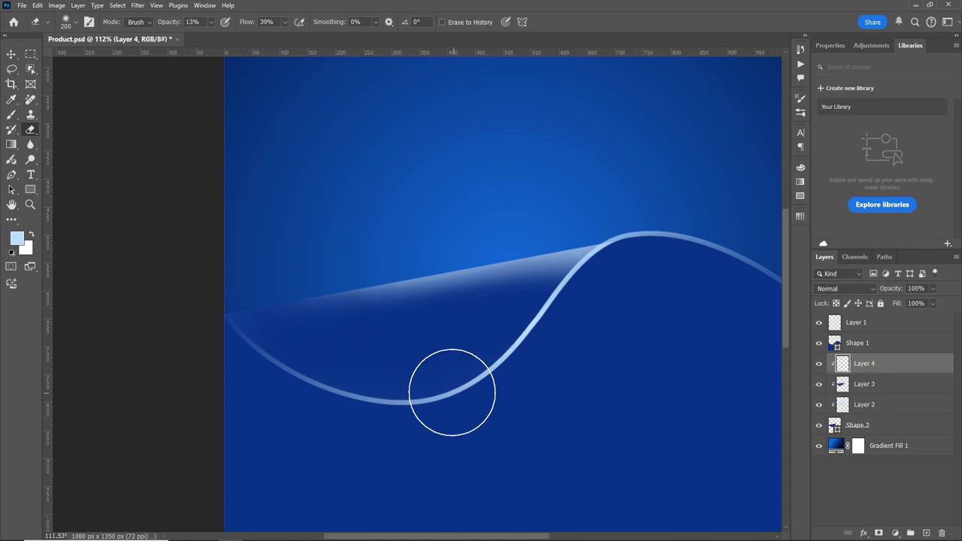
pyautogui.press('[')
pyautogui.press('[')
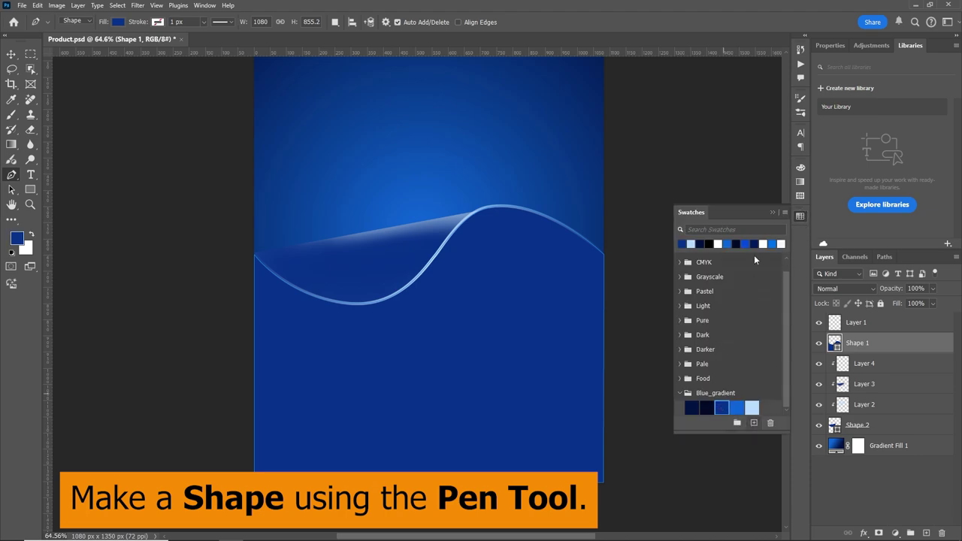
# Draw Shape 3 from the wave line down to the poster's bottom-left corner, adjusting its curved edge
pyautogui.click(772, 213)
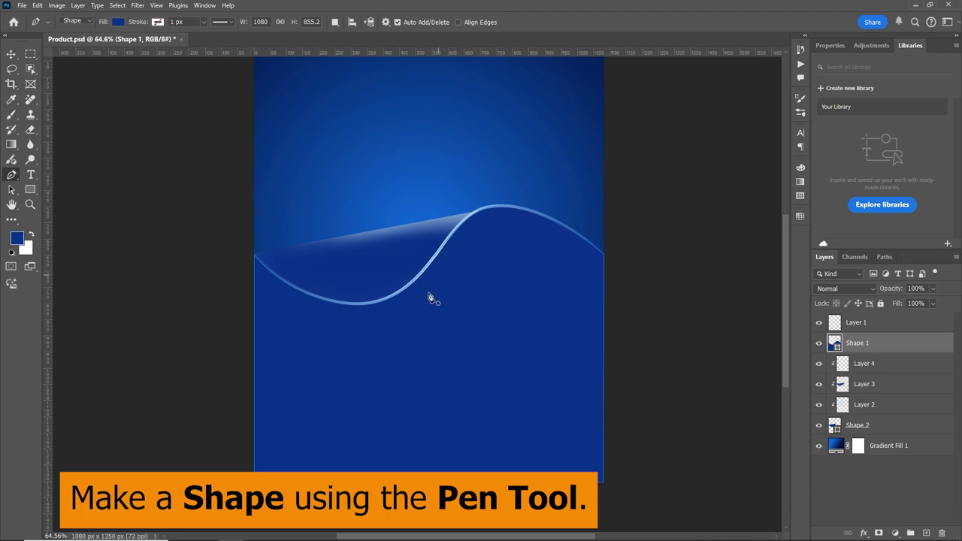
pyautogui.moveTo(376, 372); pyautogui.dragTo(438, 298)
pyautogui.click(447, 162)
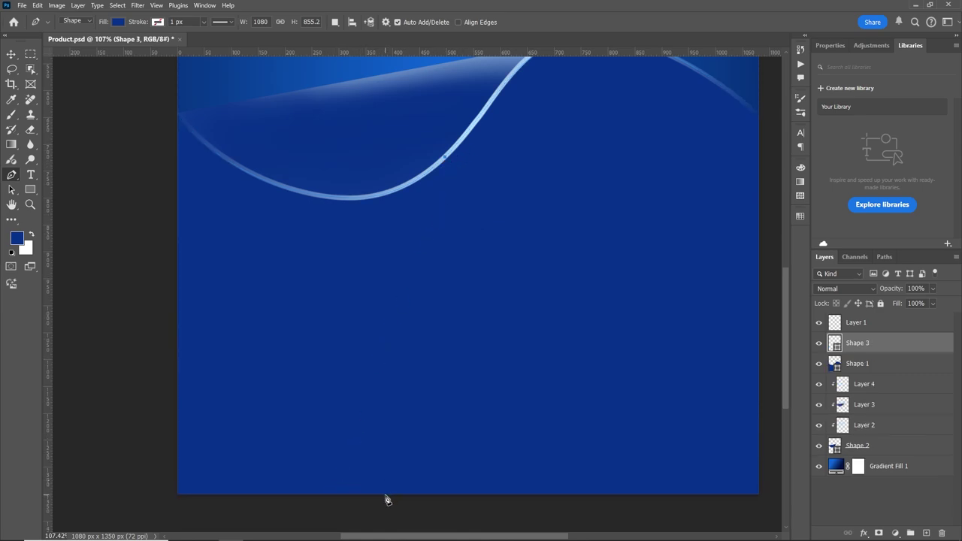
pyautogui.keyDown('shift'); pyautogui.click(180, 499); pyautogui.keyUp('shift')
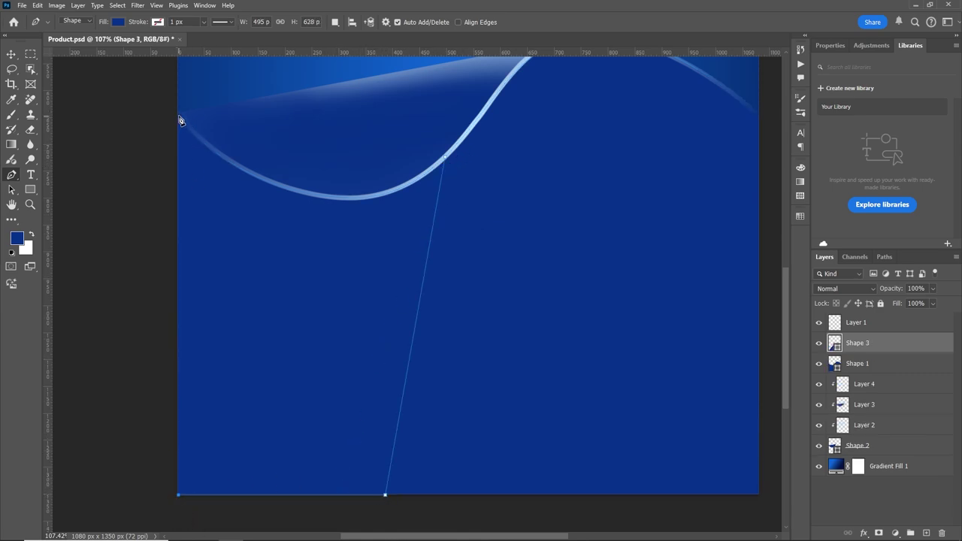
pyautogui.moveTo(436, 194); pyautogui.dragTo(440, 210)
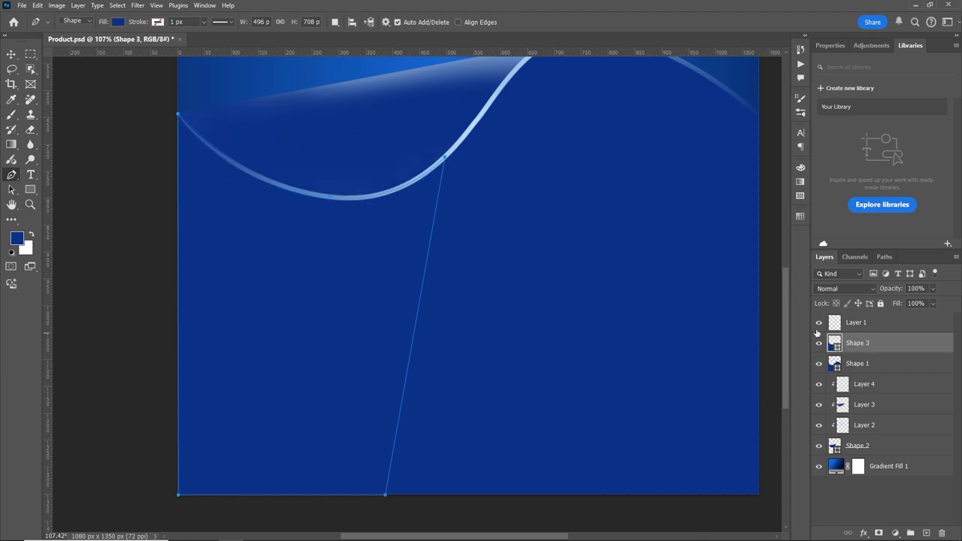
pyautogui.press('v')
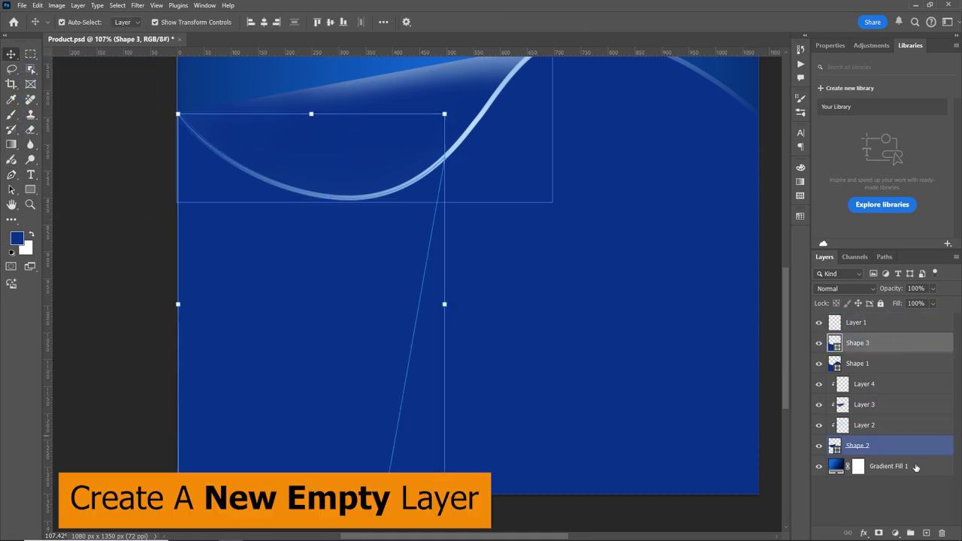
# On new Layer 5 clipped to Shape 3, paint a light-blue streak below the curve with a 400 px brush
pyautogui.click(927, 533)
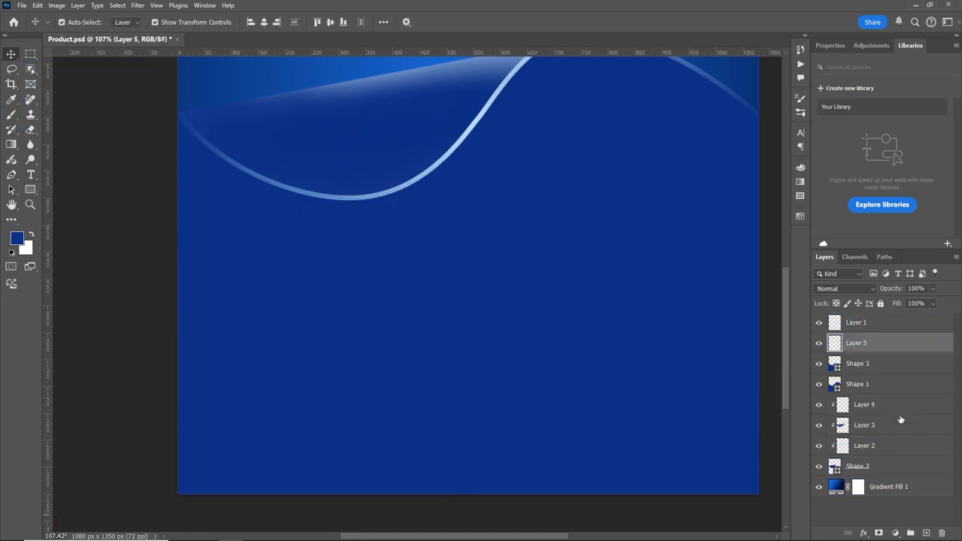
pyautogui.keyDown('alt'); pyautogui.click(875, 350); pyautogui.keyUp('alt')
pyautogui.press('b')
pyautogui.click(801, 215)
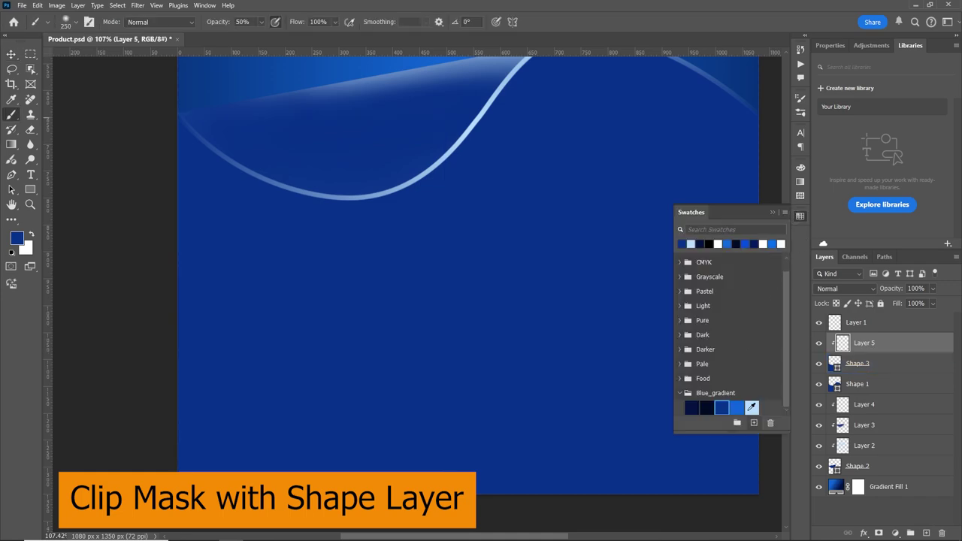
pyautogui.click(752, 407)
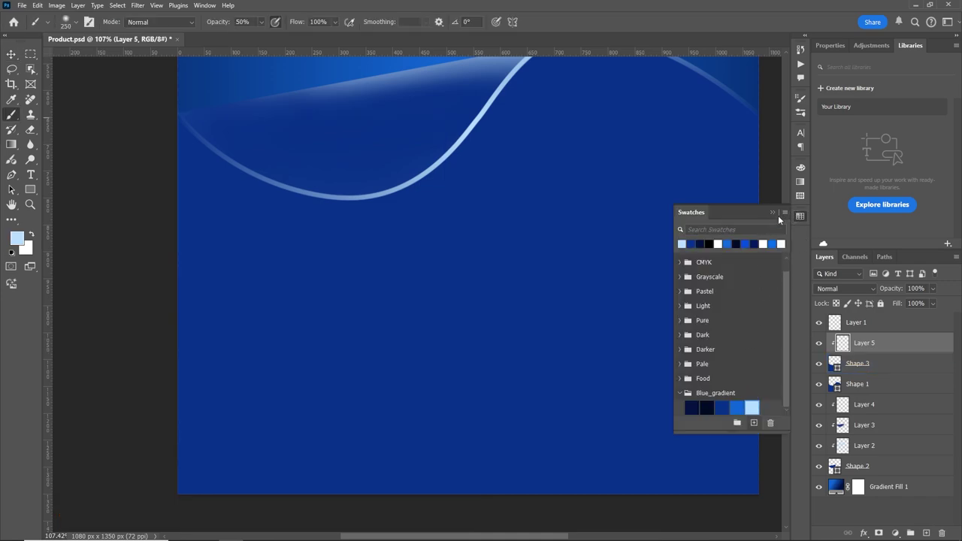
pyautogui.press(']')
pyautogui.press(']')
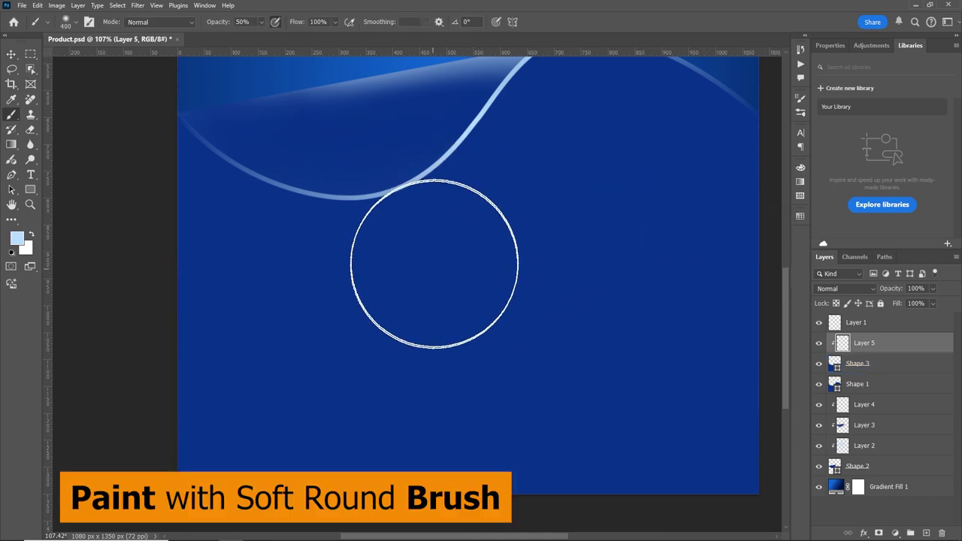
pyautogui.moveTo(434, 215)
pyautogui.mouseDown()
pyautogui.moveTo(384, 318)
pyautogui.moveTo(419, 205)
pyautogui.moveTo(445, 189)
pyautogui.mouseUp()
pyautogui.moveTo(399, 210)
pyautogui.mouseDown()
pyautogui.moveTo(368, 456)
pyautogui.moveTo(439, 198)
pyautogui.moveTo(382, 413)
pyautogui.moveTo(405, 350)
pyautogui.mouseUp()
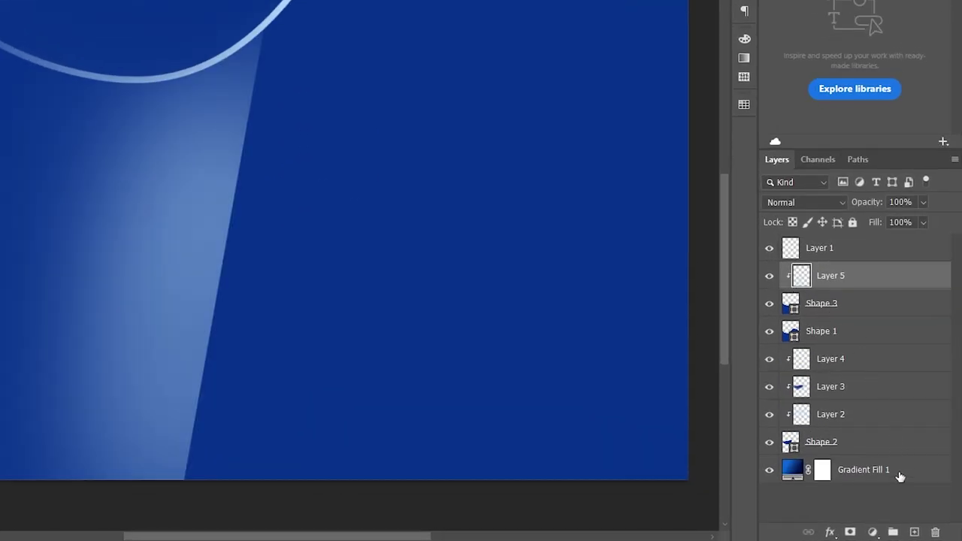
# Add Layer 6 clipped to Layer 5 and paint dark navy shading along the canvas's left side
pyautogui.click(916, 533)
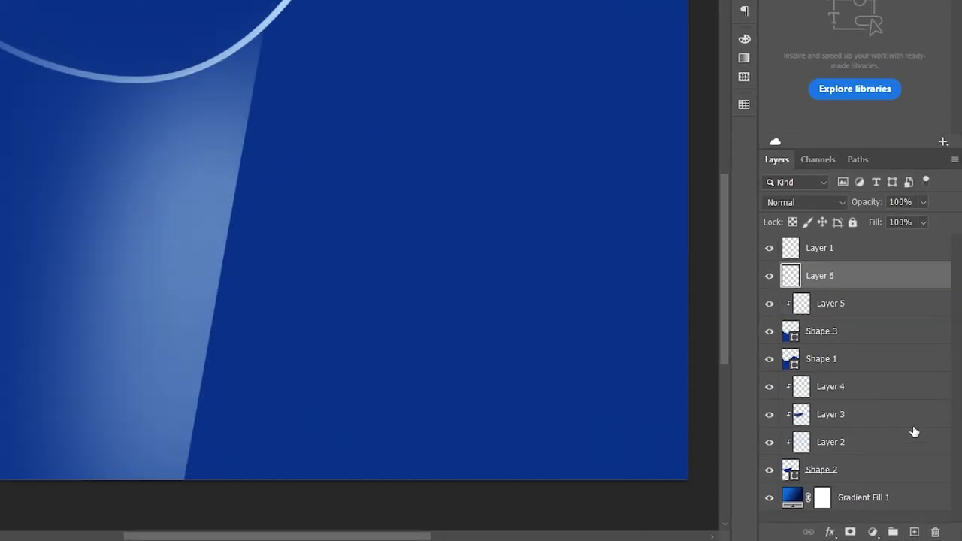
pyautogui.keyDown('alt'); pyautogui.click(842, 285); pyautogui.keyUp('alt')
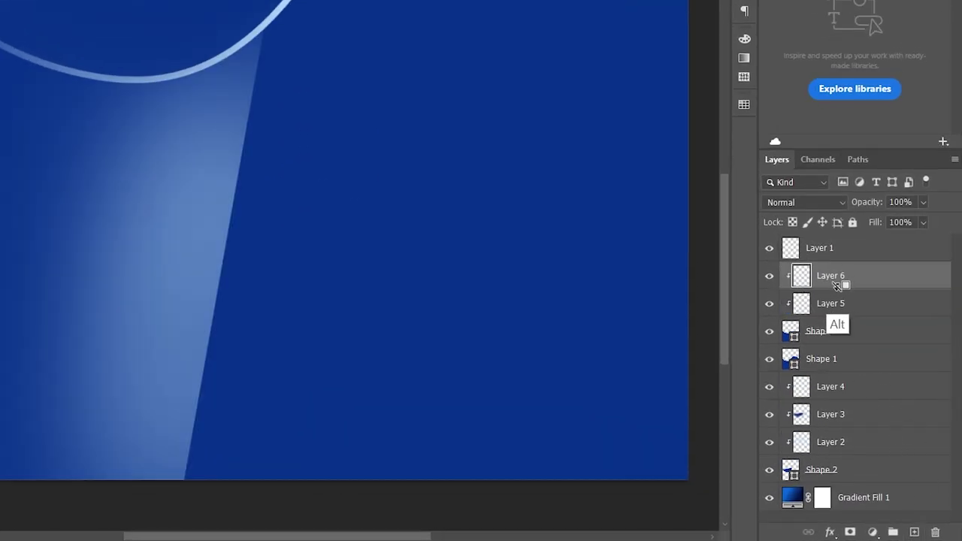
pyautogui.click(743, 106)
pyautogui.click(601, 364)
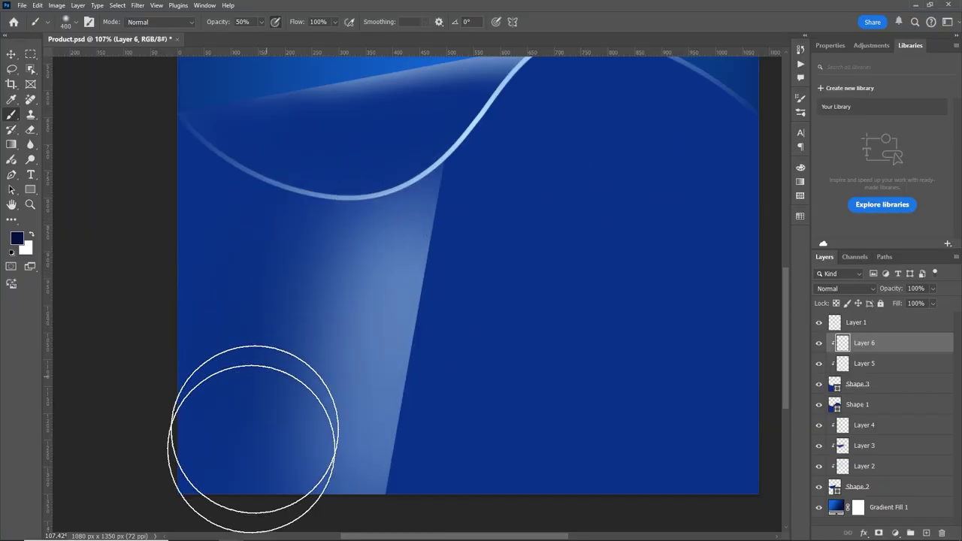
pyautogui.moveTo(253, 440)
pyautogui.mouseDown()
pyautogui.moveTo(267, 451)
pyautogui.moveTo(294, 344)
pyautogui.moveTo(308, 215)
pyautogui.moveTo(306, 444)
pyautogui.moveTo(326, 398)
pyautogui.moveTo(319, 230)
pyautogui.mouseUp()
pyautogui.press('[')
pyautogui.press('[')
pyautogui.press('[')
pyautogui.press('[')
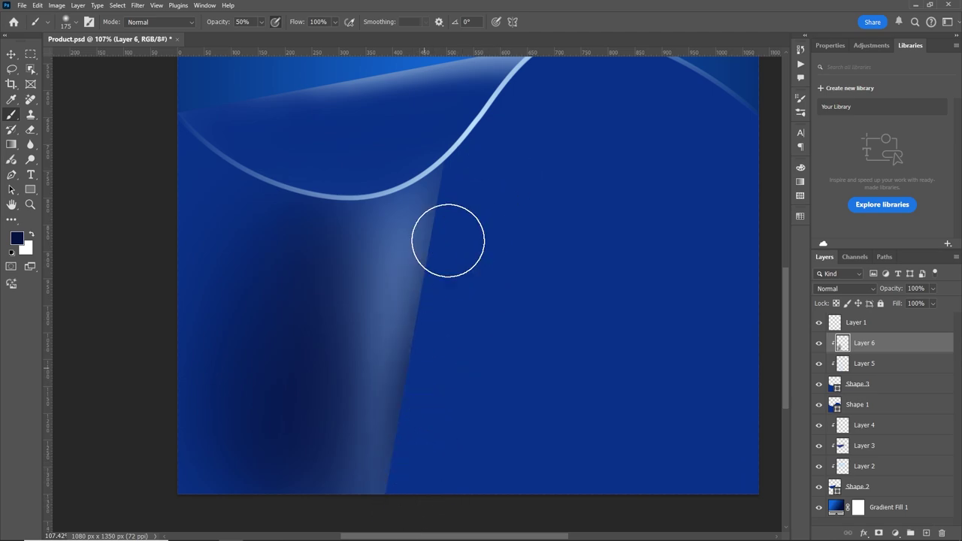
# Trim the sheen's right edge with navy, then brighten the band with light blue on Layer 5
pyautogui.moveTo(447, 241); pyautogui.dragTo(441, 296)
pyautogui.hotkey('alt', '[')
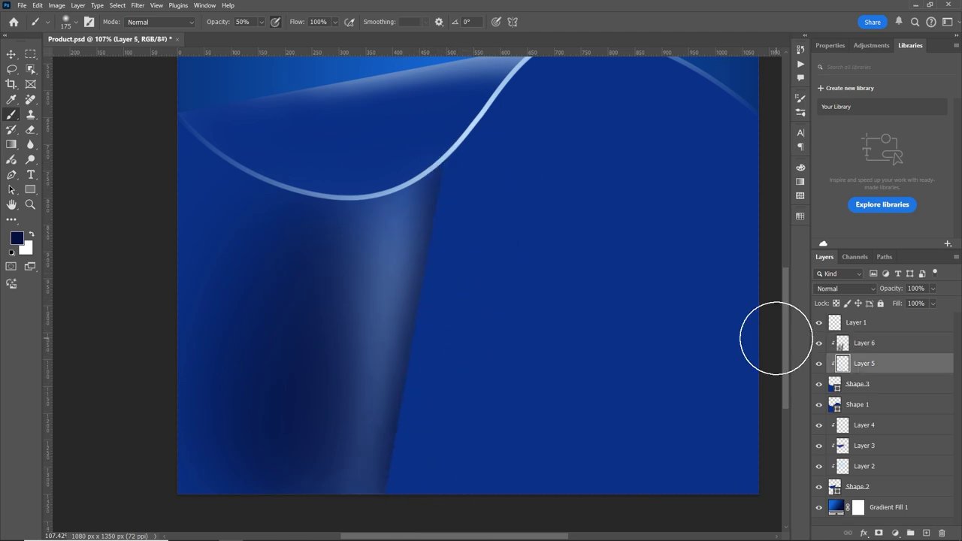
pyautogui.click(800, 216)
pyautogui.click(700, 226)
pyautogui.press('[')
pyautogui.press('[')
pyautogui.press('[')
pyautogui.press('[')
pyautogui.press('[')
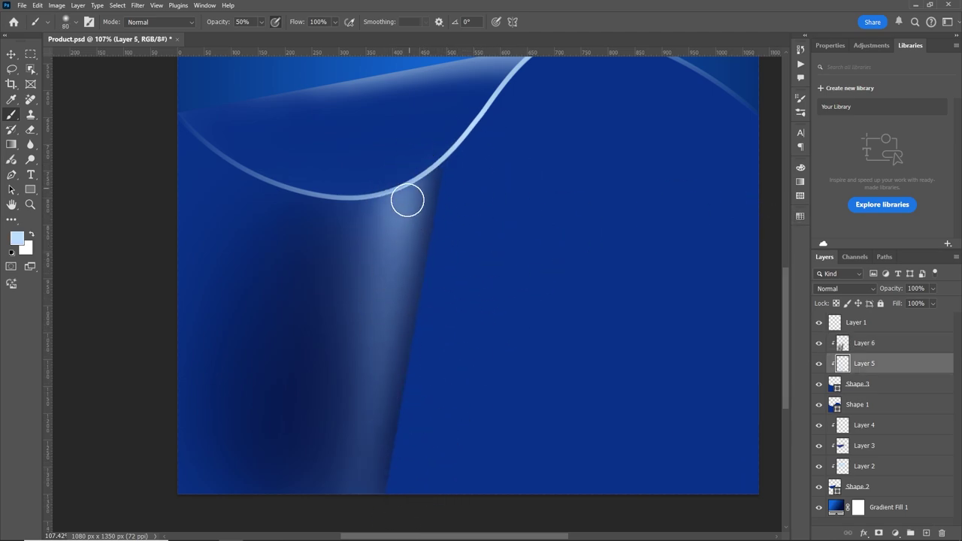
pyautogui.moveTo(395, 278); pyautogui.dragTo(382, 369)
pyautogui.moveTo(376, 499); pyautogui.dragTo(380, 483)
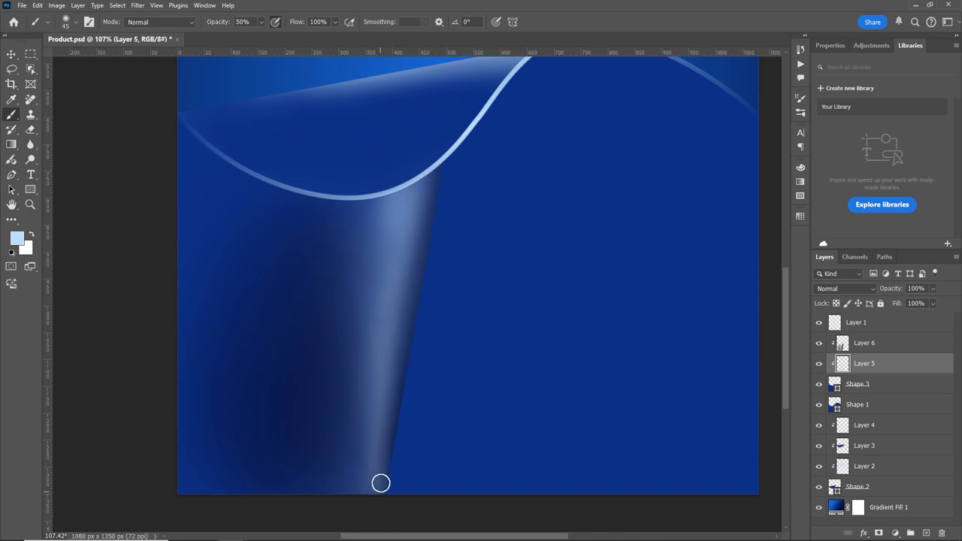
pyautogui.moveTo(406, 274); pyautogui.dragTo(418, 188)
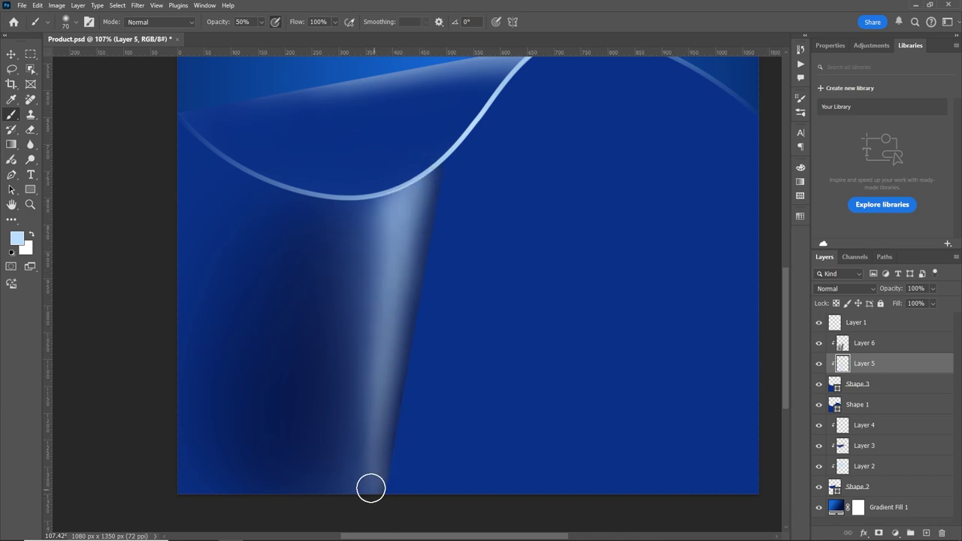
pyautogui.moveTo(370, 488)
pyautogui.mouseDown()
pyautogui.moveTo(358, 277)
pyautogui.moveTo(355, 460)
pyautogui.mouseUp()
# Darken the sheen band's left edge with dark blue on Layer 6
pyautogui.hotkey('alt', ']')
pyautogui.click(801, 196)
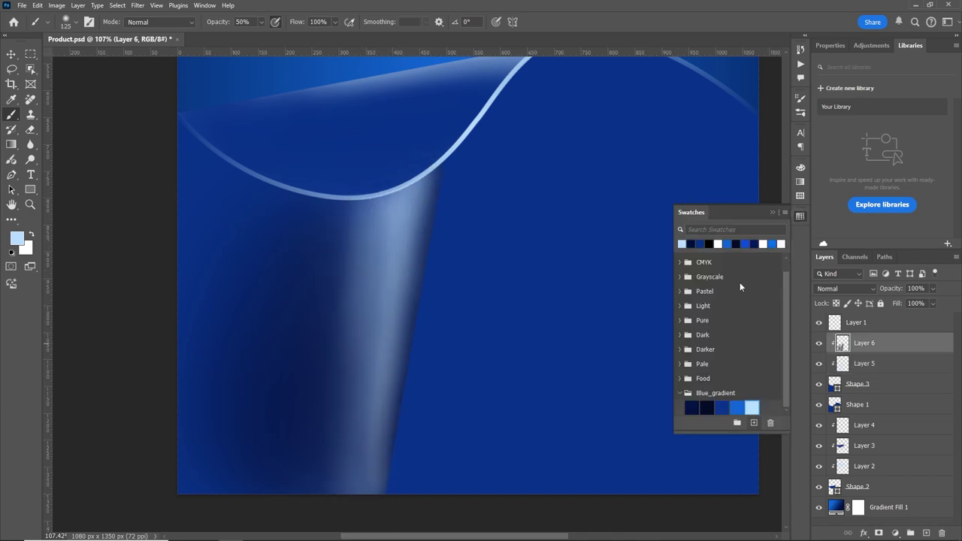
pyautogui.click(690, 244)
pyautogui.moveTo(368, 278); pyautogui.dragTo(372, 496)
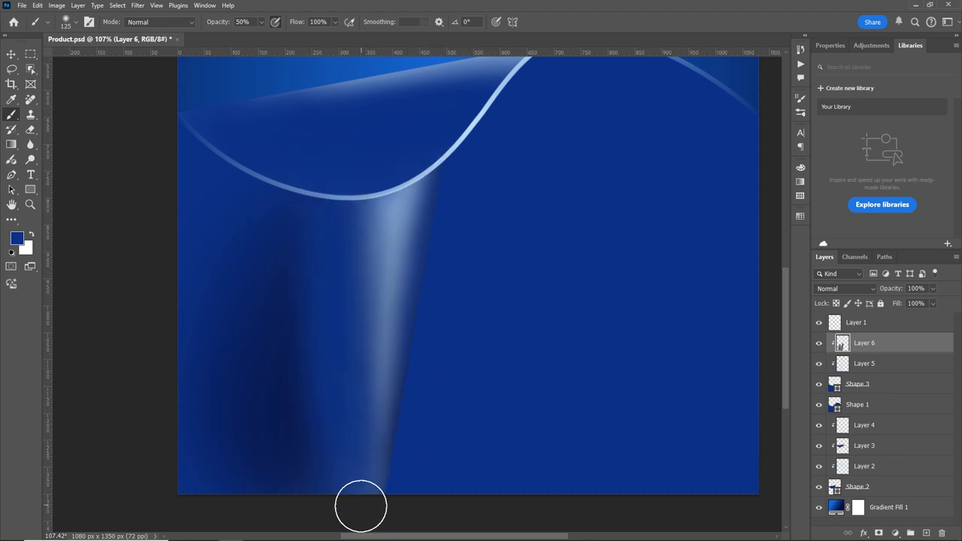
pyautogui.moveTo(380, 264); pyautogui.dragTo(644, 333)
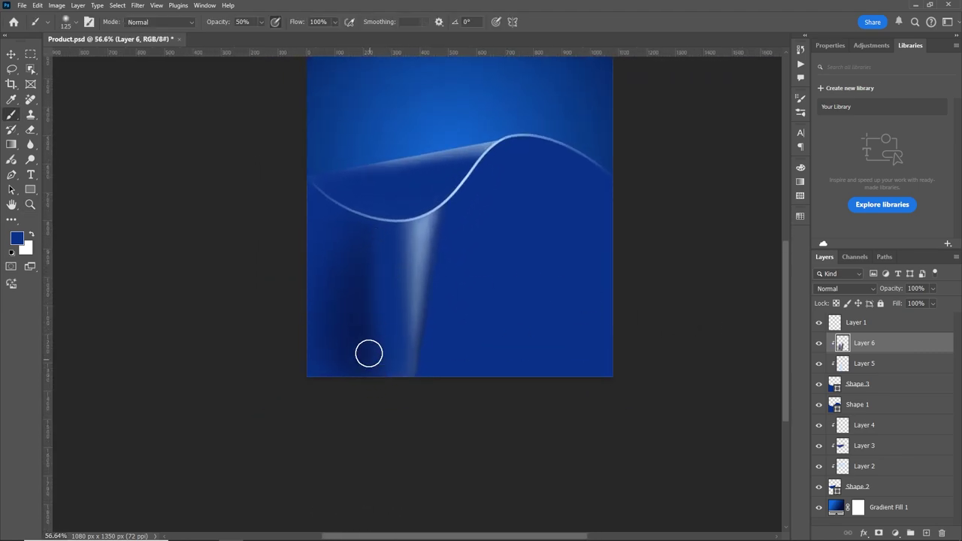
# Paint a soft light-blue rim down the left edge with a 250 px brush, plus navy lower-left shading
pyautogui.click(801, 216)
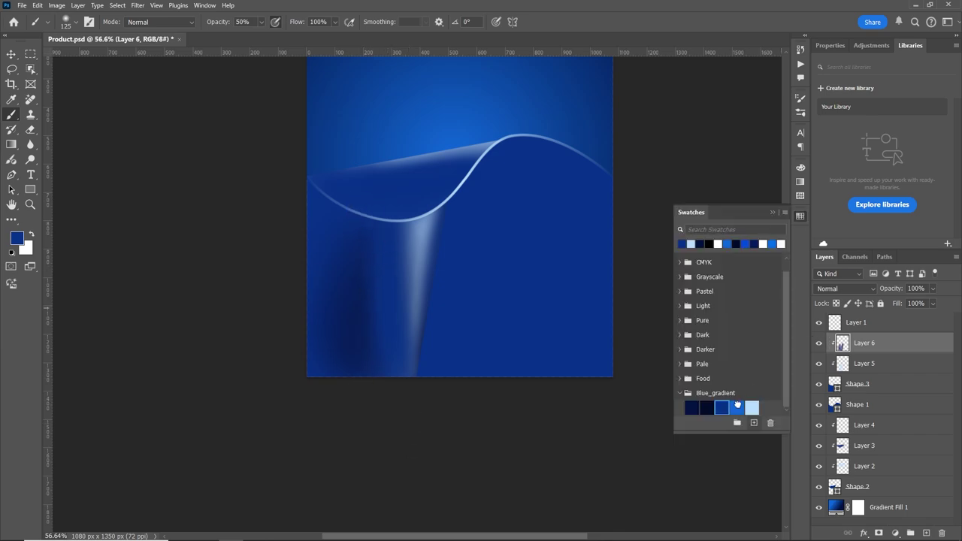
pyautogui.click(736, 408)
pyautogui.press(']')
pyautogui.press(']')
pyautogui.press(']')
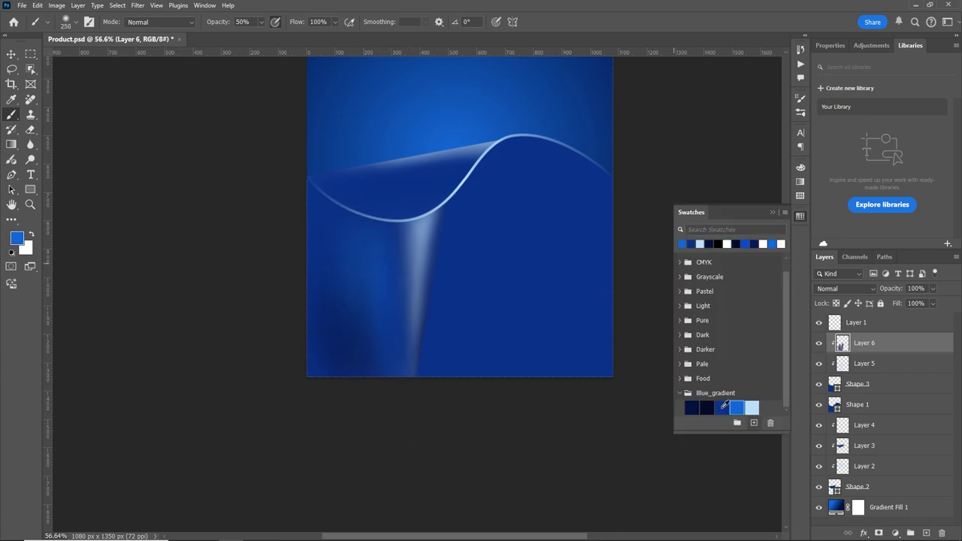
pyautogui.click(692, 407)
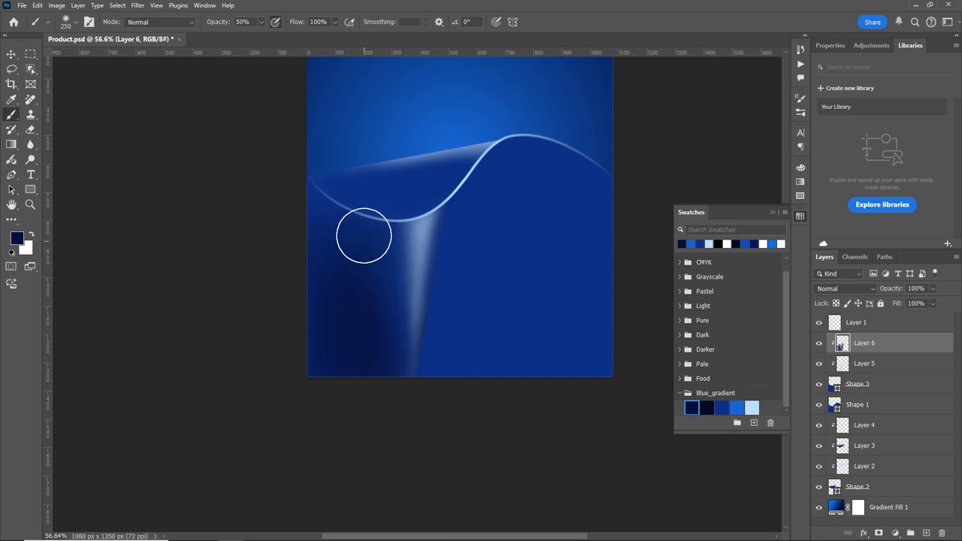
pyautogui.click(750, 408)
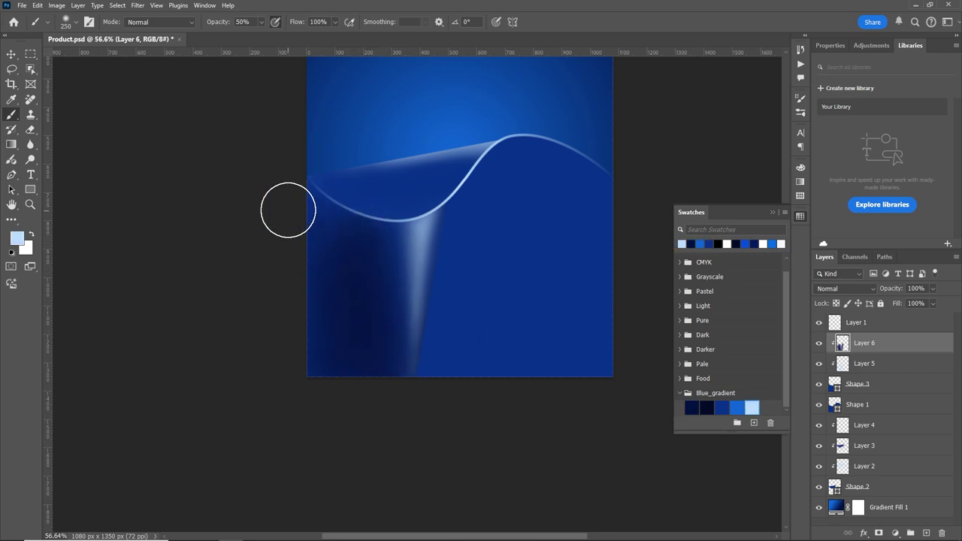
pyautogui.moveTo(288, 209); pyautogui.dragTo(301, 368)
pyautogui.moveTo(288, 269); pyautogui.dragTo(301, 369)
pyautogui.moveTo(284, 182); pyautogui.dragTo(304, 391)
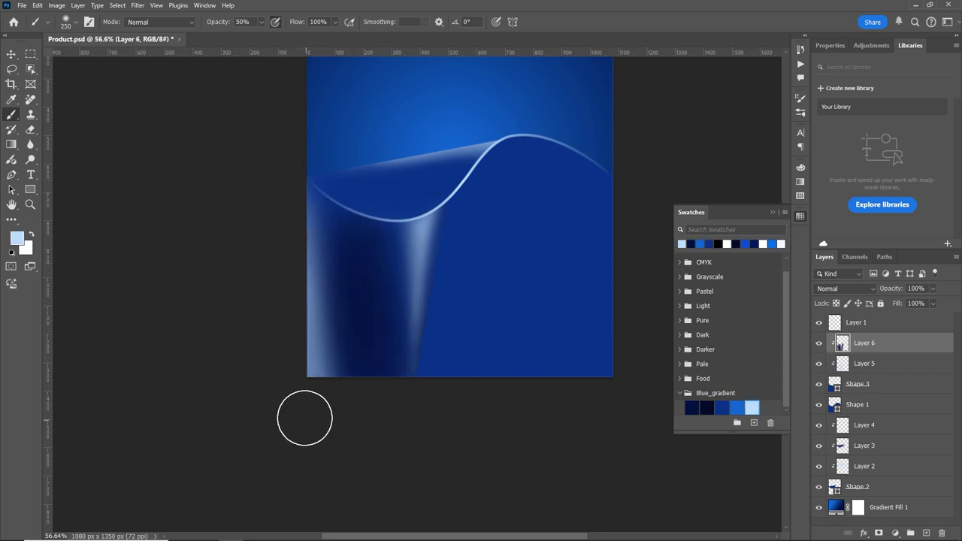
pyautogui.click(707, 408)
pyautogui.moveTo(355, 409)
pyautogui.mouseDown()
pyautogui.moveTo(358, 329)
pyautogui.moveTo(342, 221)
pyautogui.mouseUp()
pyautogui.scroll(-5, 383, 310)
# Add Layer 7, move it between Shape 3 and Shape 1, and clip it to Shape 1
pyautogui.scroll(3, 419, 275)
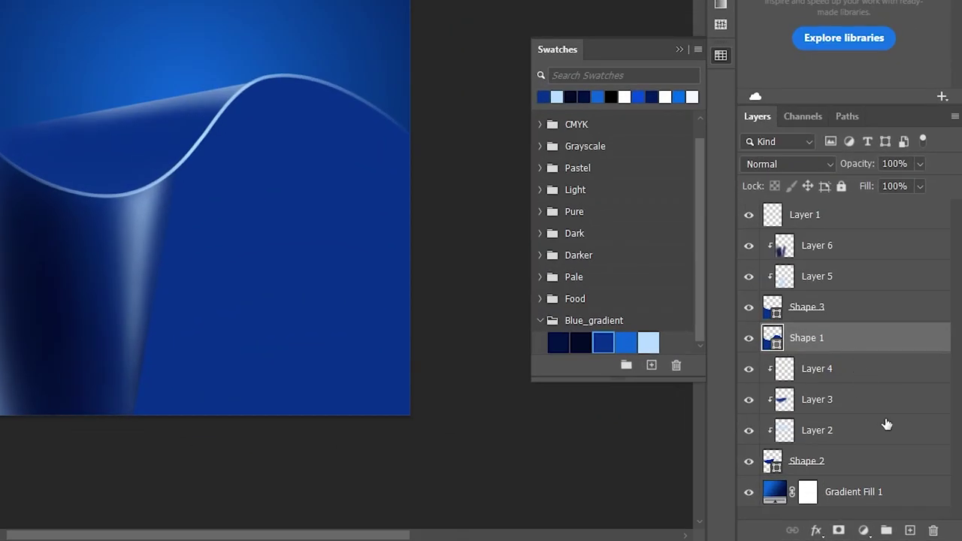
pyautogui.click(906, 511)
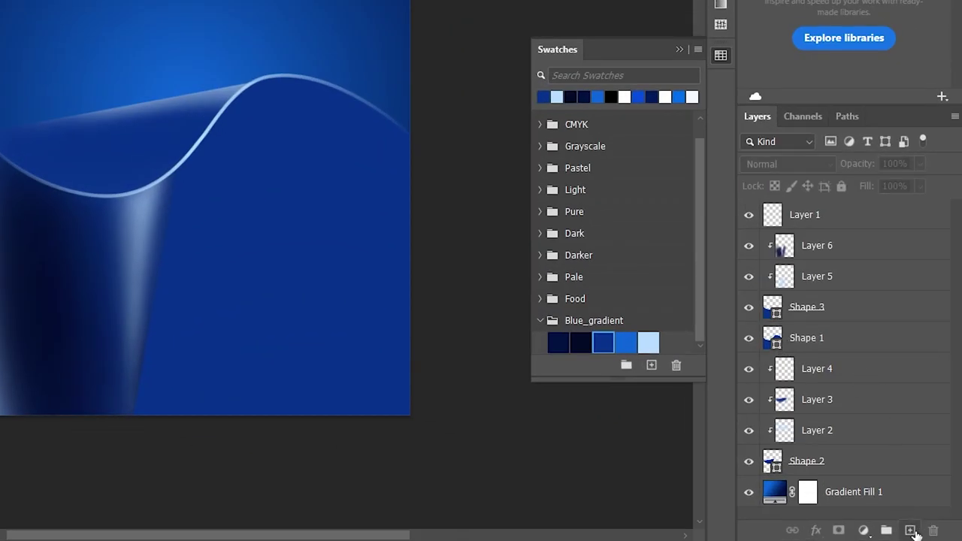
pyautogui.click(911, 531)
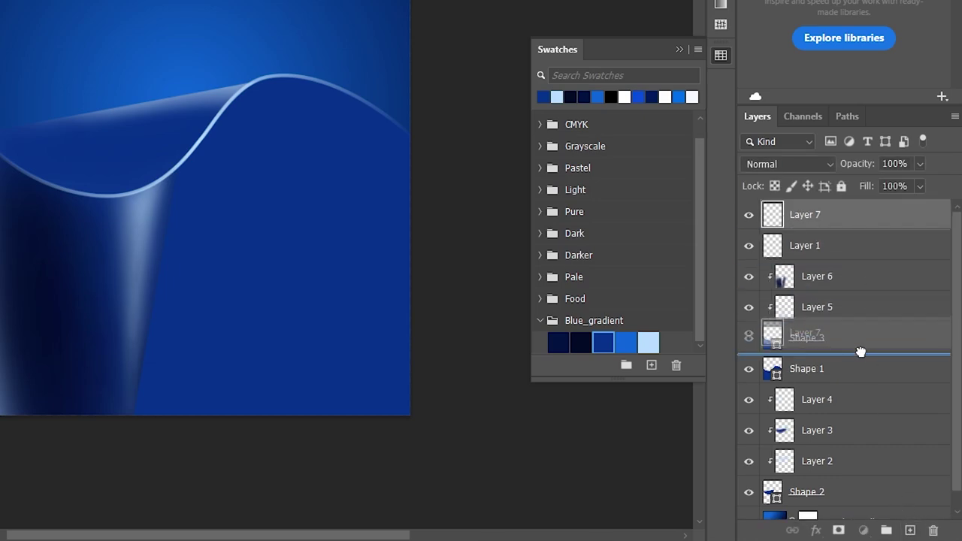
pyautogui.moveTo(864, 225); pyautogui.dragTo(843, 369)
pyautogui.click(746, 310)
pyautogui.click(745, 311)
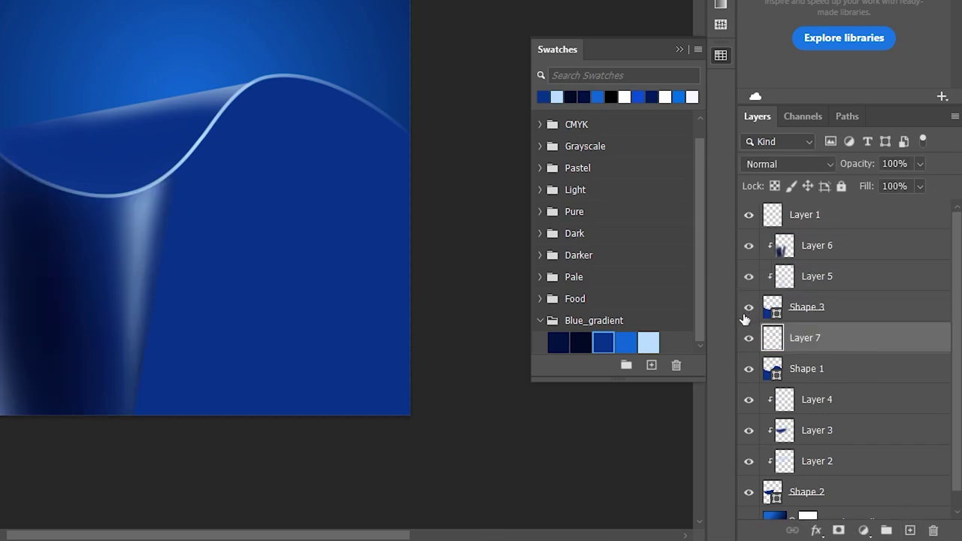
pyautogui.click(789, 369)
pyautogui.click(750, 372)
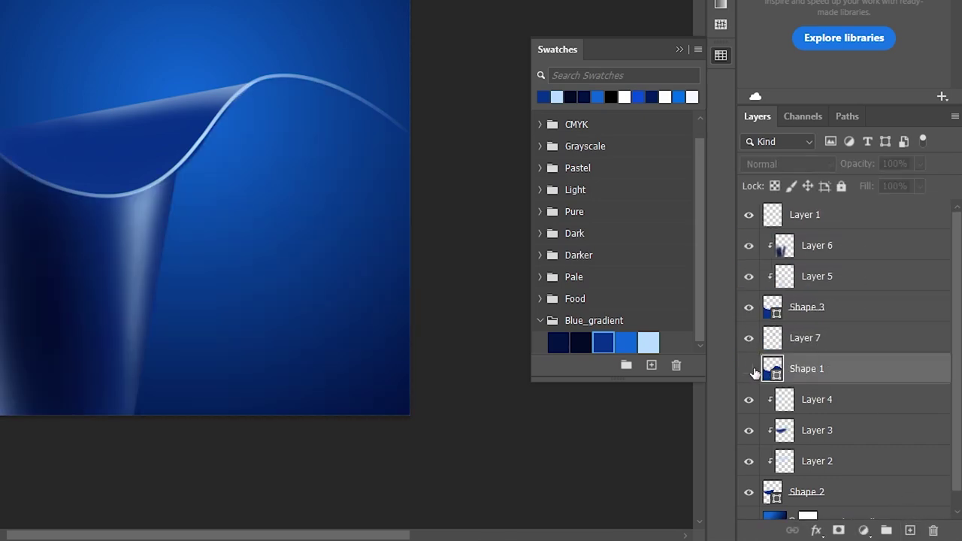
pyautogui.click(750, 373)
pyautogui.keyDown('alt'); pyautogui.click(816, 352); pyautogui.keyUp('alt')
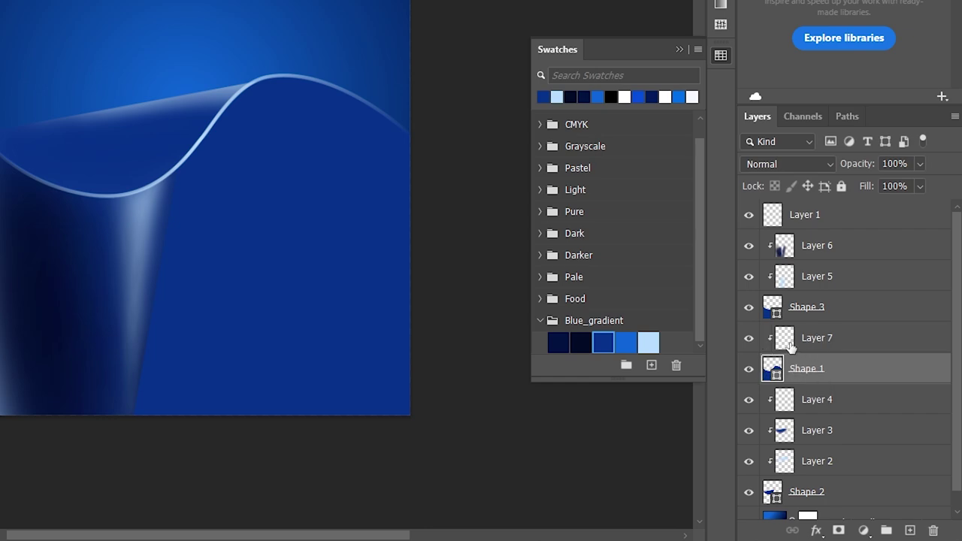
pyautogui.click(817, 338)
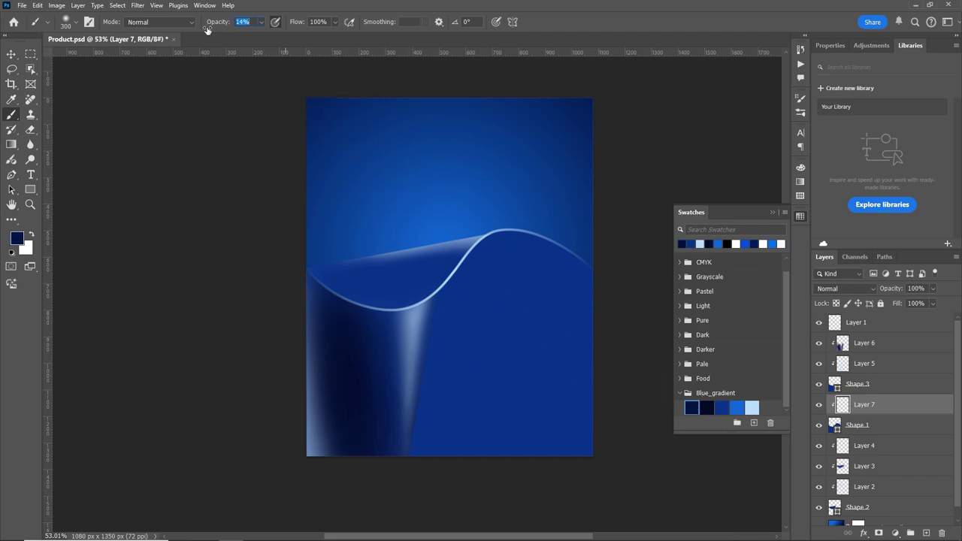
# At 18% brush opacity, paint soft light blue on the lower canvas and right of the curve
pyautogui.moveTo(210, 28); pyautogui.dragTo(213, 29)
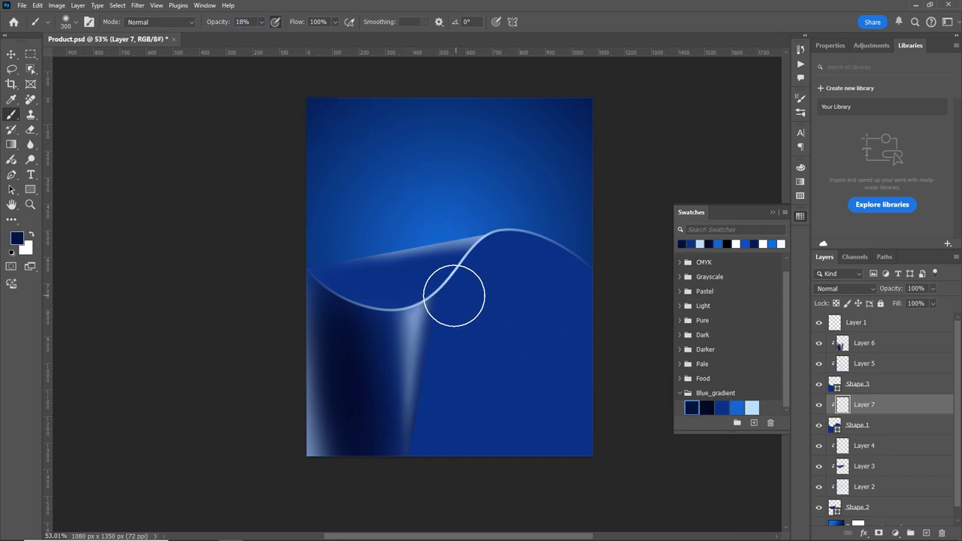
pyautogui.moveTo(443, 299)
pyautogui.mouseDown()
pyautogui.moveTo(487, 279)
pyautogui.moveTo(421, 481)
pyautogui.moveTo(477, 277)
pyautogui.moveTo(524, 296)
pyautogui.moveTo(528, 215)
pyautogui.moveTo(451, 301)
pyautogui.moveTo(414, 456)
pyautogui.mouseUp()
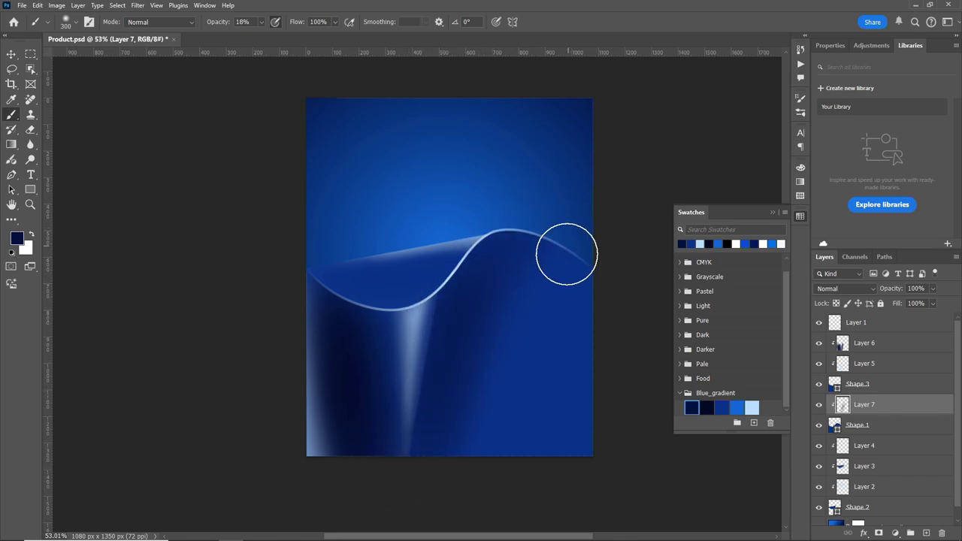
pyautogui.press(']')
pyautogui.press(']')
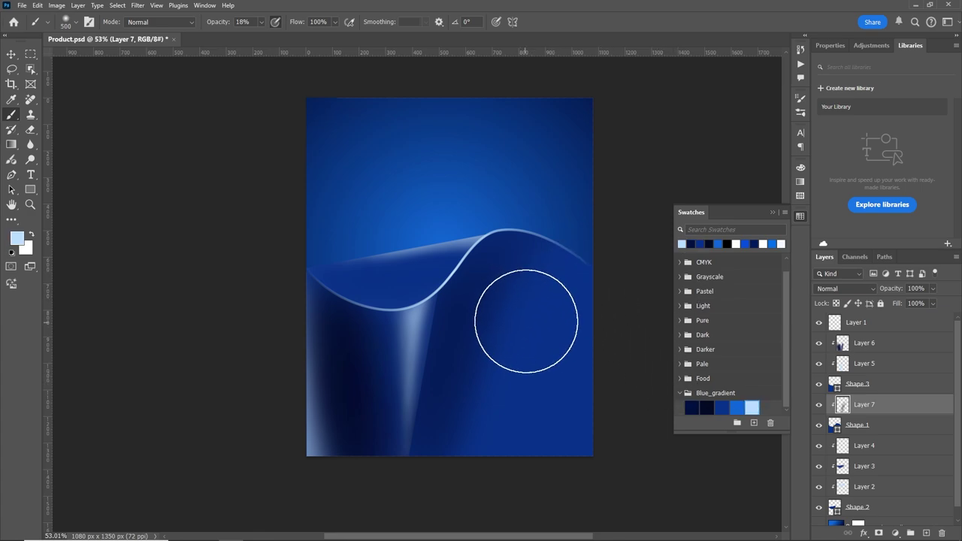
pyautogui.moveTo(537, 302)
pyautogui.mouseDown()
pyautogui.moveTo(576, 339)
pyautogui.moveTo(595, 318)
pyautogui.moveTo(503, 353)
pyautogui.moveTo(598, 454)
pyautogui.mouseUp()
pyautogui.scroll(-5, 526, 301)
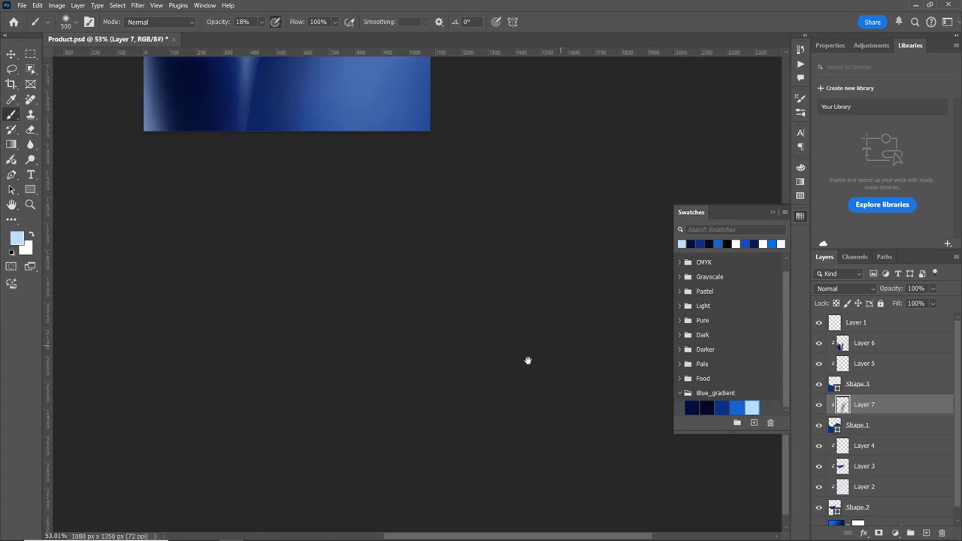
pyautogui.scroll(5, 532, 419)
pyautogui.press('[')
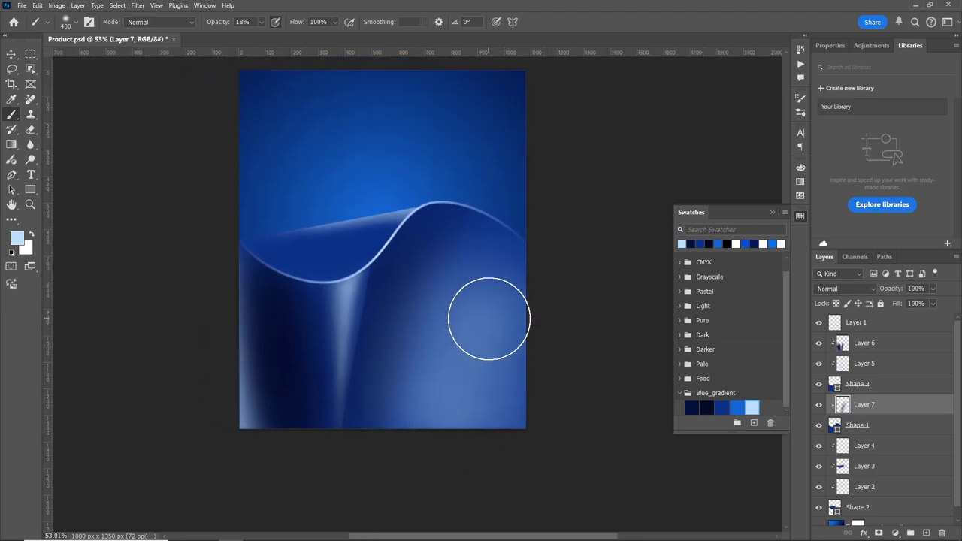
pyautogui.press('[')
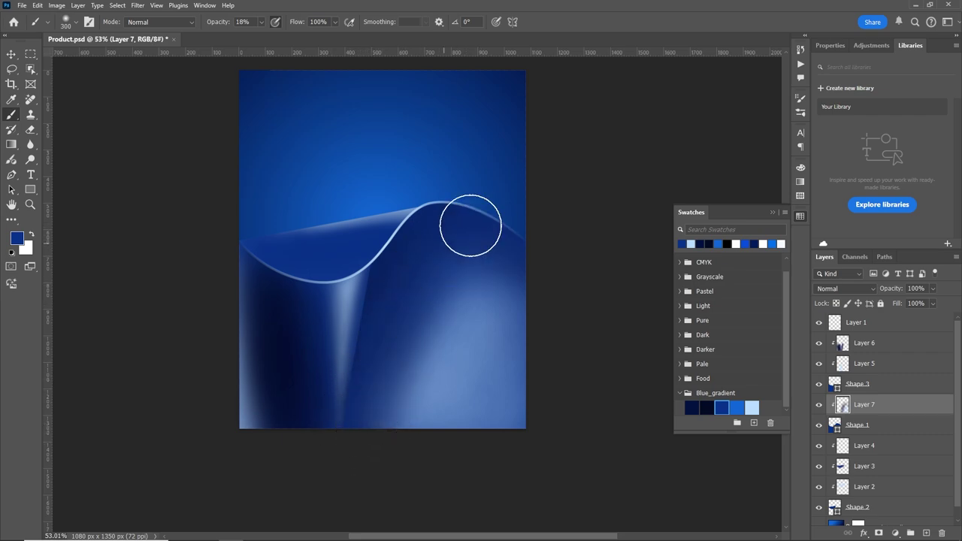
# Compare Layer 7 on and off, then add a faint light-blue glow mid-right
pyautogui.click(819, 405)
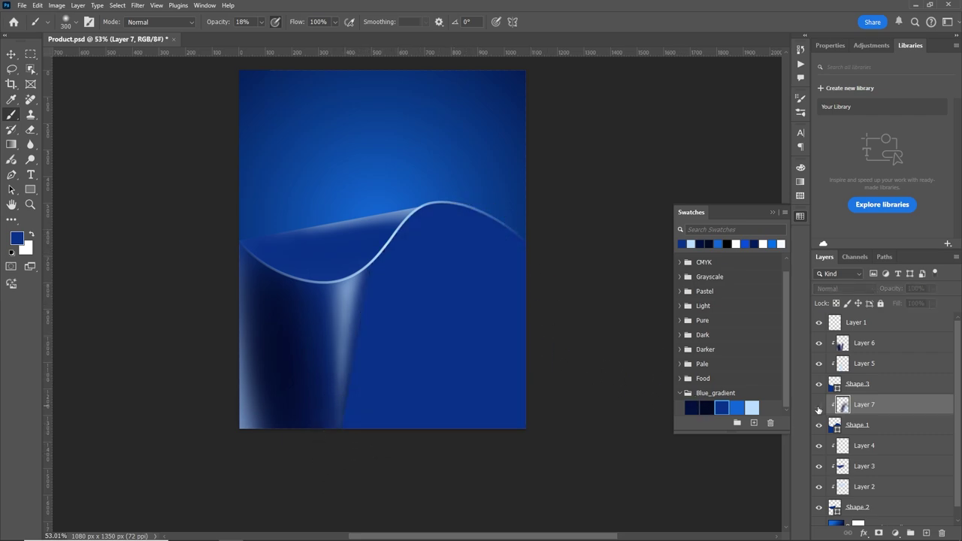
pyautogui.click(819, 404)
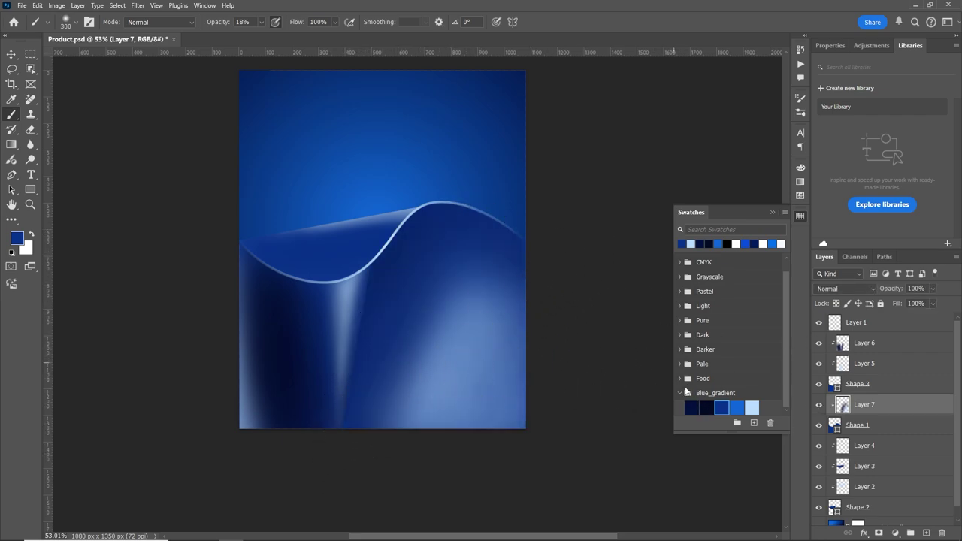
pyautogui.moveTo(467, 316); pyautogui.dragTo(519, 324)
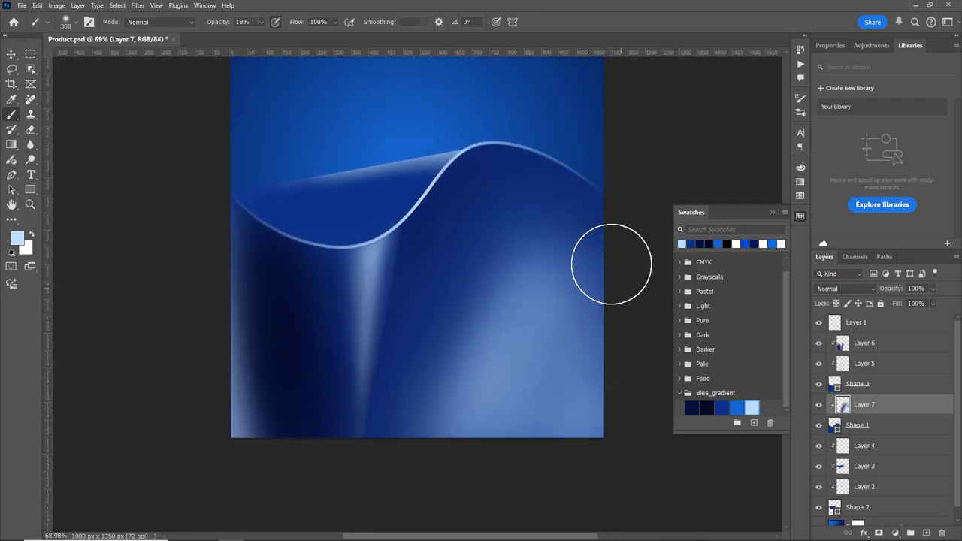
pyautogui.moveTo(610, 263); pyautogui.dragTo(426, 372)
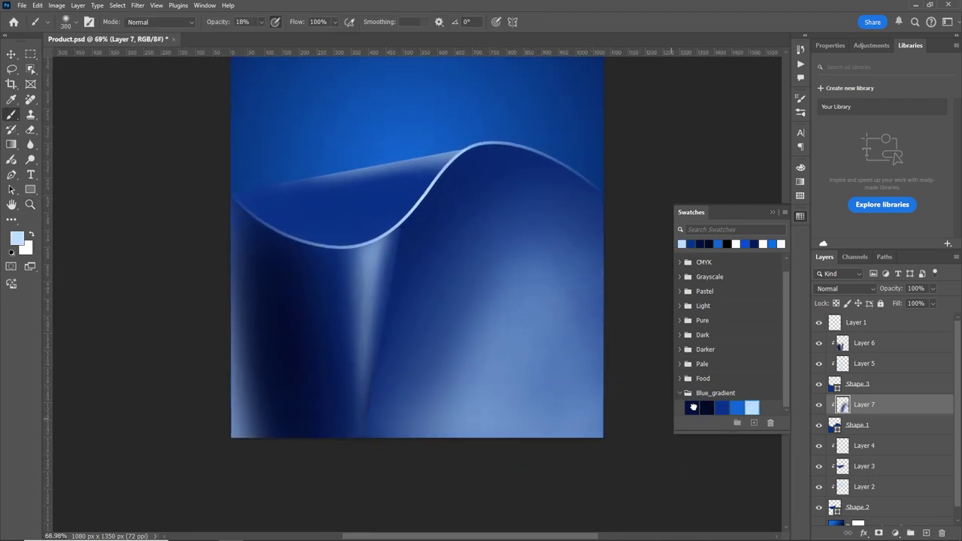
pyautogui.click(692, 408)
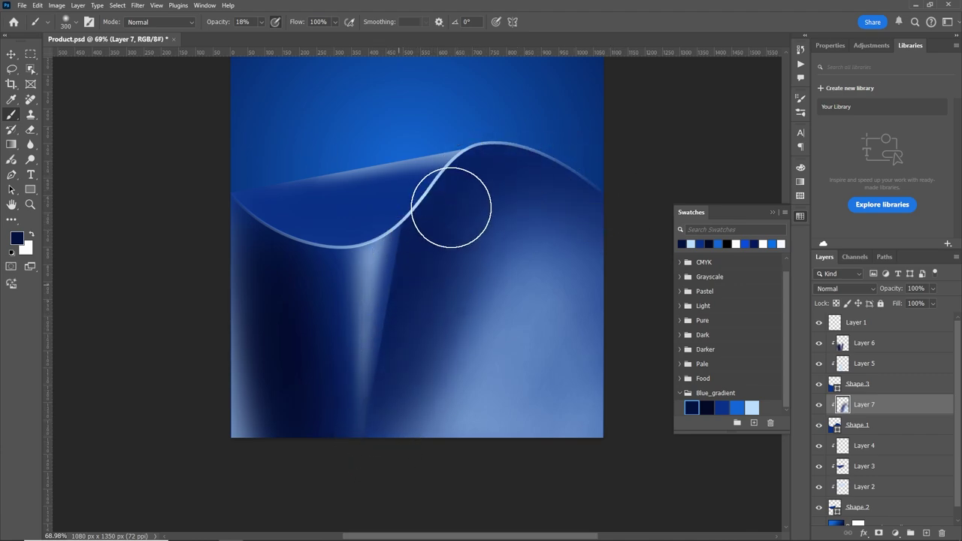
# Set Layer 7's opacity to 50% to soften its light-blue glow
pyautogui.press('z')
pyautogui.scroll(-5, 487, 286)
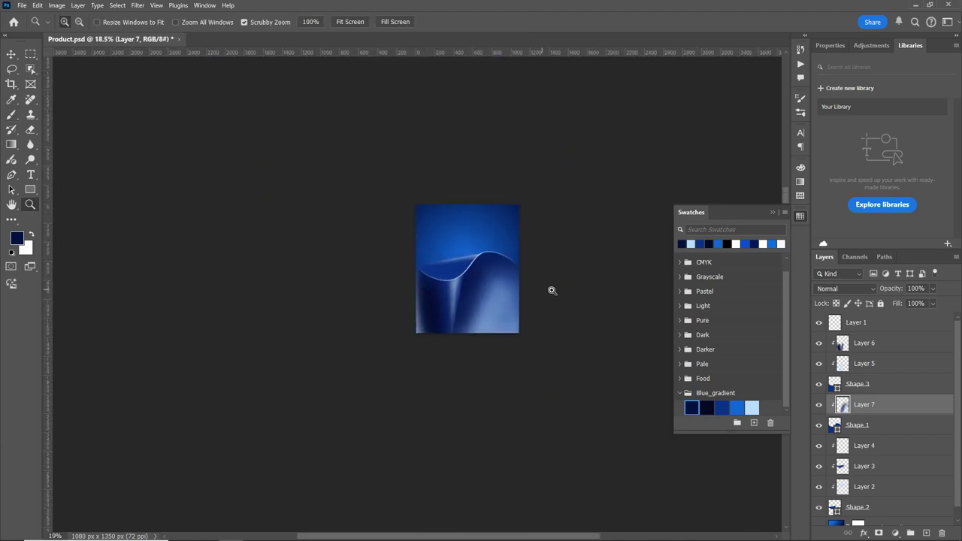
pyautogui.scroll(3, 553, 291)
pyautogui.scroll(2, 533, 297)
pyautogui.press('b')
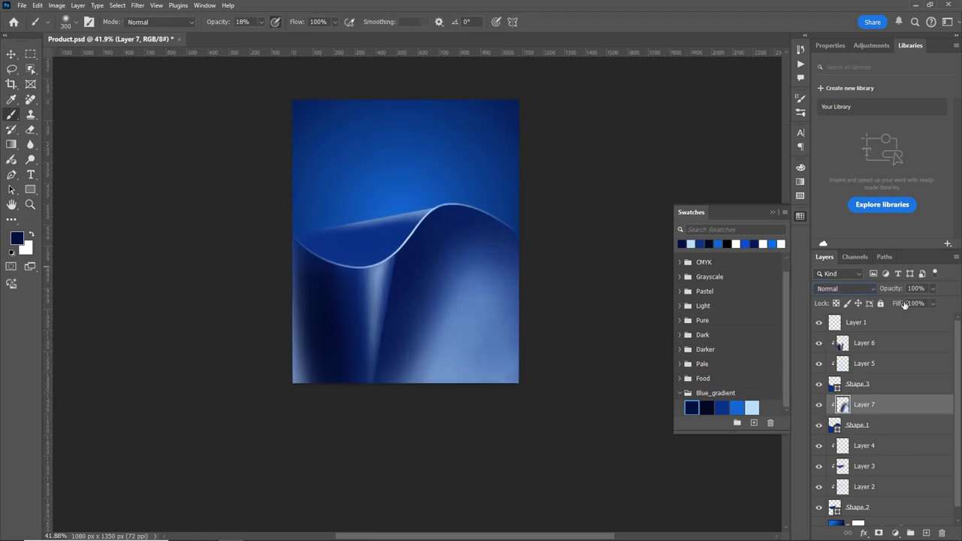
pyautogui.moveTo(870, 288); pyautogui.dragTo(877, 288)
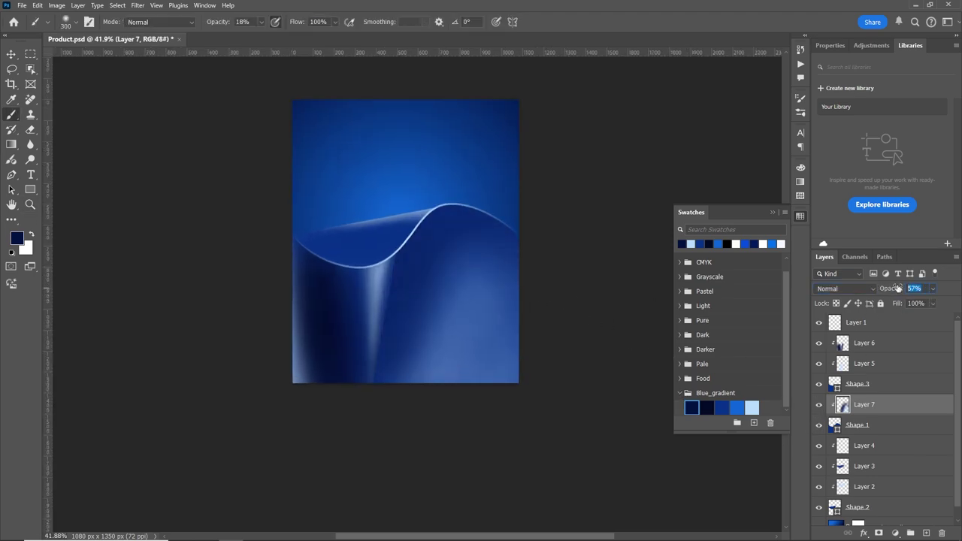
pyautogui.write('50')
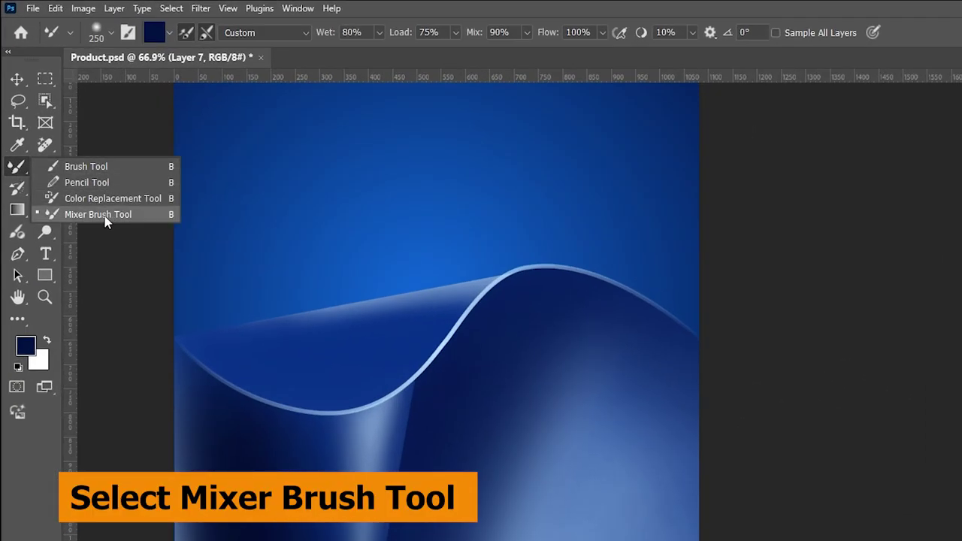
# Blend Layer 7's blues with the Mixer Brush and lower the layer's opacity to about 65%
pyautogui.click(105, 216)
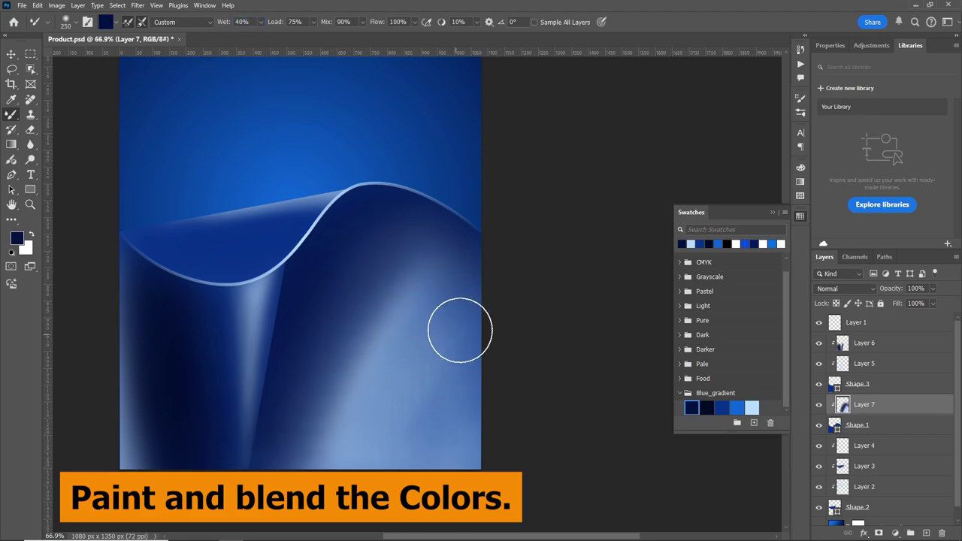
pyautogui.moveTo(899, 285); pyautogui.dragTo(889, 285)
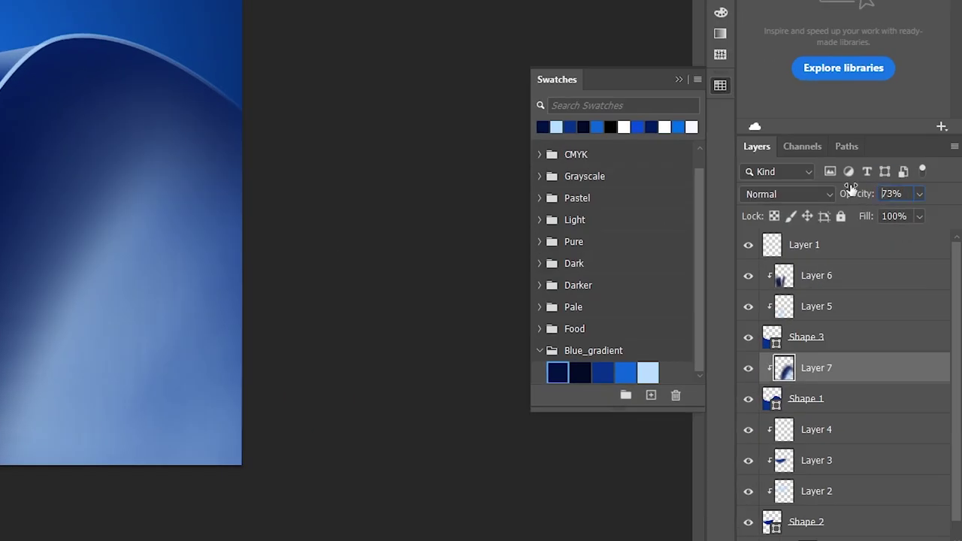
pyautogui.moveTo(852, 190); pyautogui.dragTo(847, 188)
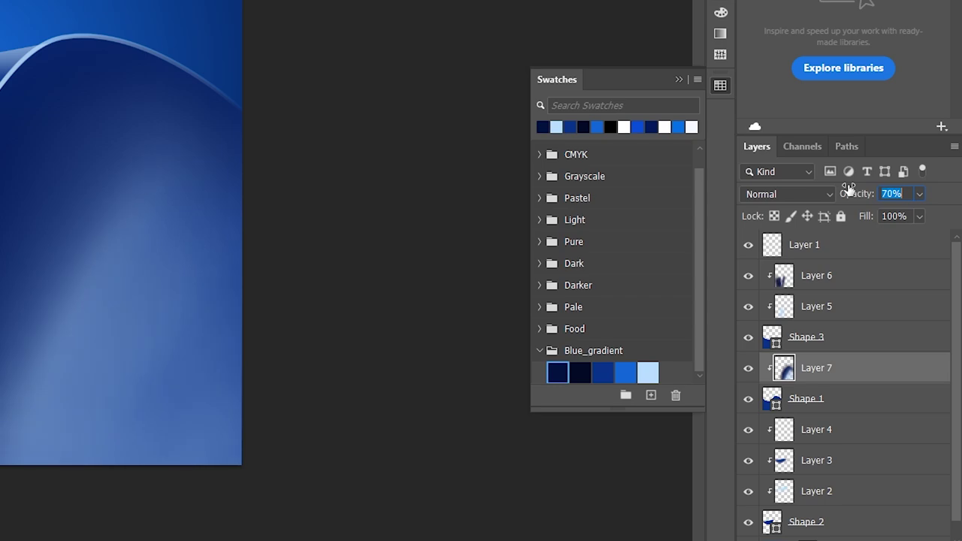
pyautogui.click(749, 370)
pyautogui.click(749, 370)
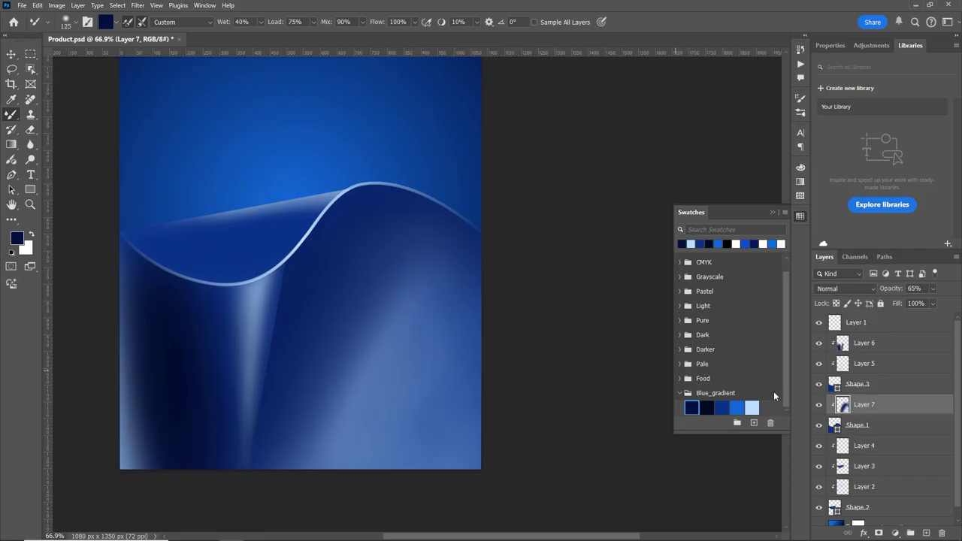
pyautogui.click(752, 408)
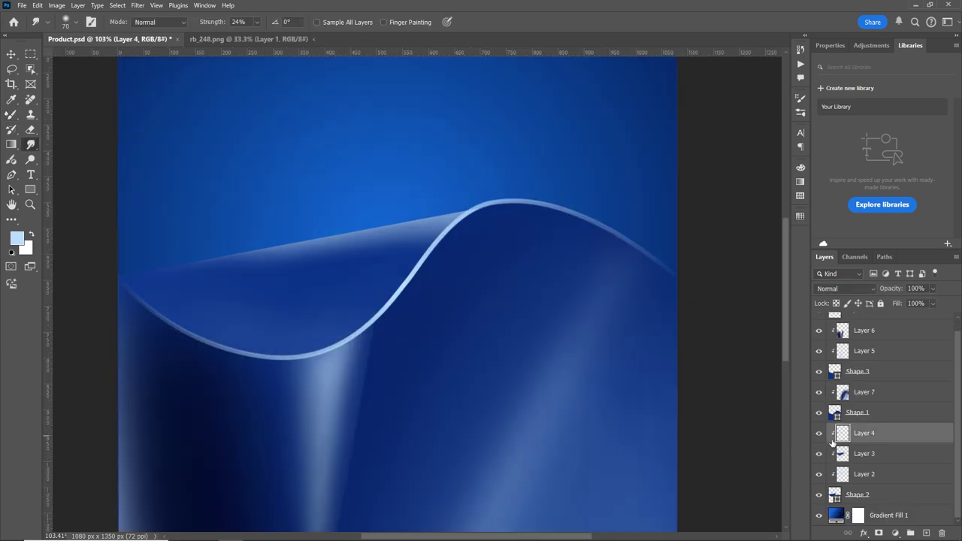
# Paint faint light-blue brush highlights on Layer 4 along the wave's top edge and lower curve
pyautogui.rightClick(11, 114)
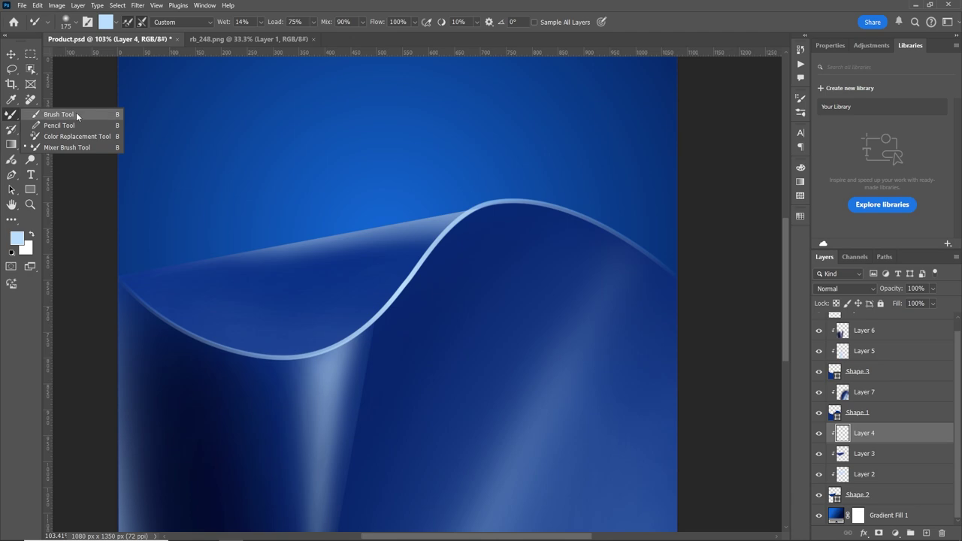
pyautogui.click(64, 115)
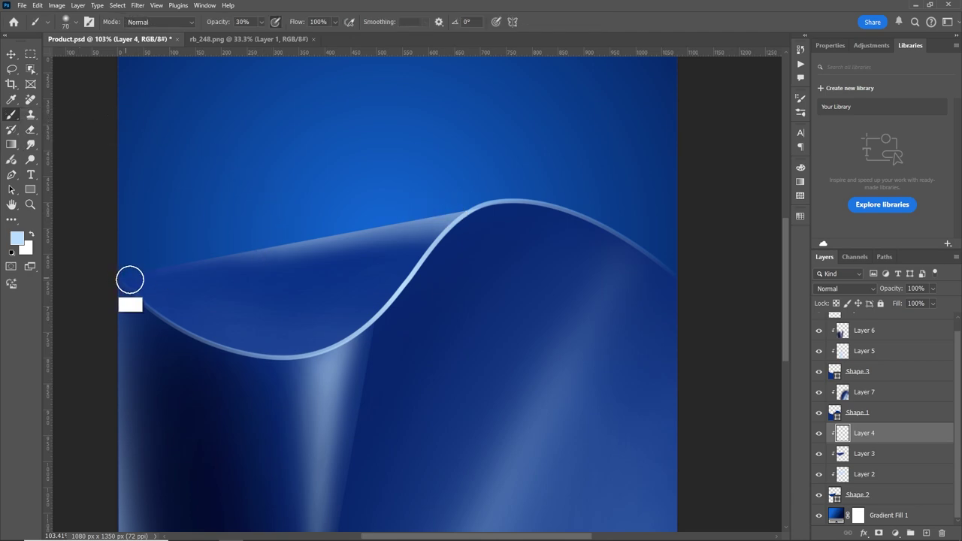
pyautogui.moveTo(129, 279); pyautogui.dragTo(363, 241)
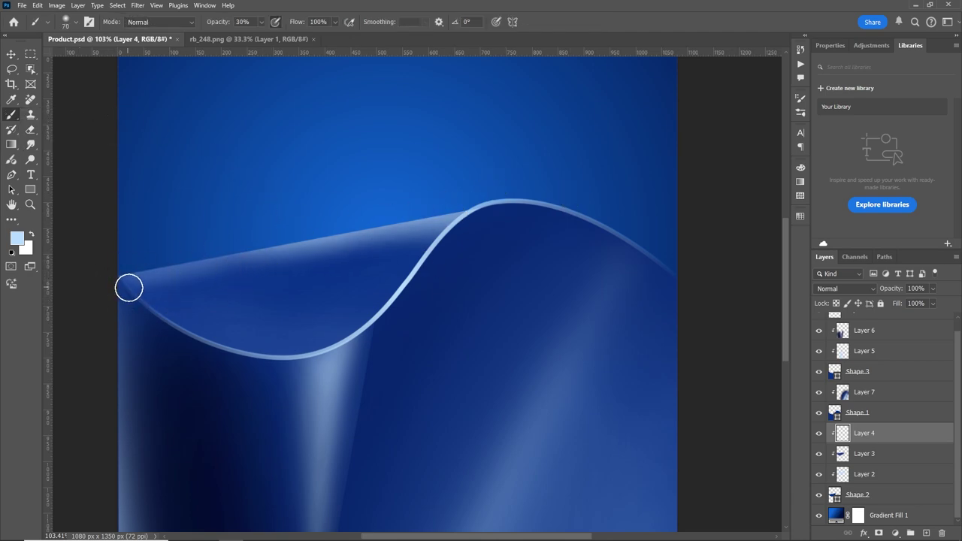
pyautogui.hotkey('ctrl', 'z')
pyautogui.hotkey('ctrl', 'shift', 'z')
pyautogui.moveTo(121, 294); pyautogui.dragTo(340, 341)
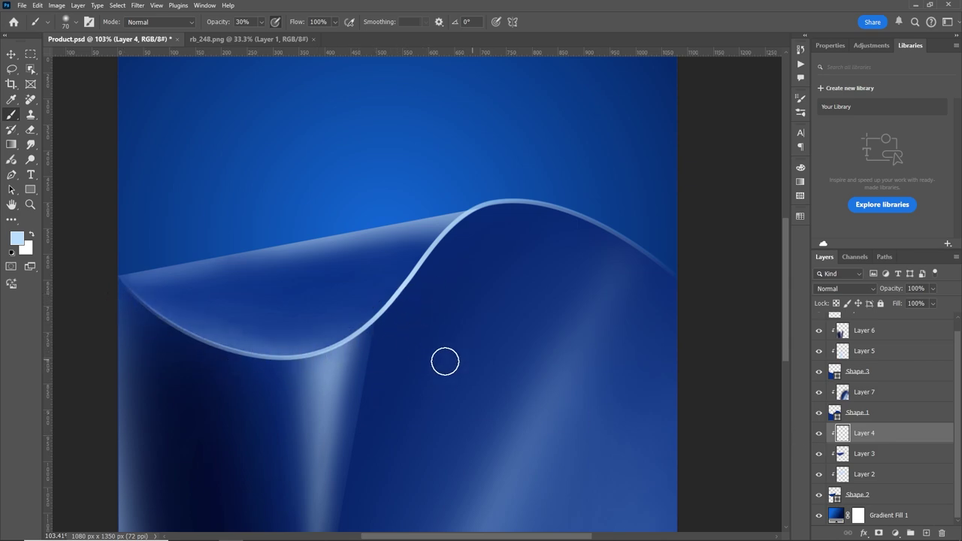
pyautogui.hotkey('ctrl', 'z')
pyautogui.hotkey('ctrl', 'shift', 'z')
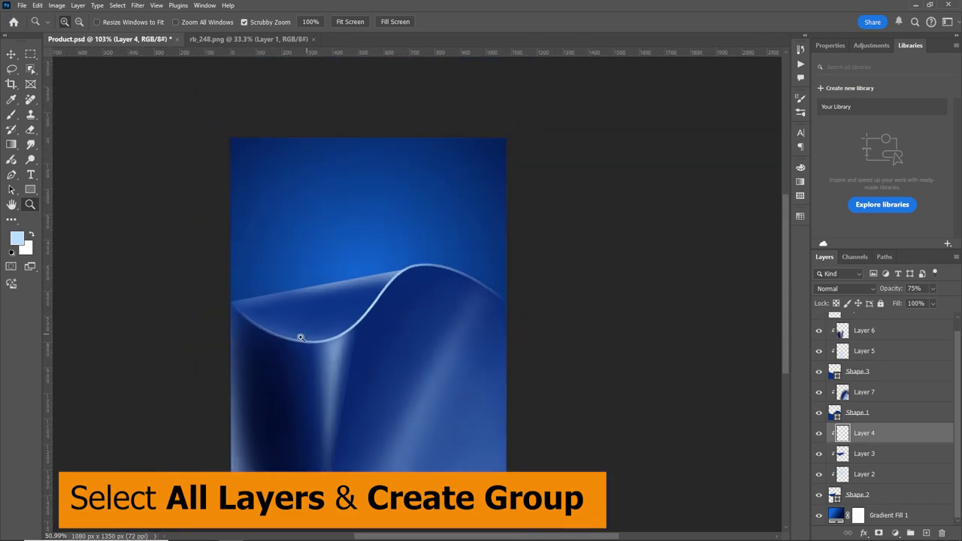
# Select Layer 1 through Shape 2 and group them with Ctrl+G into Group 1
pyautogui.scroll(-1, 899, 451)
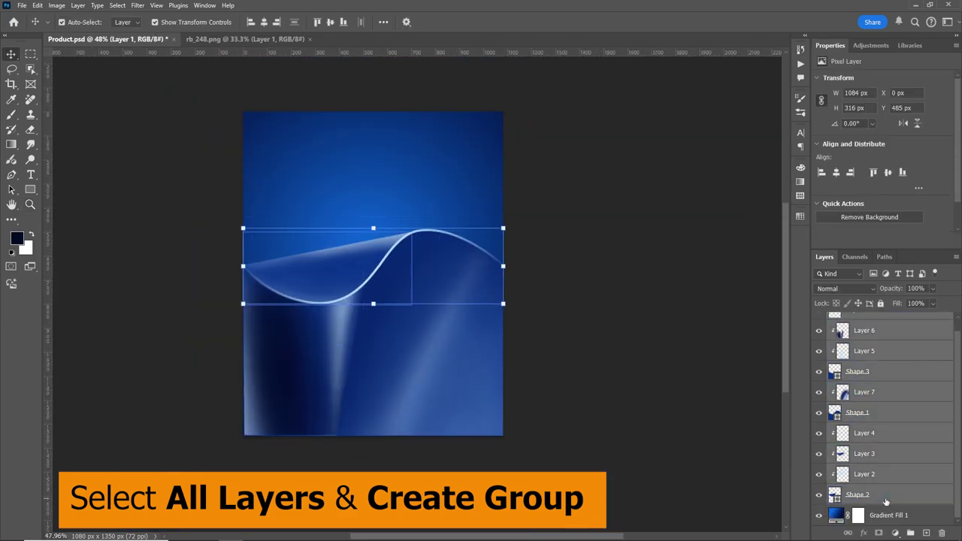
pyautogui.keyDown('shift'); pyautogui.click(886, 499); pyautogui.keyUp('shift')
pyautogui.hotkey('ctrl', 'g')
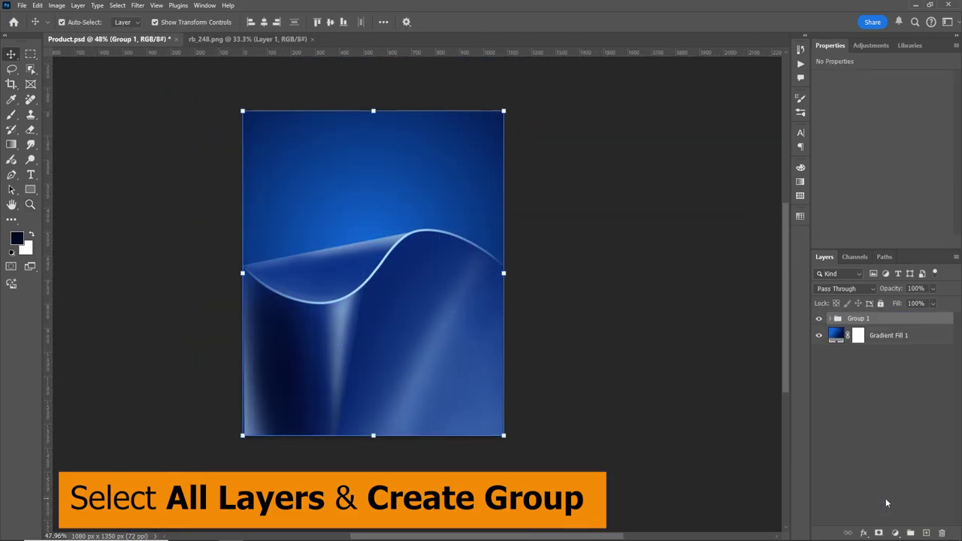
pyautogui.click(880, 391)
pyautogui.click(875, 320)
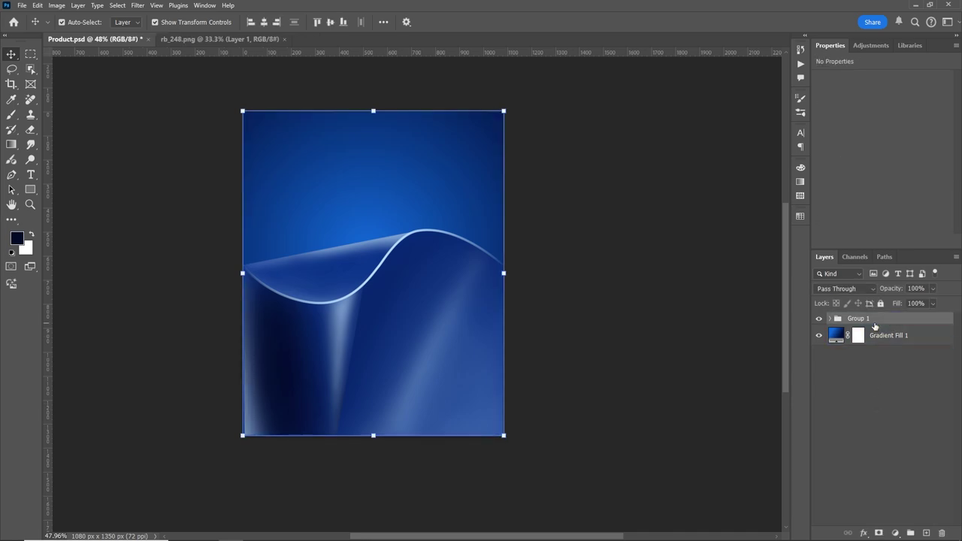
# Bring the bottle from rb_248.png into Product.psd as Layer 8, scaled to about 85%
pyautogui.click(203, 41)
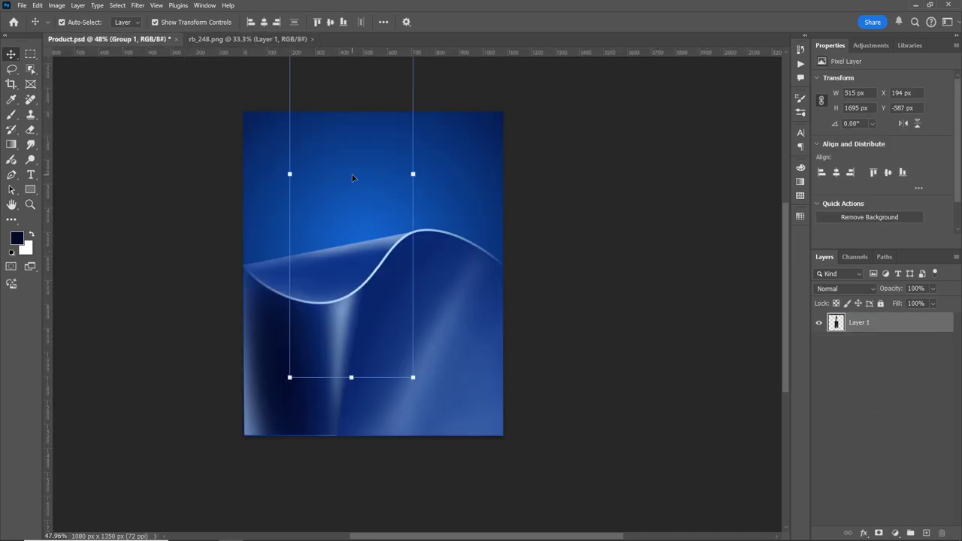
pyautogui.moveTo(126, 39)
pyautogui.mouseDown()
pyautogui.moveTo(319, 193)
pyautogui.moveTo(323, 174)
pyautogui.moveTo(350, 175)
pyautogui.mouseUp()
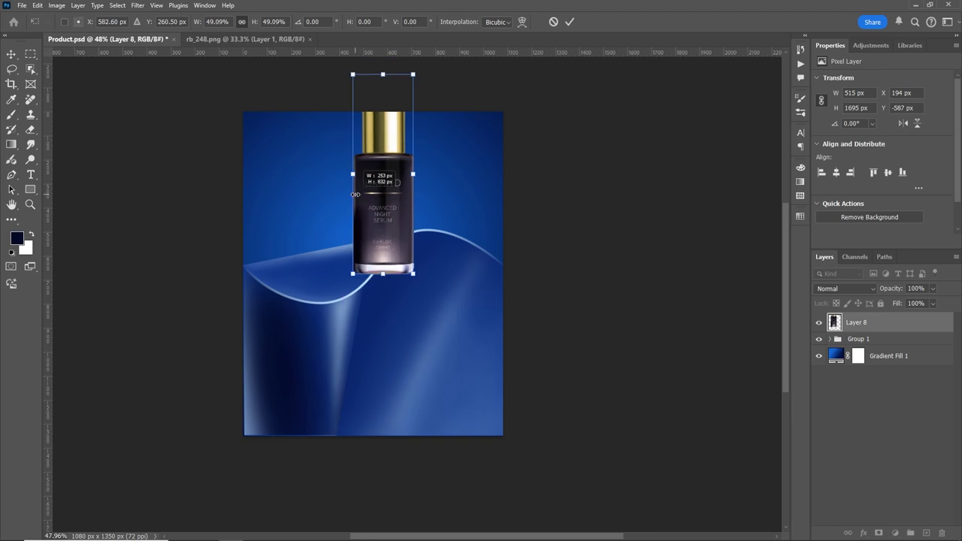
pyautogui.moveTo(372, 212)
pyautogui.mouseDown()
pyautogui.moveTo(358, 239)
pyautogui.moveTo(363, 263)
pyautogui.mouseUp()
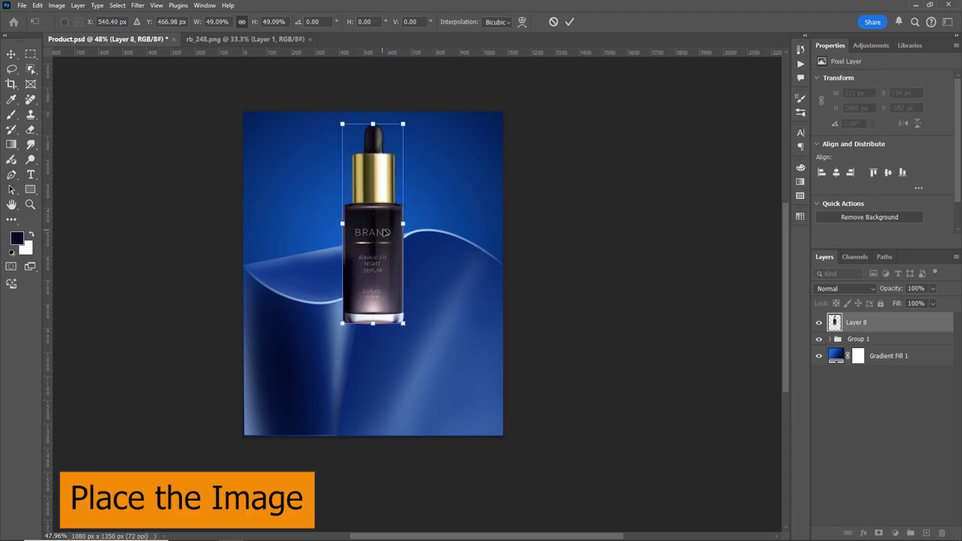
pyautogui.moveTo(404, 223); pyautogui.dragTo(395, 226)
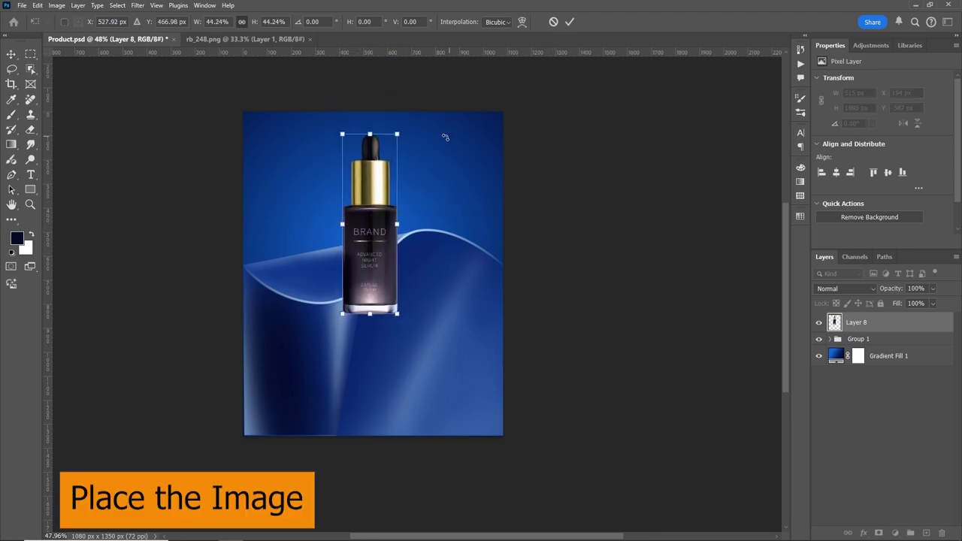
pyautogui.click(570, 25)
# Nudge the Group 1 wave artwork down two steps with the arrow key
pyautogui.click(859, 340)
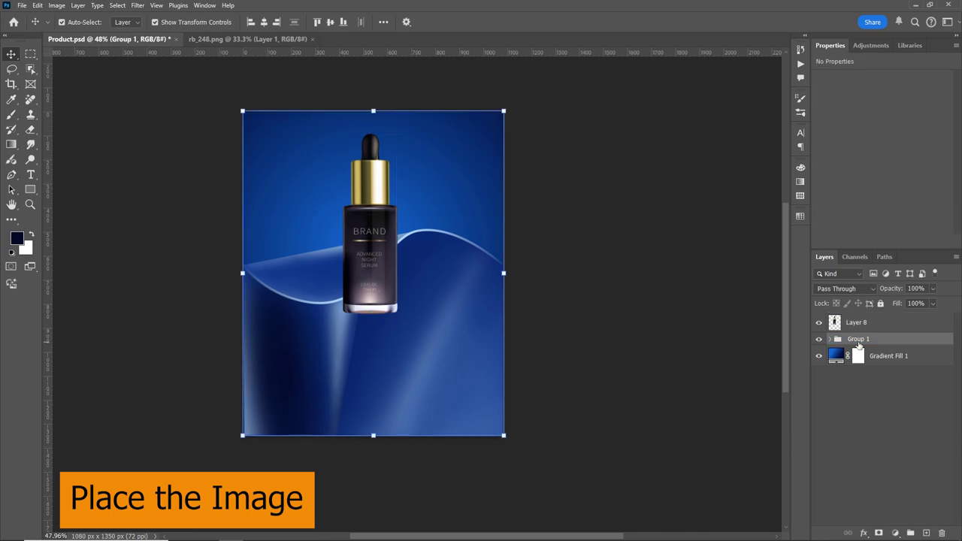
pyautogui.press('Down')
pyautogui.press('Down')
pyautogui.press('Down')
pyautogui.press('Down')
pyautogui.press('Down')
pyautogui.press('Down')
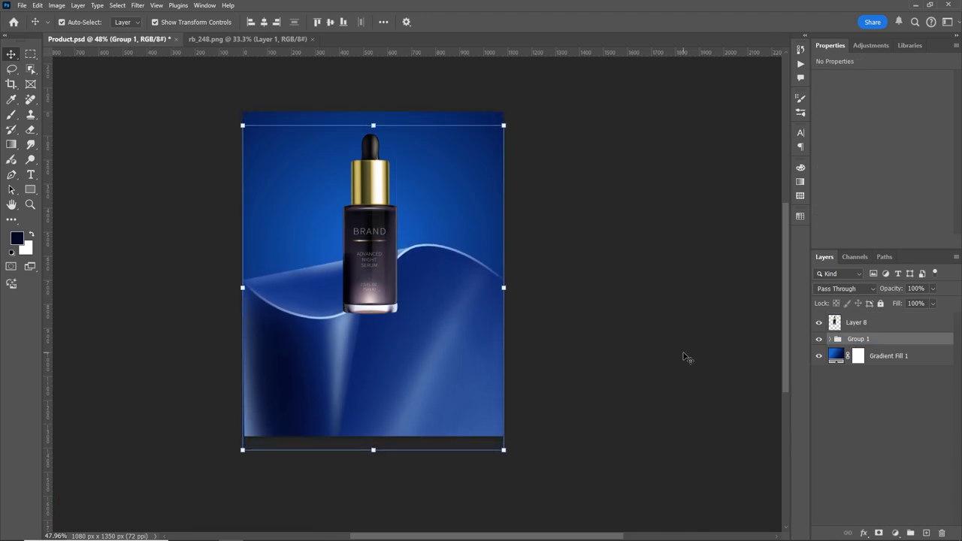
pyautogui.press('Down')
pyautogui.press('Down')
pyautogui.press('Down')
pyautogui.press('Down')
pyautogui.press('Down')
pyautogui.press('Down')
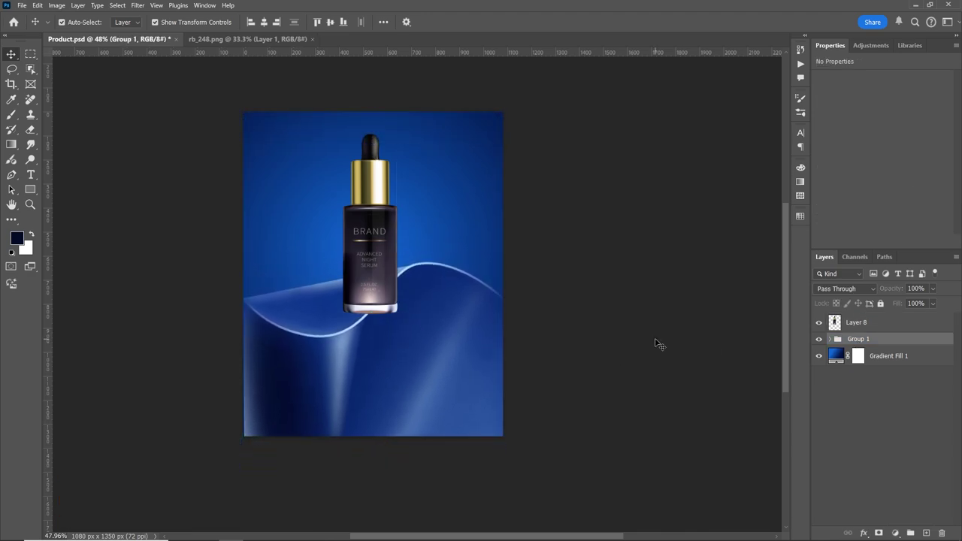
# Tilt the bottle about 12° and set it on the wave crest
pyautogui.click(395, 245)
pyautogui.moveTo(393, 165)
pyautogui.mouseDown()
pyautogui.moveTo(377, 137)
pyautogui.moveTo(400, 168)
pyautogui.moveTo(369, 188)
pyautogui.moveTo(367, 216)
pyautogui.mouseUp()
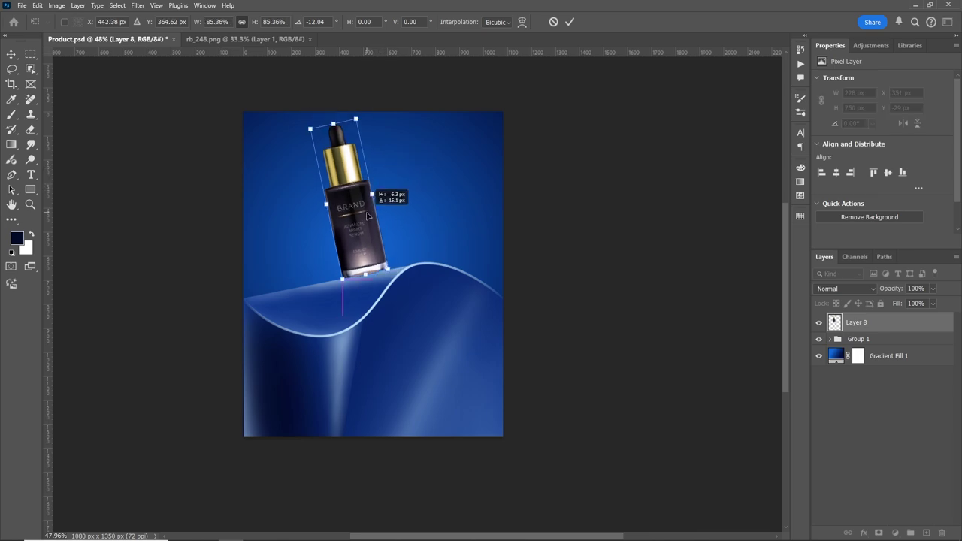
pyautogui.click(570, 22)
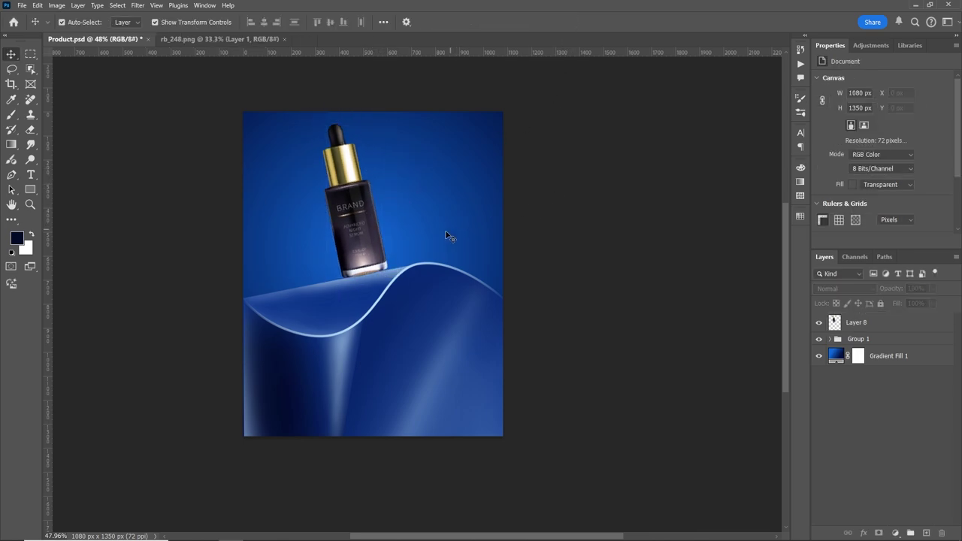
pyautogui.scroll(4, 378, 232)
pyautogui.scroll(3, 378, 237)
pyautogui.click(381, 261)
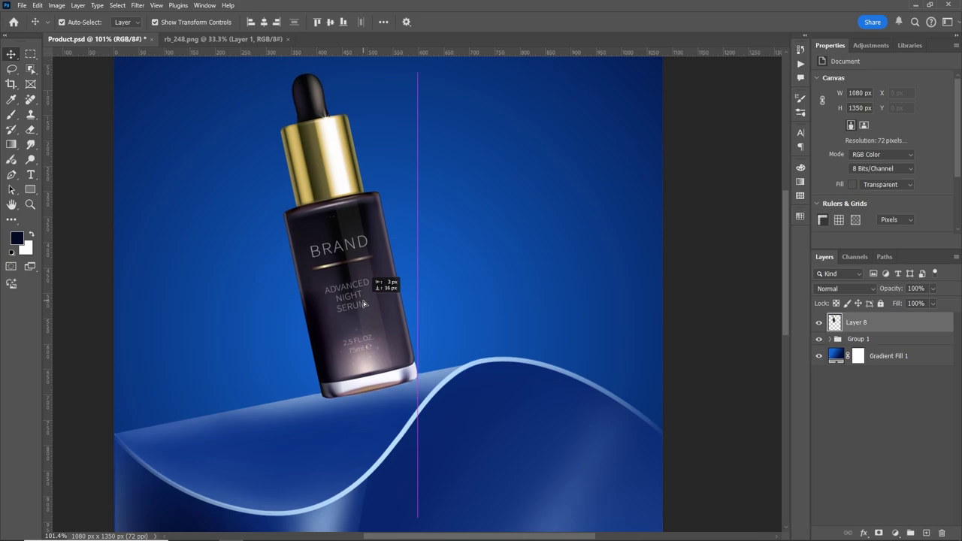
pyautogui.click(715, 208)
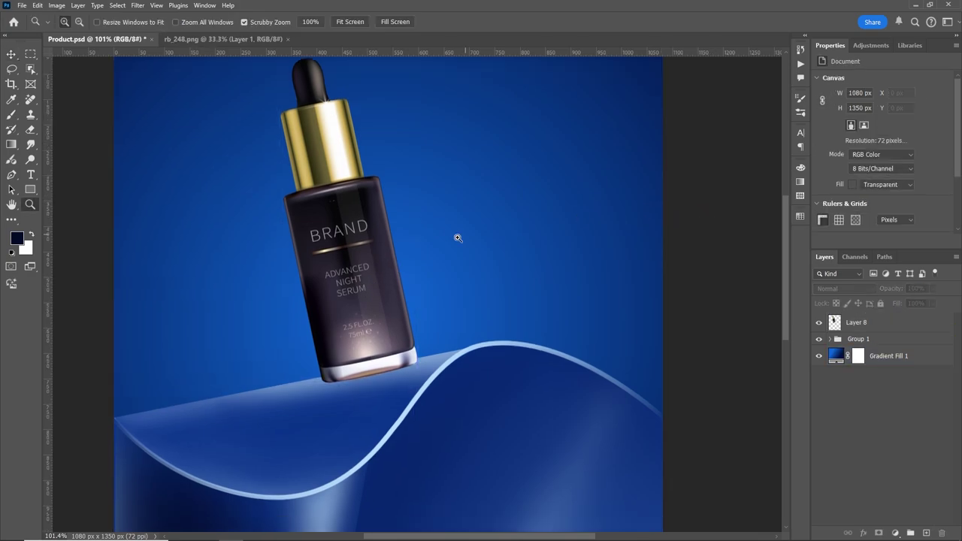
pyautogui.scroll(-5, 457, 236)
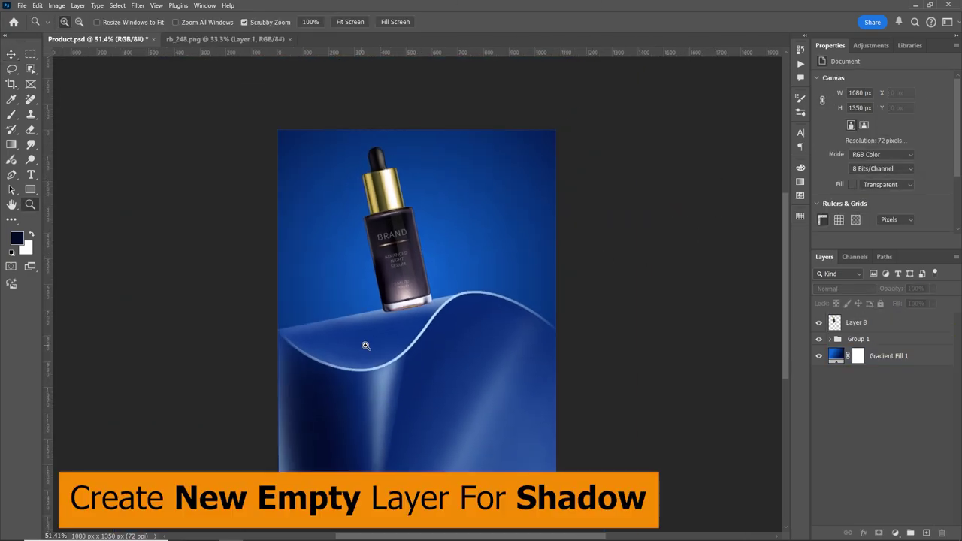
# Add a new empty layer above the bottle and name it shadow
pyautogui.scroll(2, 383, 406)
pyautogui.click(907, 325)
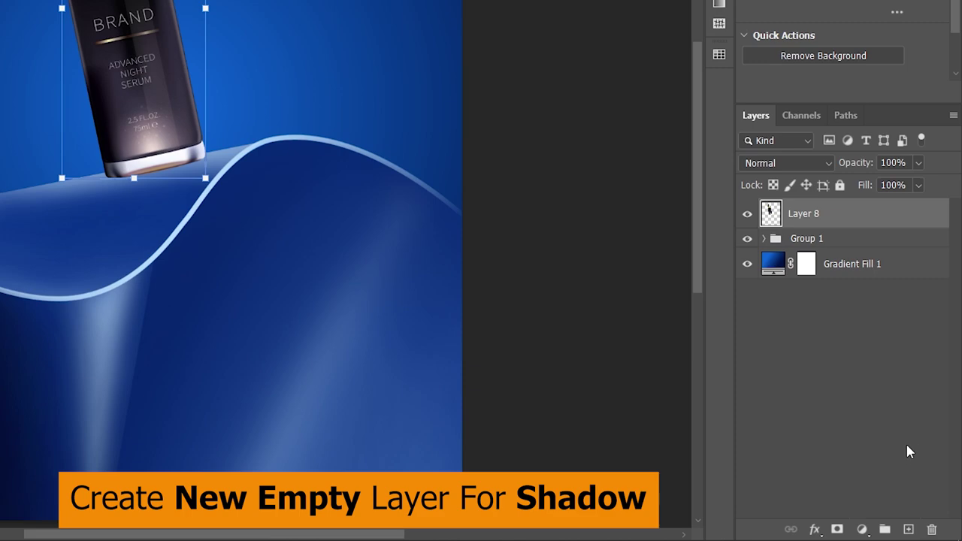
pyautogui.click(908, 530)
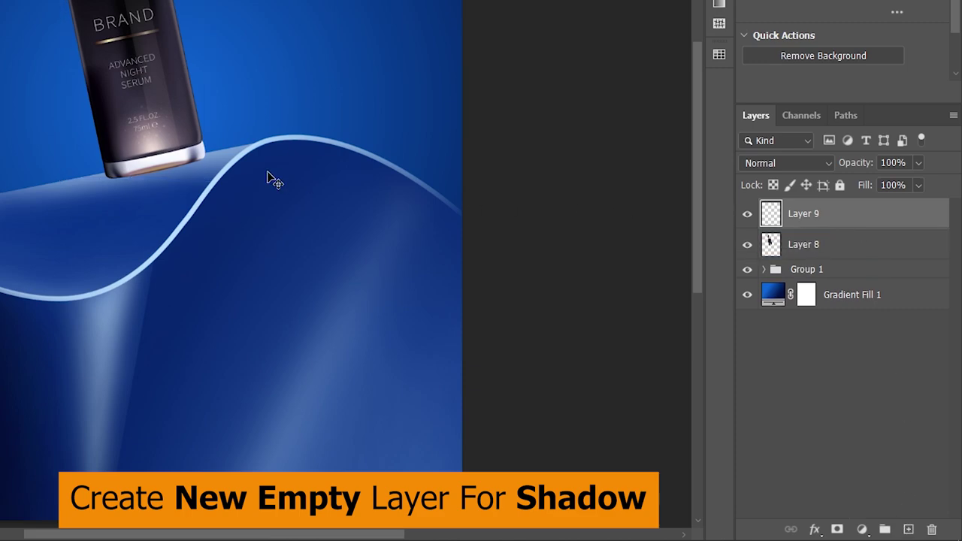
pyautogui.doubleClick(803, 215)
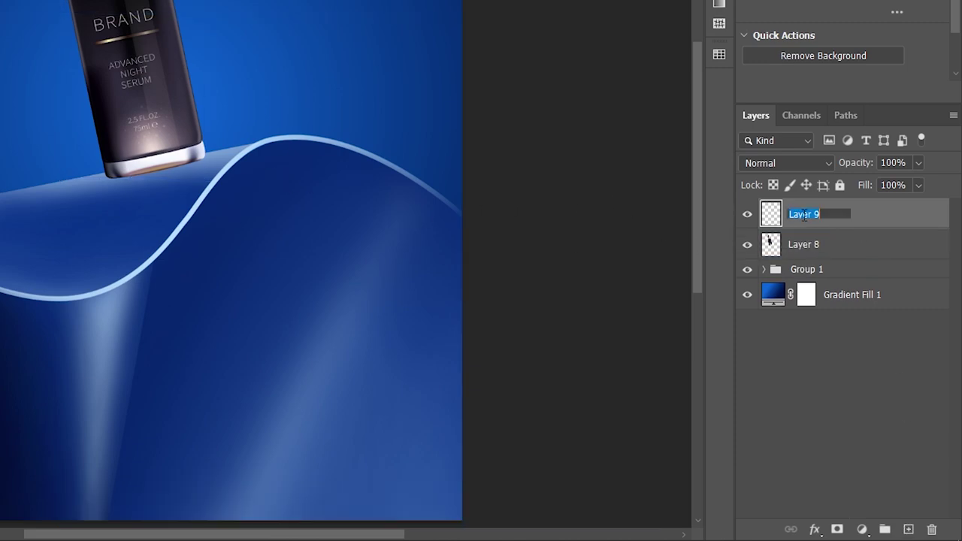
pyautogui.write('shadow')
pyautogui.press('Return')
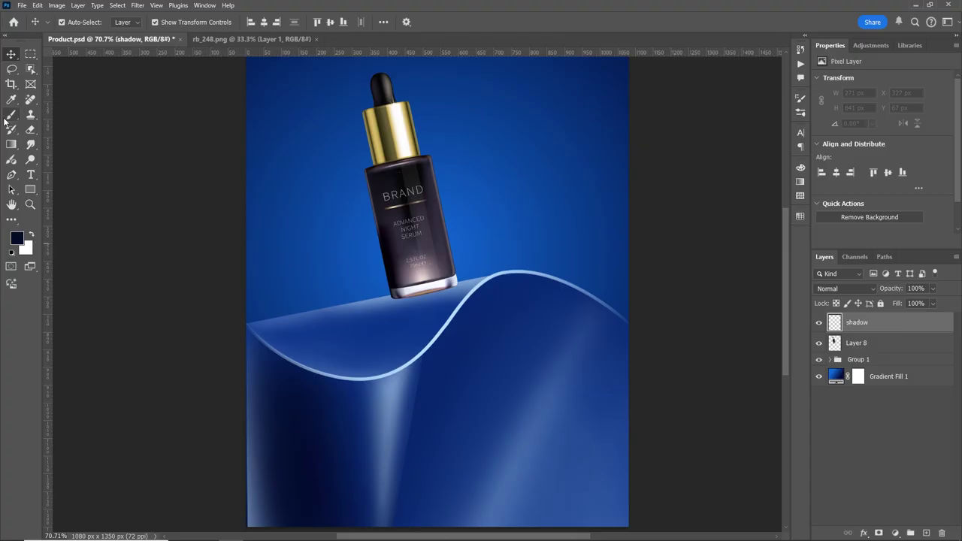
# Paint a dark shadow under the bottle base with a flattened 400 px soft brush, placed below Layer 8
pyautogui.click(7, 117)
pyautogui.rightClick(11, 161)
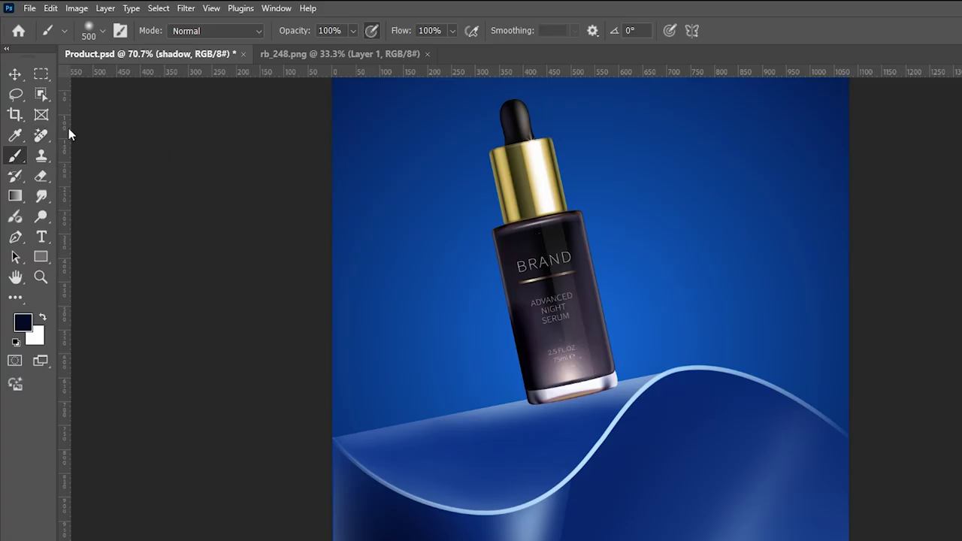
pyautogui.click(103, 33)
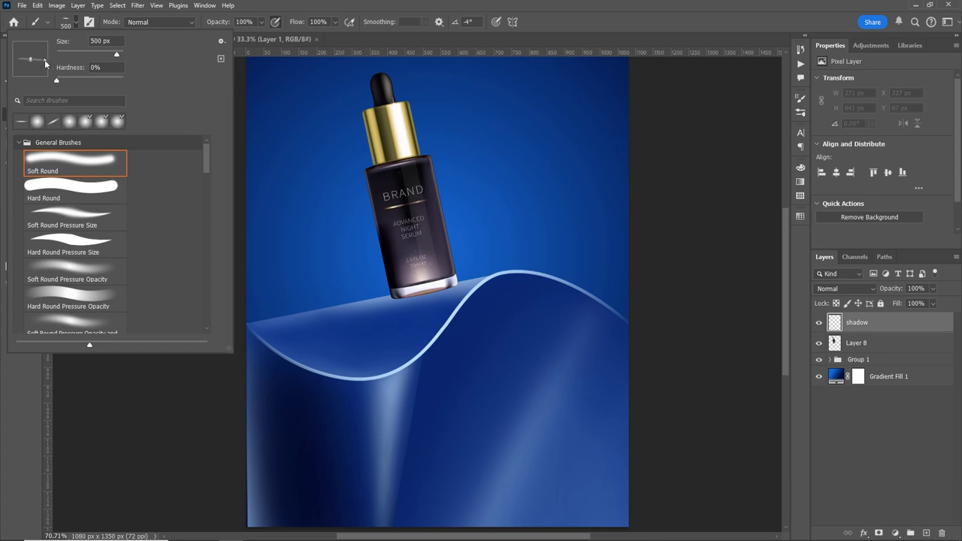
pyautogui.moveTo(46, 59); pyautogui.dragTo(368, 4)
pyautogui.press('Return')
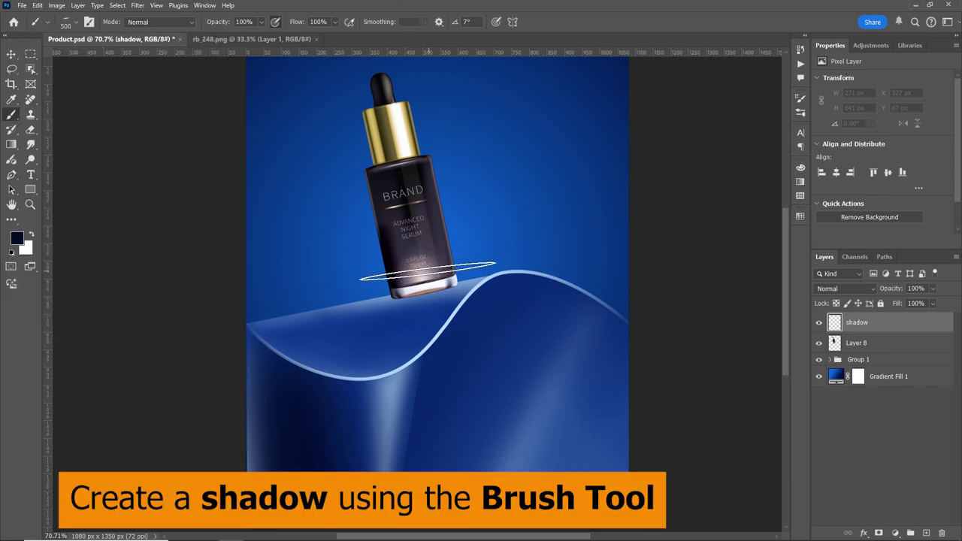
pyautogui.press('[')
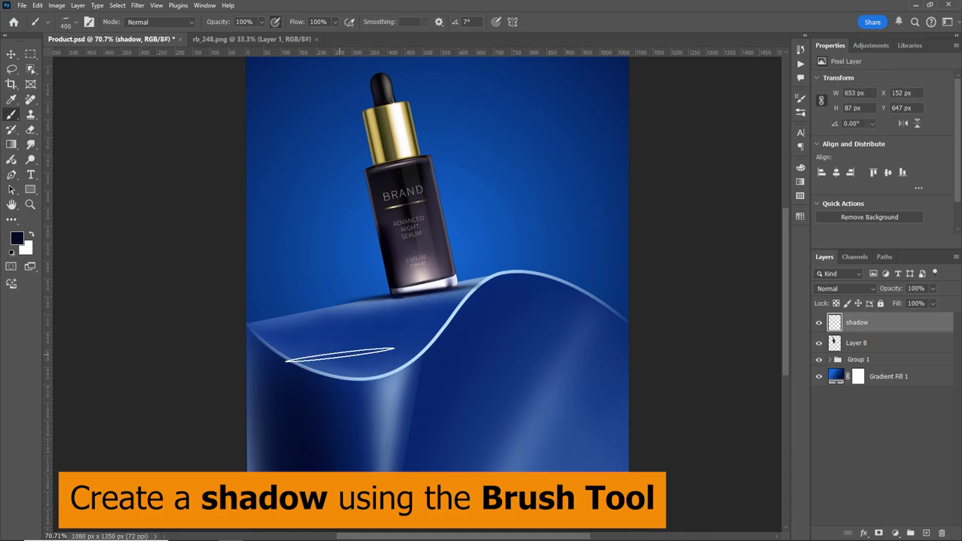
pyautogui.click(417, 296)
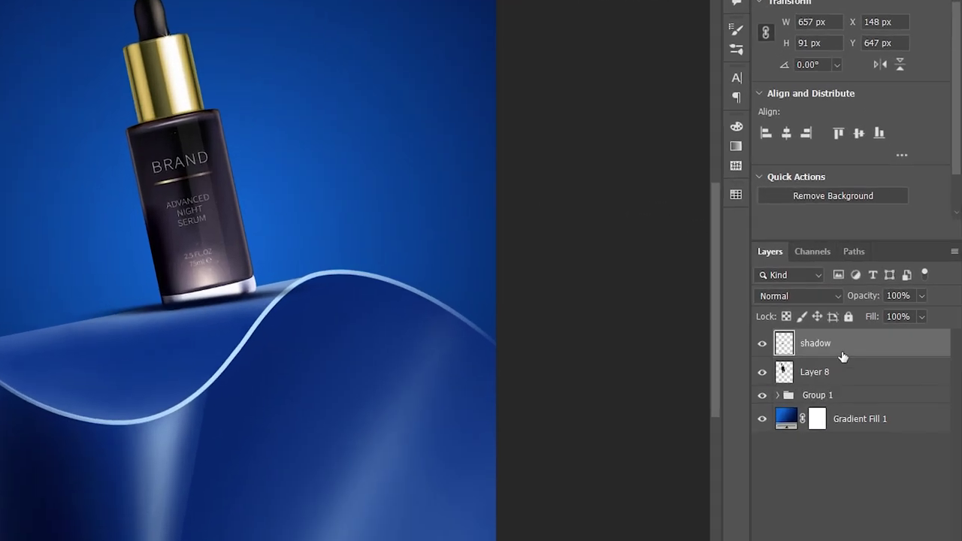
pyautogui.moveTo(842, 355); pyautogui.dragTo(850, 381)
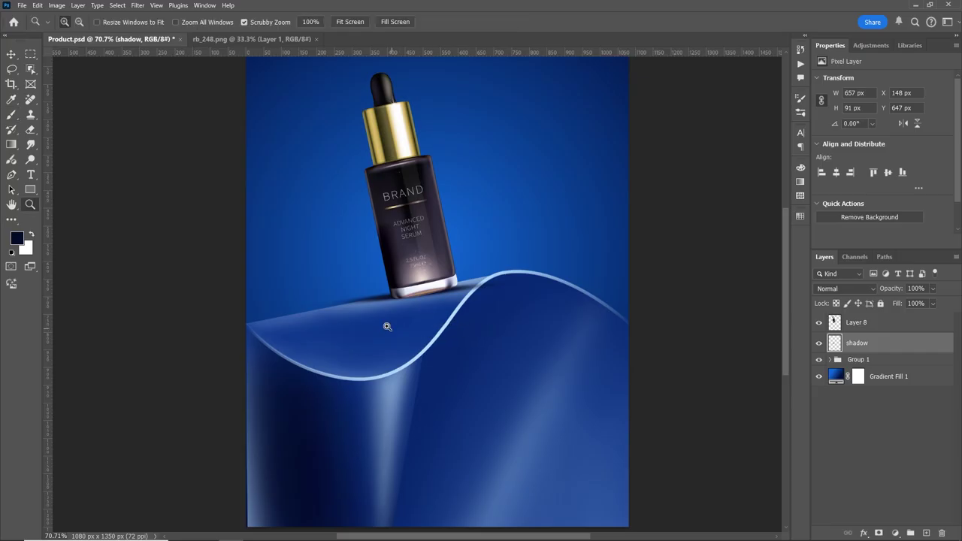
# Rotate the shadow to follow the wave's slope and shift it into place
pyautogui.scroll(3, 382, 322)
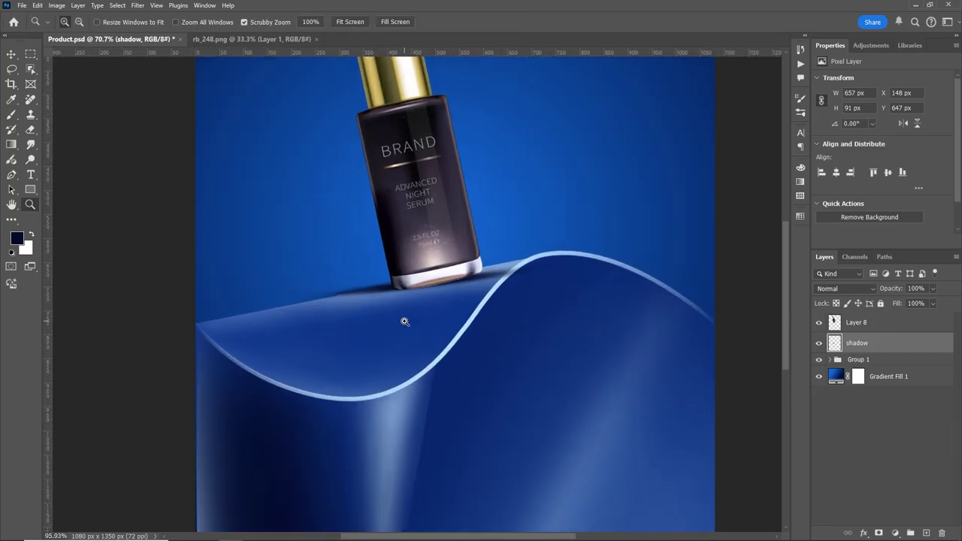
pyautogui.hotkey('ctrl', 't')
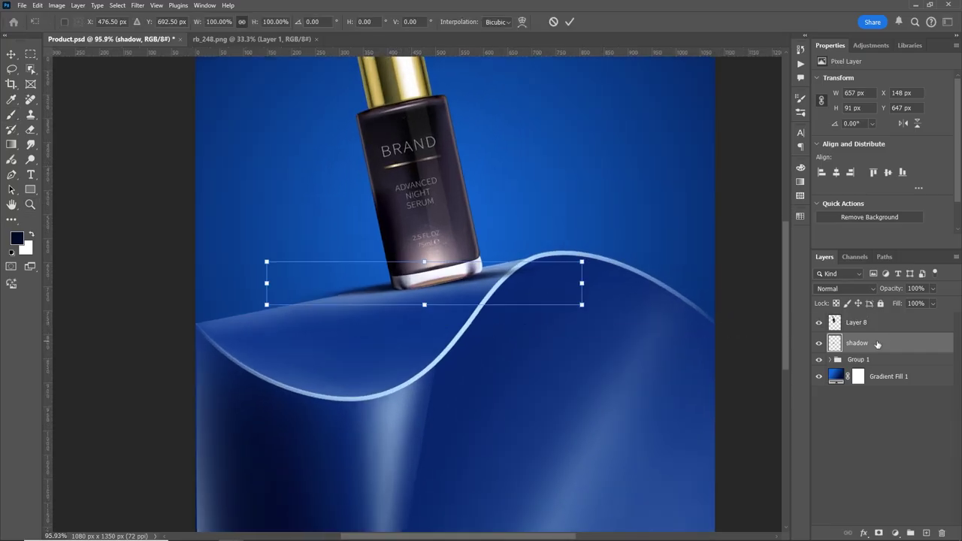
pyautogui.moveTo(602, 261); pyautogui.dragTo(603, 240)
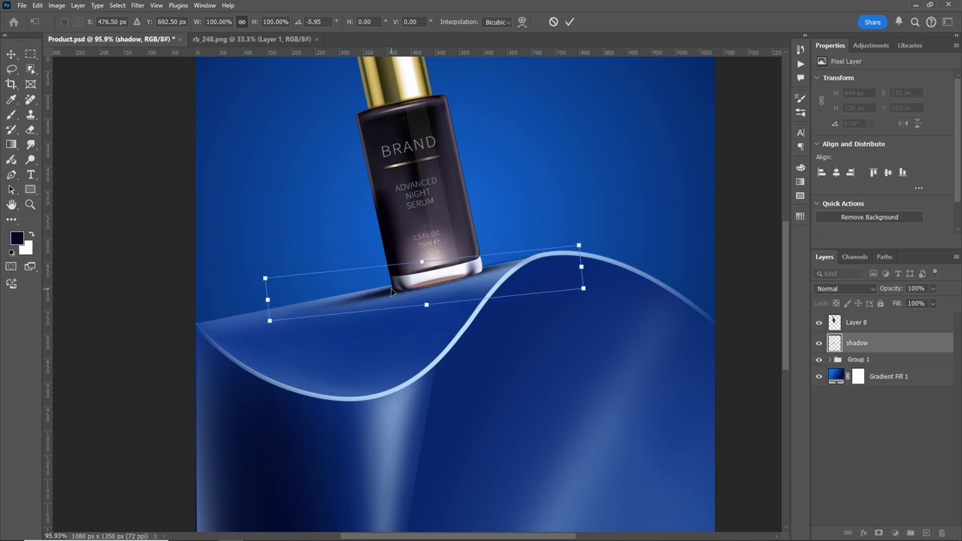
pyautogui.moveTo(392, 293)
pyautogui.mouseDown()
pyautogui.moveTo(394, 283)
pyautogui.moveTo(429, 305)
pyautogui.mouseUp()
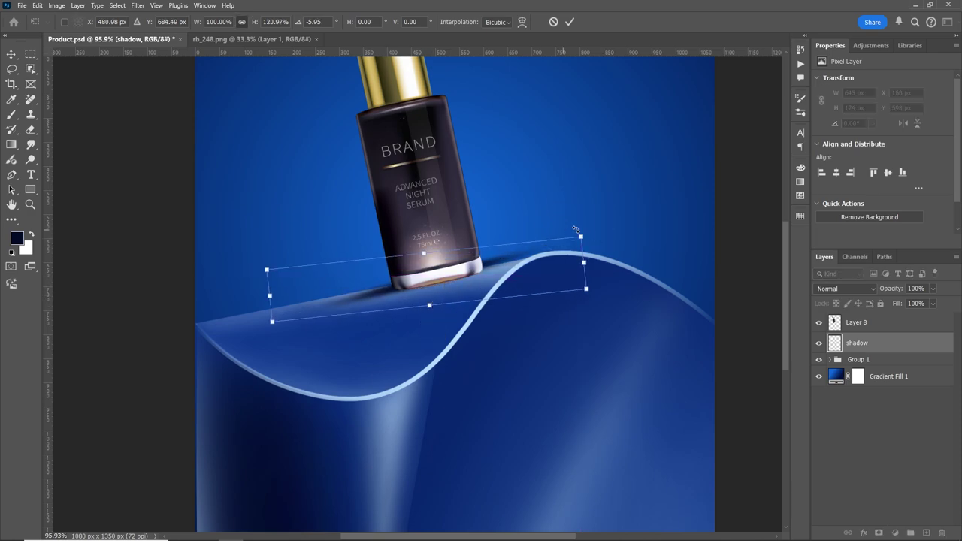
pyautogui.moveTo(589, 233); pyautogui.dragTo(590, 239)
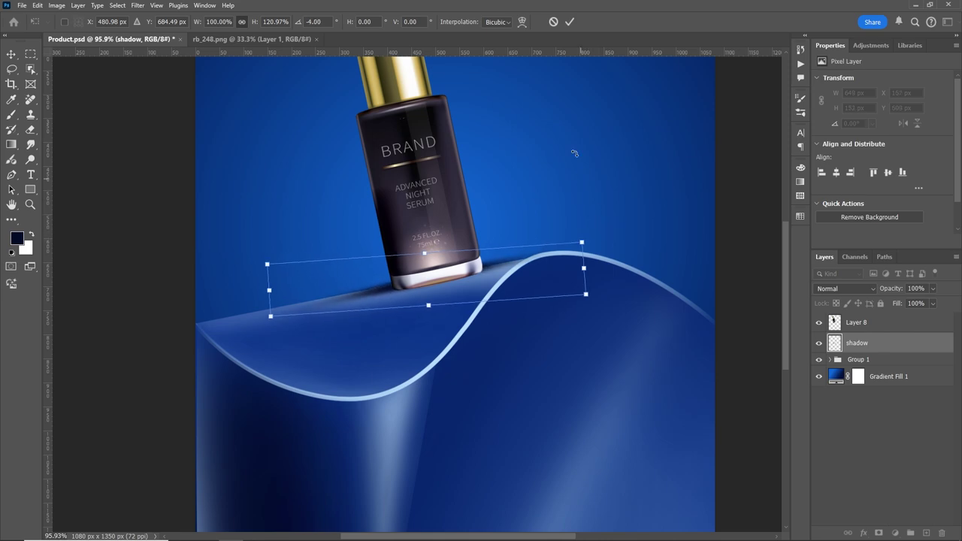
pyautogui.click(570, 23)
# Move the shadow down under the bottle, level it and narrow it from the right
pyautogui.moveTo(485, 236); pyautogui.dragTo(510, 228)
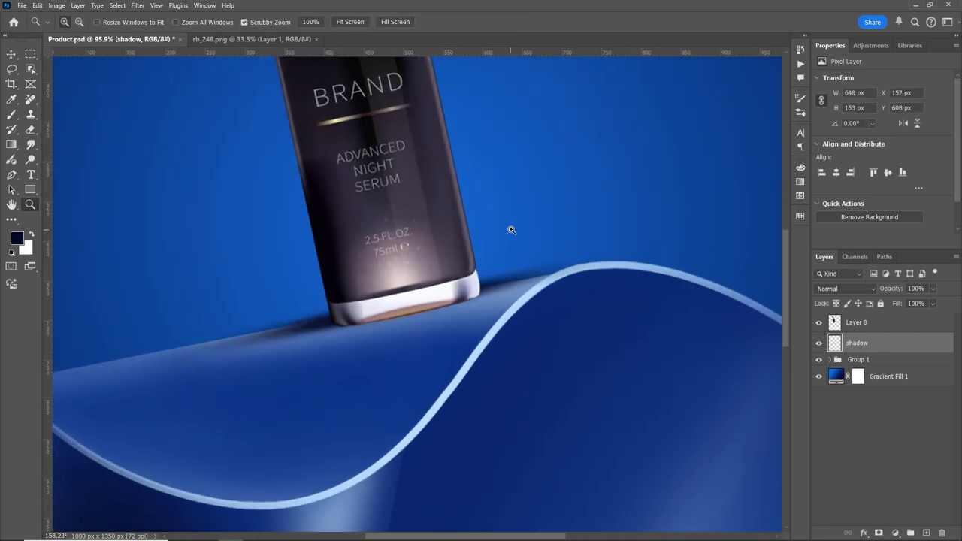
pyautogui.press('b')
pyautogui.hotkey('ctrl', 't')
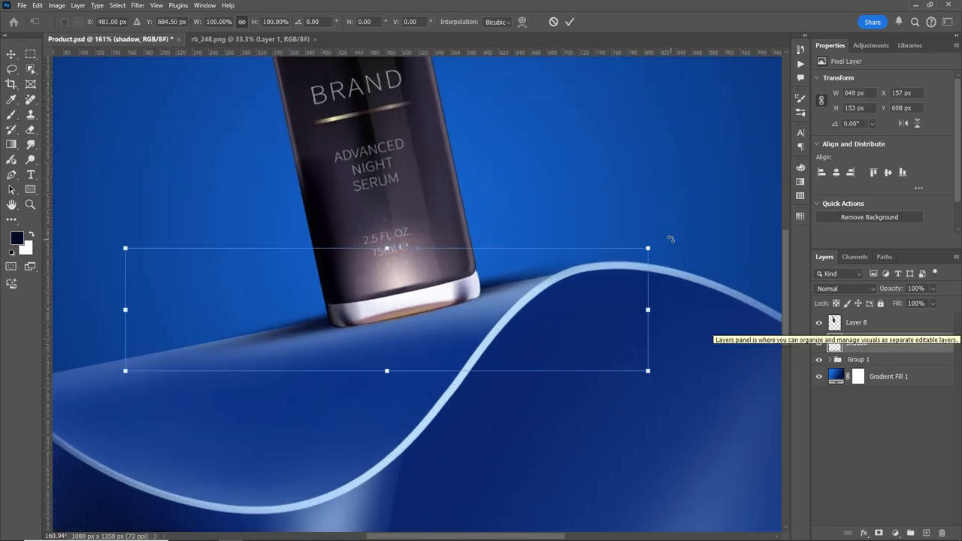
pyautogui.moveTo(670, 241); pyautogui.dragTo(677, 246)
pyautogui.moveTo(329, 332); pyautogui.dragTo(335, 339)
pyautogui.moveTo(660, 265); pyautogui.dragTo(664, 255)
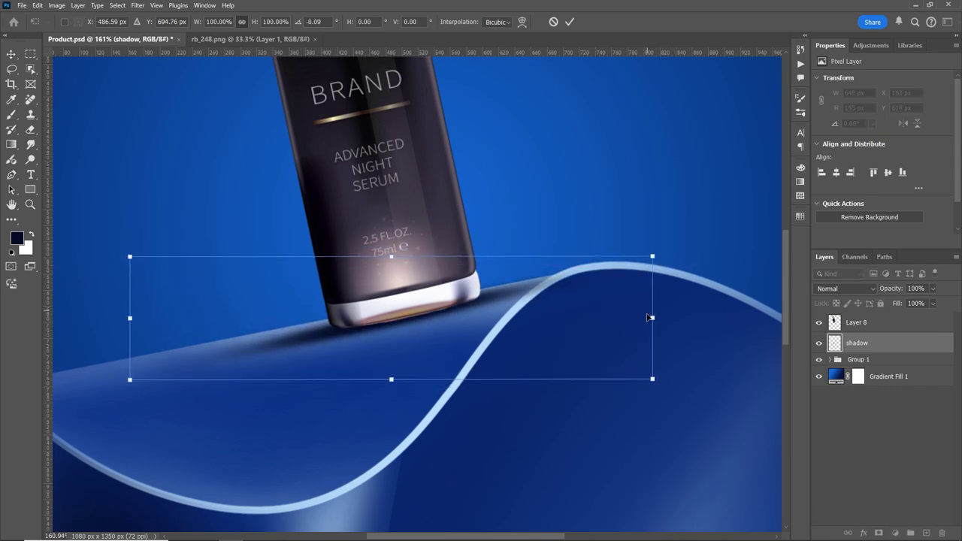
pyautogui.moveTo(650, 317); pyautogui.dragTo(612, 318)
pyautogui.moveTo(646, 252); pyautogui.dragTo(645, 242)
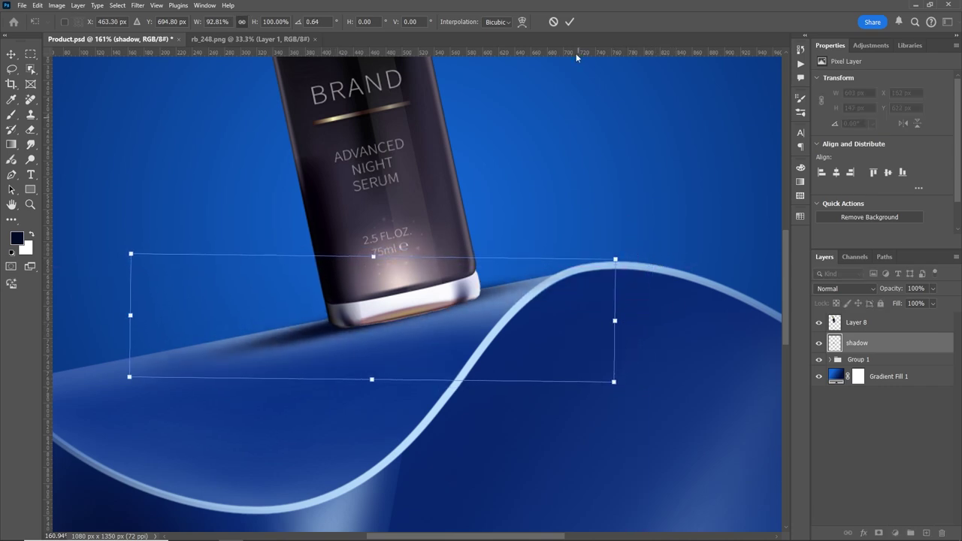
pyautogui.press('Return')
# Stretch the shadow wider to the left and nudge it down slightly
pyautogui.click(888, 415)
pyautogui.press('z')
pyautogui.hotkey('ctrl', '0')
pyautogui.moveTo(324, 318); pyautogui.dragTo(336, 318)
pyautogui.click(857, 343)
pyautogui.hotkey('ctrl', 't')
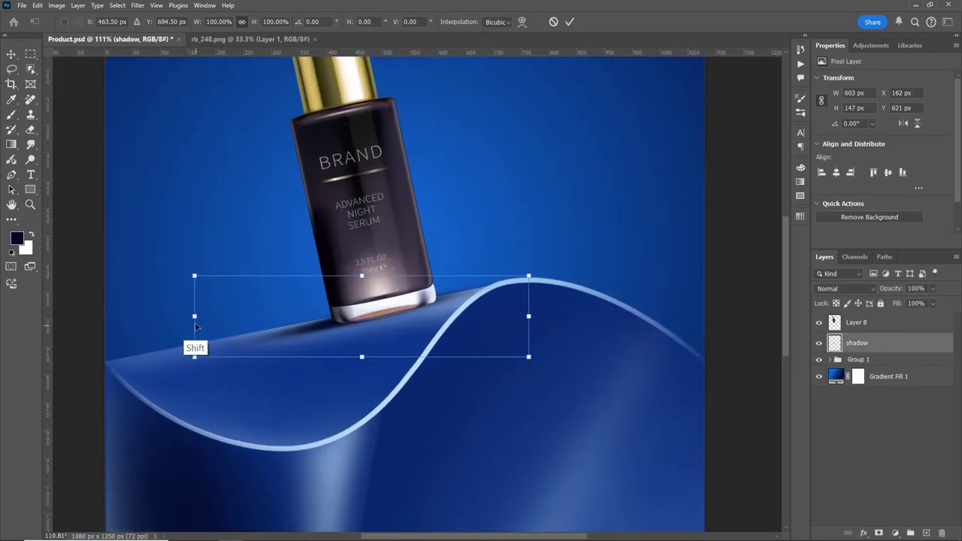
pyautogui.moveTo(196, 327); pyautogui.dragTo(158, 327)
pyautogui.moveTo(322, 311); pyautogui.dragTo(319, 318)
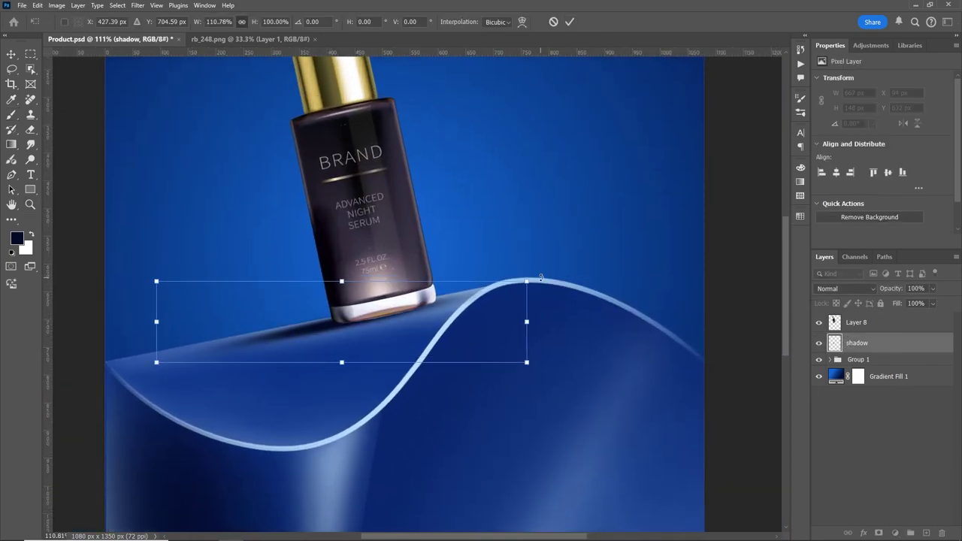
pyautogui.click(570, 22)
pyautogui.click(857, 322)
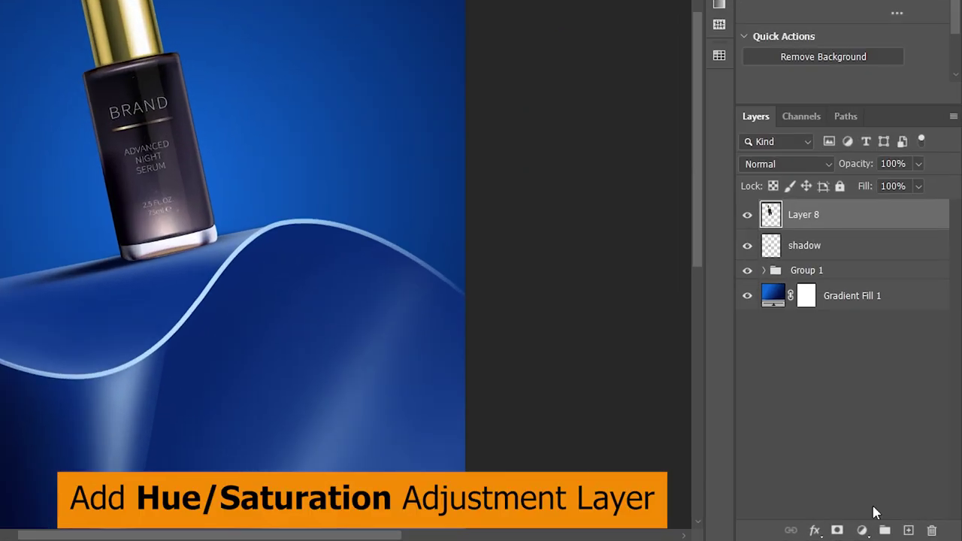
# Add a Hue/Saturation layer clipped to Layer 8, colorized at Hue 225, Saturation 80, Lightness -5
pyautogui.click(862, 531)
pyautogui.click(889, 391)
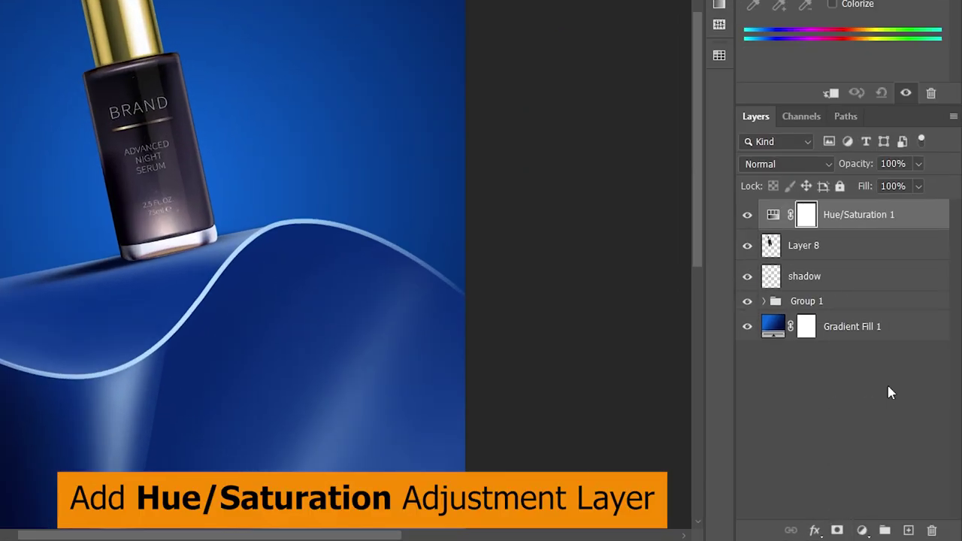
pyautogui.keyDown('alt'); pyautogui.click(829, 449); pyautogui.keyUp('alt')
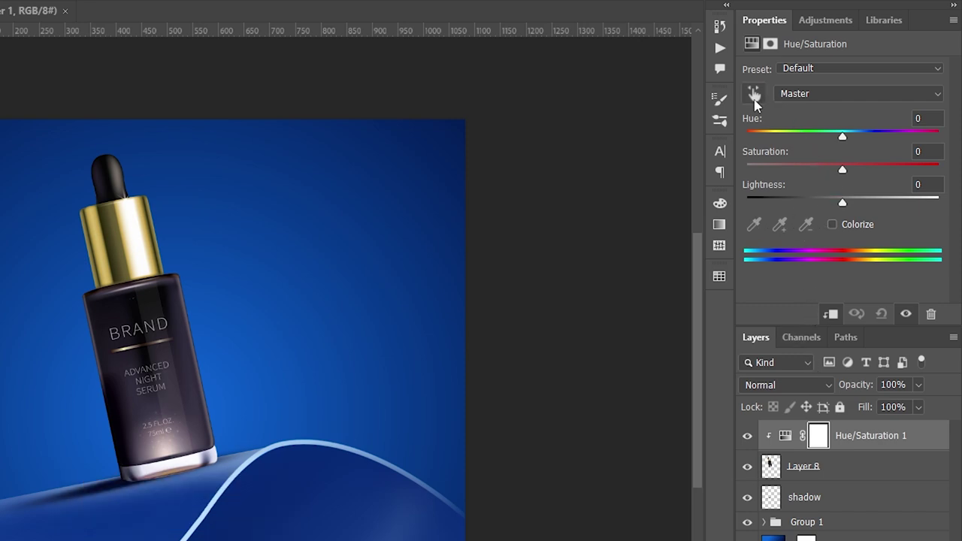
pyautogui.click(184, 299)
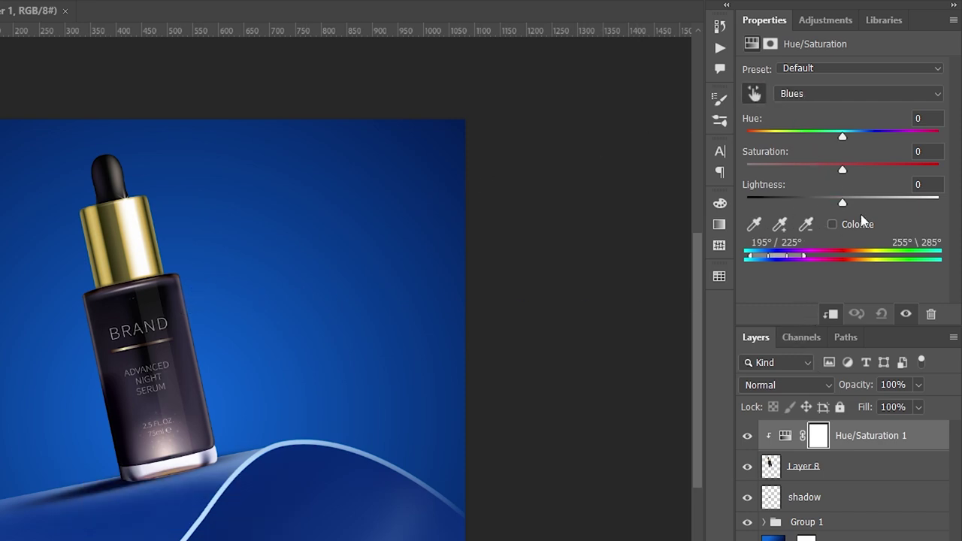
pyautogui.click(832, 224)
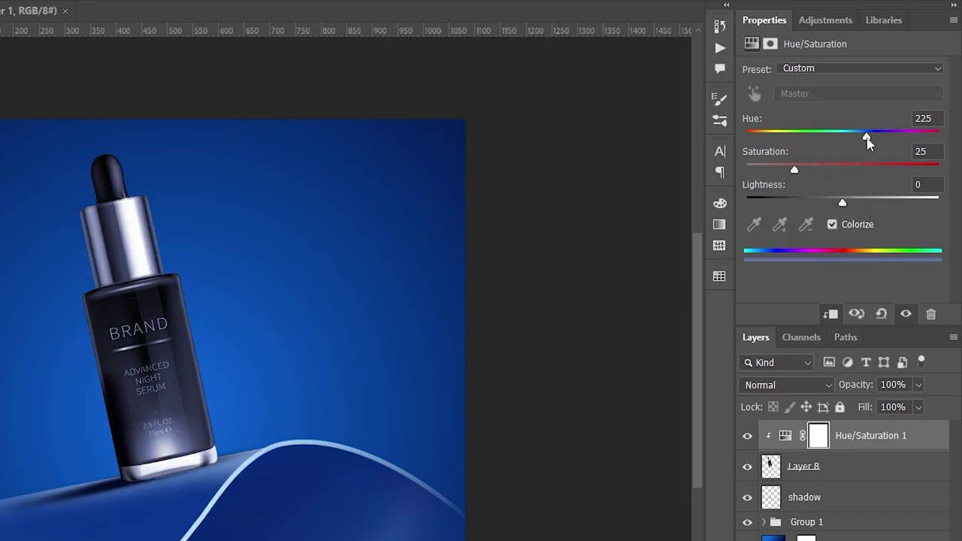
pyautogui.moveTo(869, 140)
pyautogui.mouseDown()
pyautogui.moveTo(877, 140)
pyautogui.moveTo(865, 146)
pyautogui.mouseUp()
pyautogui.moveTo(810, 172); pyautogui.dragTo(898, 167)
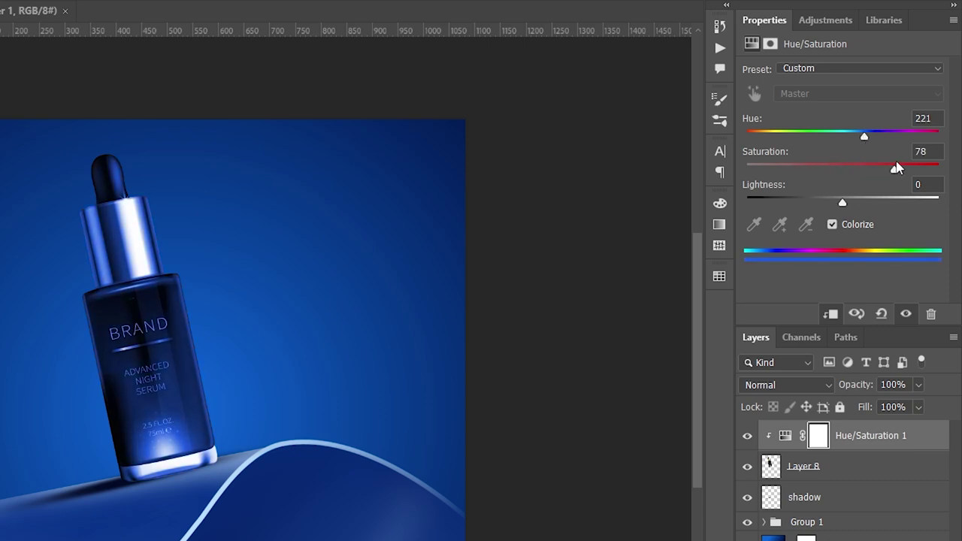
pyautogui.moveTo(864, 137)
pyautogui.mouseDown()
pyautogui.moveTo(842, 142)
pyautogui.moveTo(867, 146)
pyautogui.mouseUp()
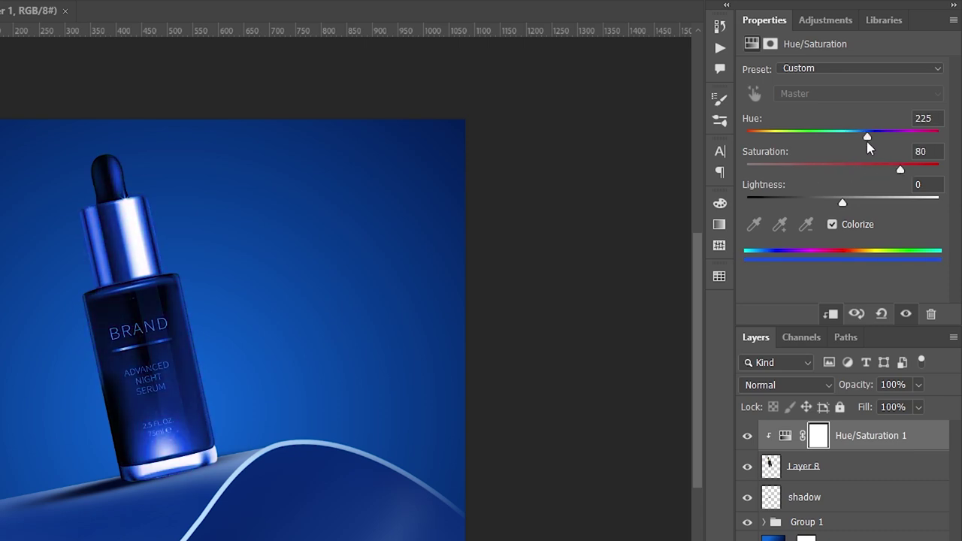
pyautogui.moveTo(843, 203)
pyautogui.mouseDown()
pyautogui.moveTo(816, 204)
pyautogui.moveTo(867, 204)
pyautogui.moveTo(841, 209)
pyautogui.mouseUp()
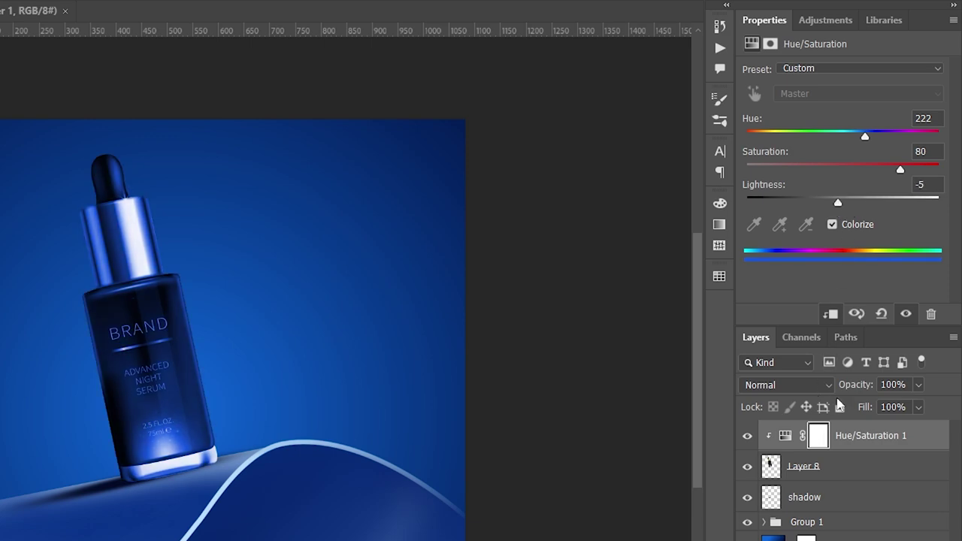
pyautogui.moveTo(866, 140)
pyautogui.mouseDown()
pyautogui.moveTo(853, 140)
pyautogui.moveTo(870, 143)
pyautogui.mouseUp()
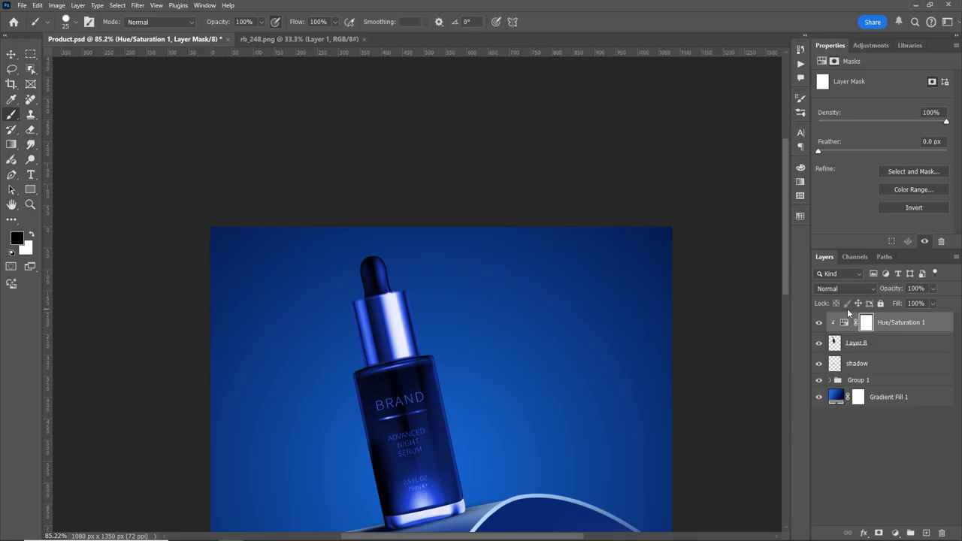
pyautogui.press('z')
pyautogui.moveTo(413, 384)
pyautogui.mouseDown()
pyautogui.moveTo(376, 393)
pyautogui.moveTo(476, 447)
pyautogui.mouseUp()
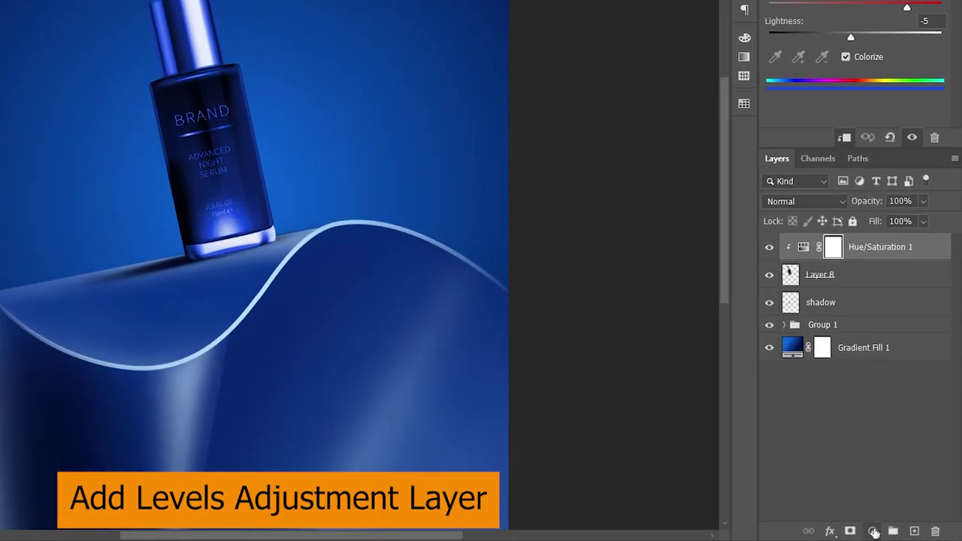
# Brighten the bottle with a clipped Levels layer set to 1, 1.23, 168, comparing it on and off
pyautogui.click(873, 532)
pyautogui.click(877, 350)
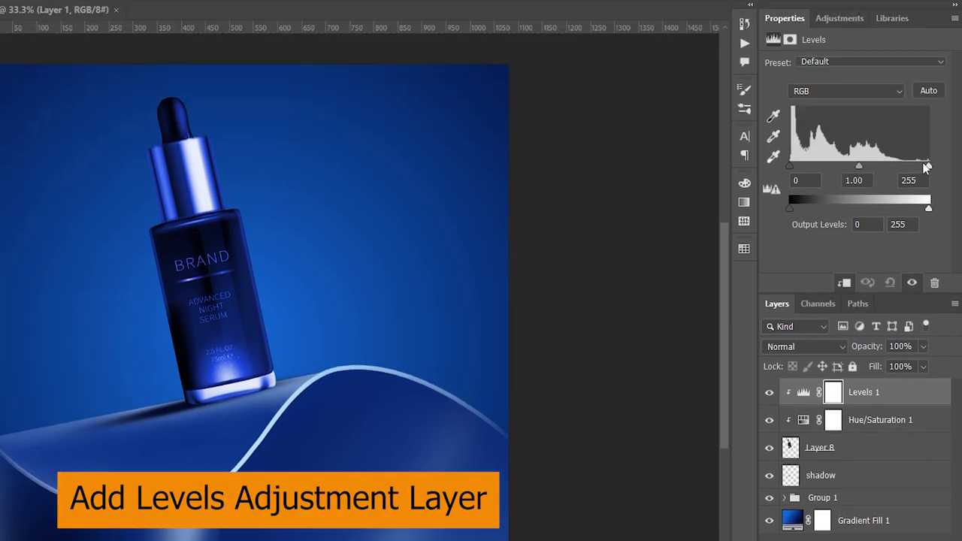
pyautogui.moveTo(929, 165); pyautogui.dragTo(791, 165)
pyautogui.click(768, 248)
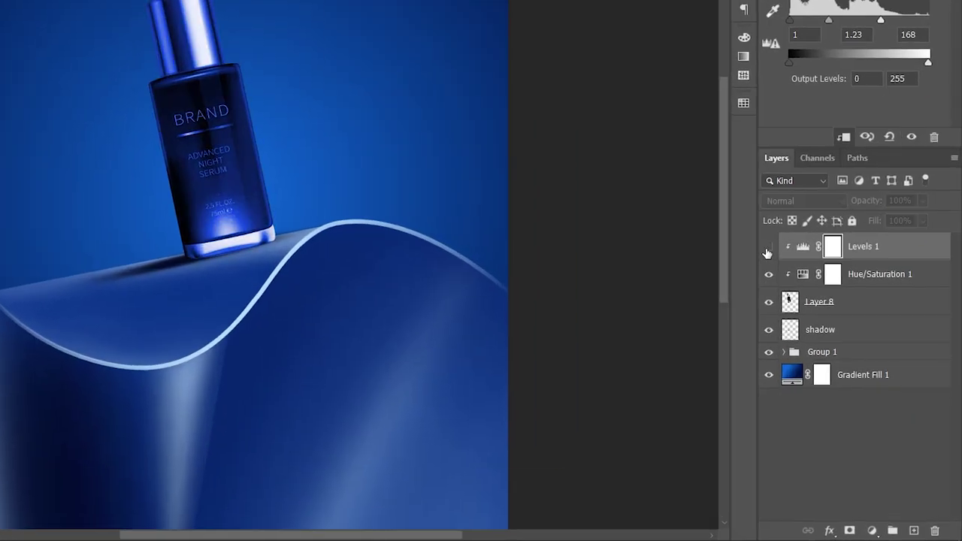
pyautogui.click(768, 248)
pyautogui.click(872, 529)
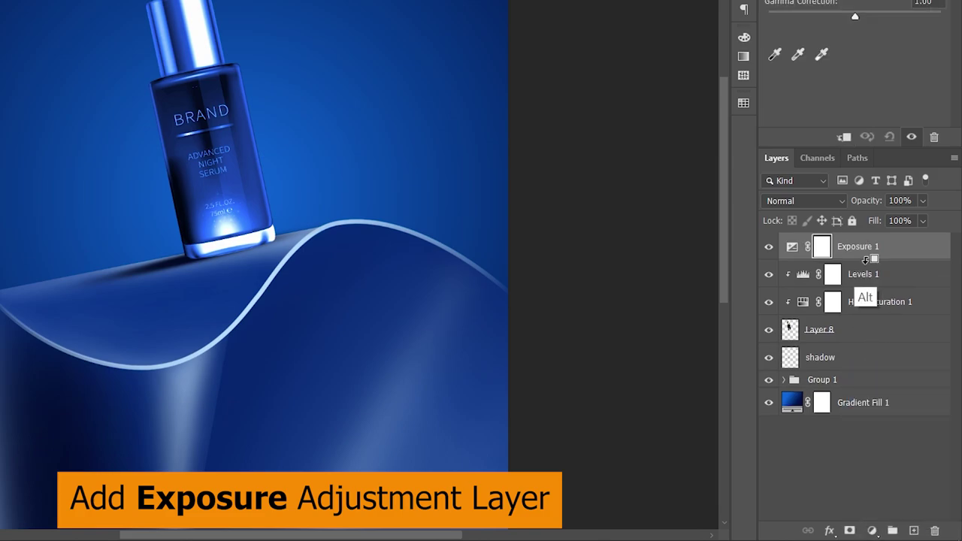
# Clip Exposure 1 to the bottle at Exposure -1.15, Gamma 0.77, and fill its mask black
pyautogui.keyDown('alt'); pyautogui.click(820, 260); pyautogui.keyUp('alt')
pyautogui.moveTo(883, 105); pyautogui.dragTo(872, 110)
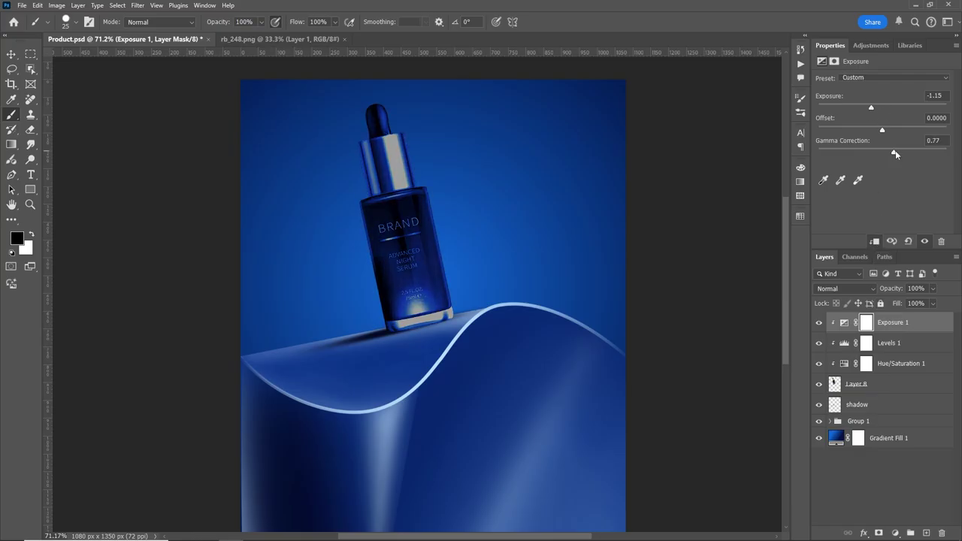
pyautogui.click(866, 324)
pyautogui.hotkey('alt', 'BackSpace')
# Paint a white L-shaped strip on the mask along the bottle's left edge and set opacity 75%
pyautogui.press('x')
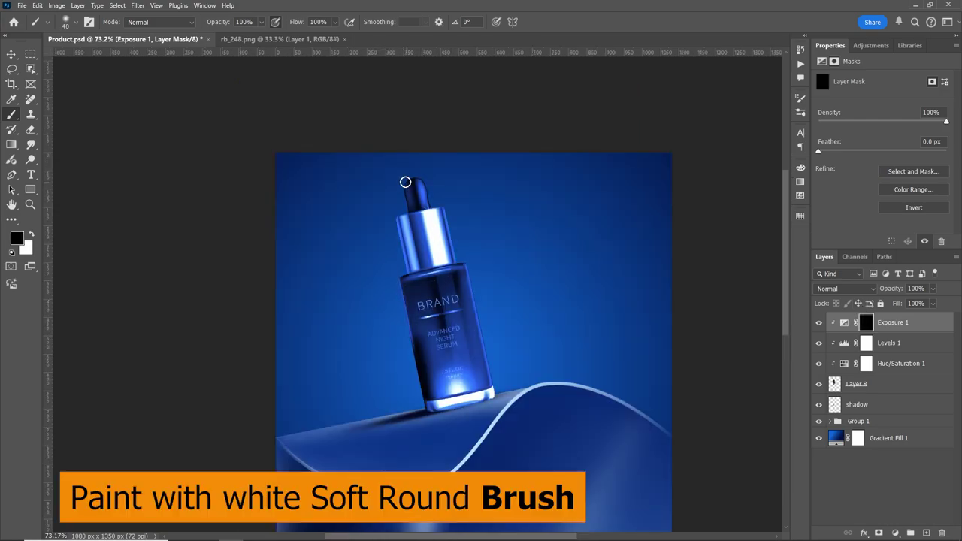
pyautogui.press('x')
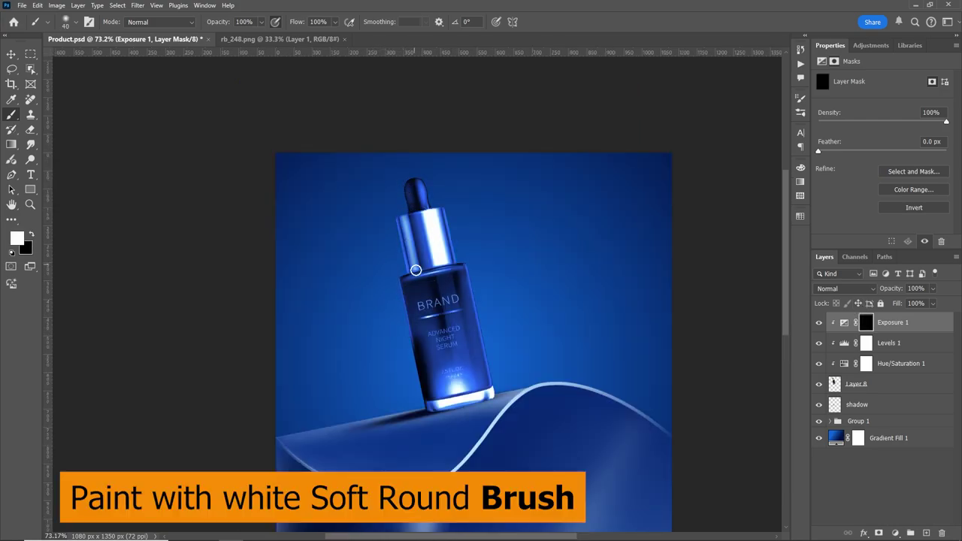
pyautogui.press(']')
pyautogui.click(400, 184)
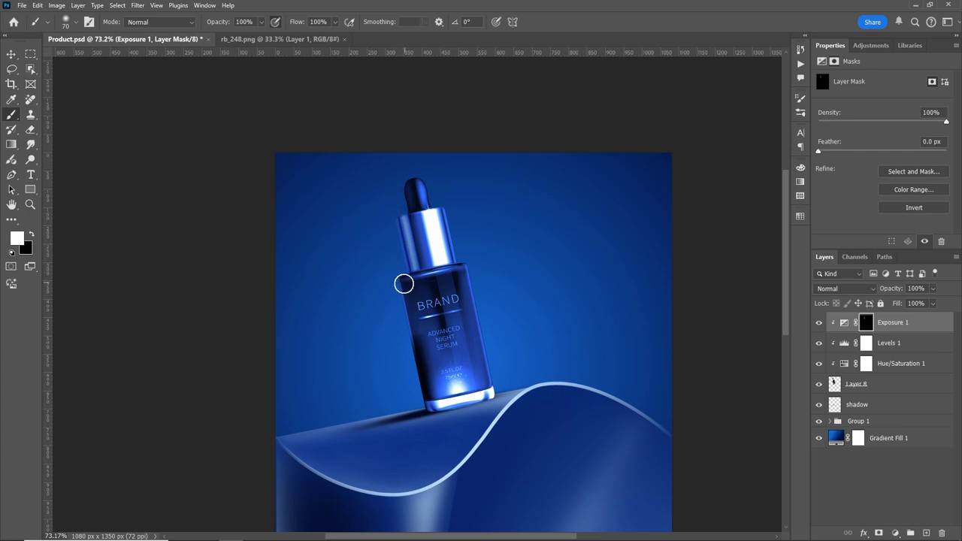
pyautogui.keyDown('shift'); pyautogui.click(428, 406); pyautogui.keyUp('shift')
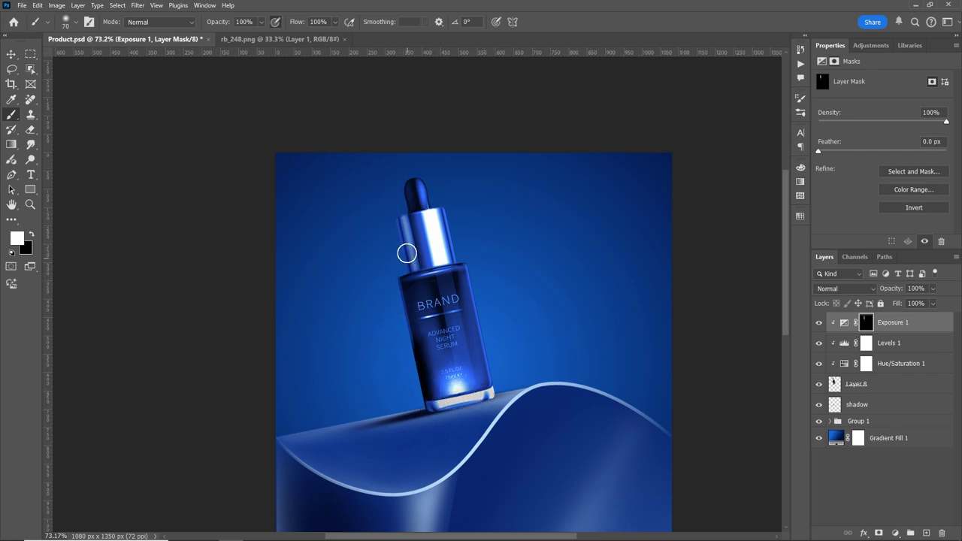
pyautogui.keyDown('shift'); pyautogui.click(400, 185); pyautogui.keyUp('shift')
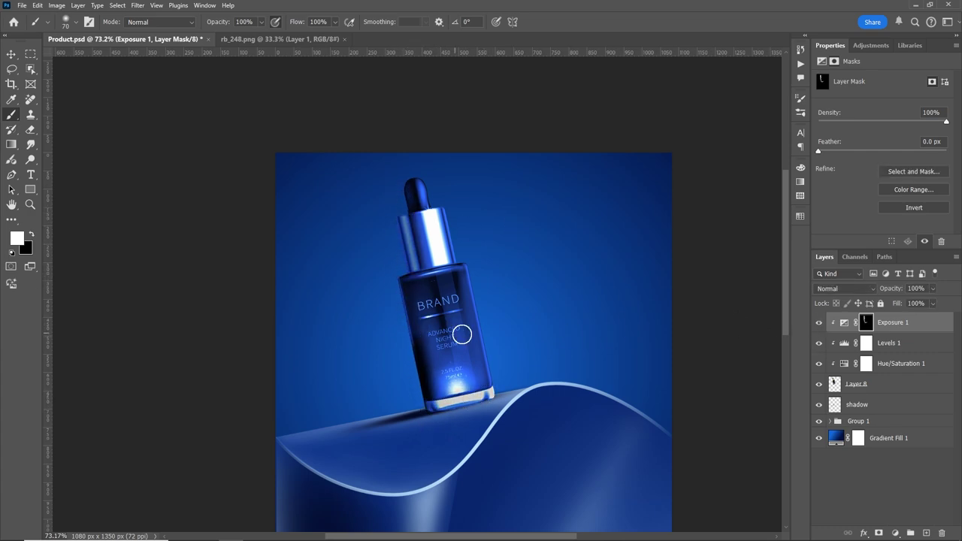
pyautogui.moveTo(889, 288); pyautogui.dragTo(880, 292)
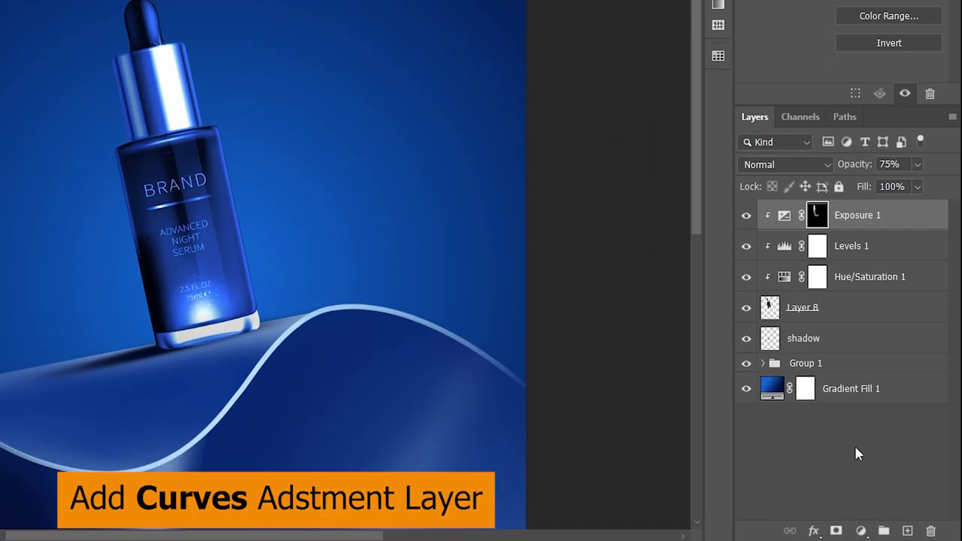
# Add a clipped Curves layer (input 106, output 142) with an inverted mask painted on one bottle strip
pyautogui.click(861, 531)
pyautogui.click(864, 338)
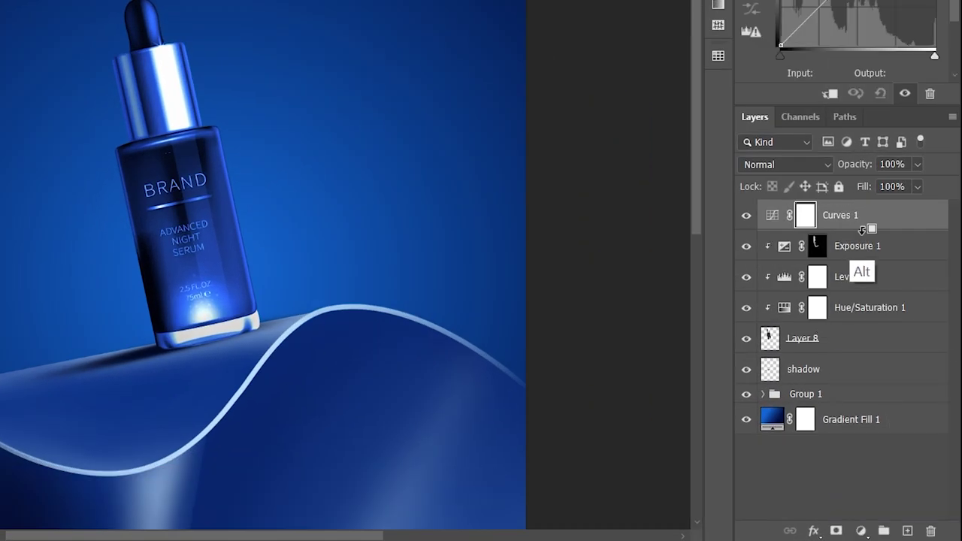
pyautogui.keyDown('alt'); pyautogui.click(863, 231); pyautogui.keyUp('alt')
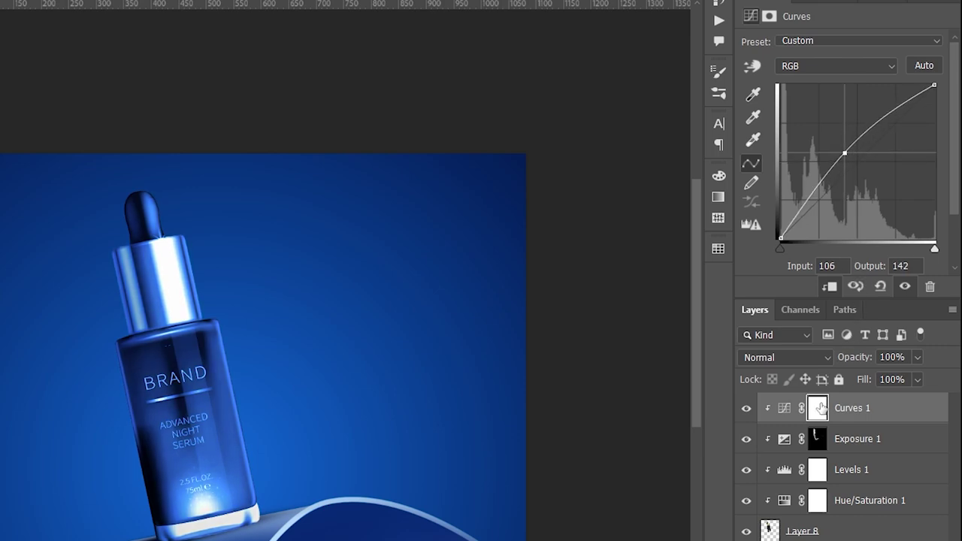
pyautogui.click(822, 408)
pyautogui.hotkey('ctrl', 'i')
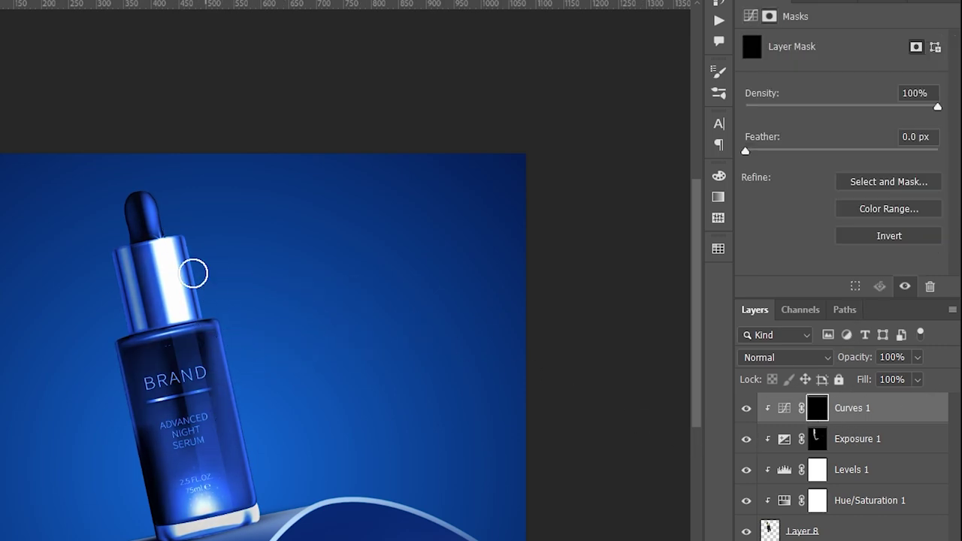
pyautogui.moveTo(207, 406); pyautogui.dragTo(182, 454)
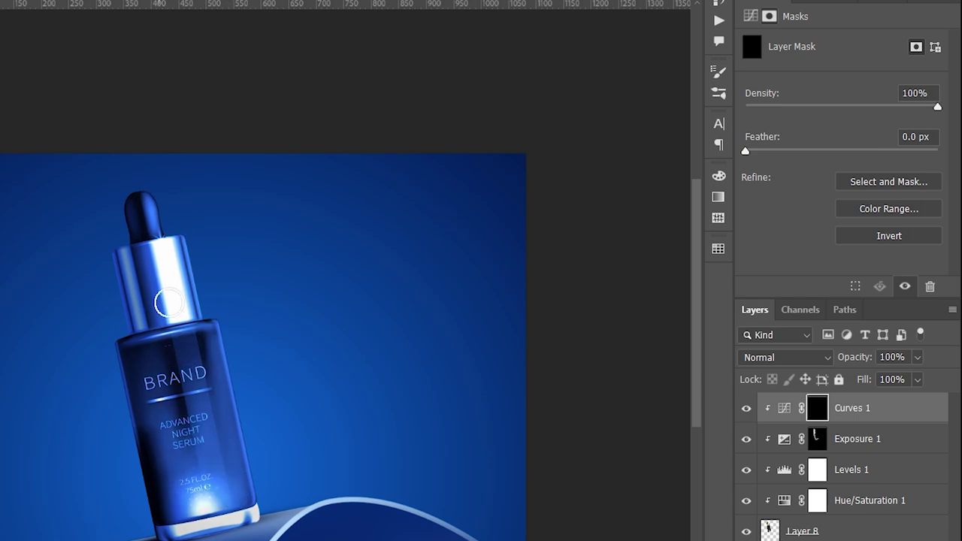
pyautogui.click(747, 410)
pyautogui.click(747, 410)
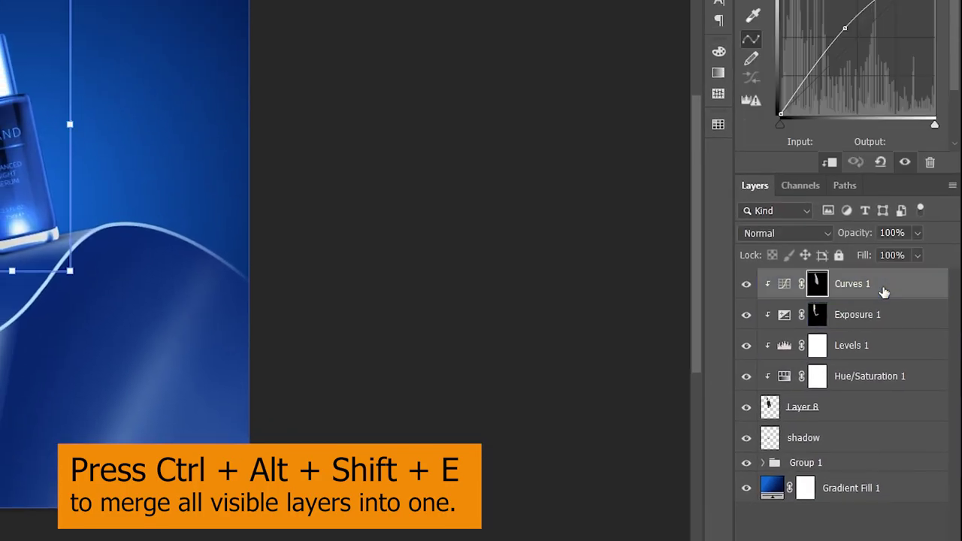
# Stamp all visible layers into Layer 9 with Ctrl+Alt+Shift+E and convert it to a Smart Object
pyautogui.hotkey('ctrl', 'alt', 'shift', 'e')
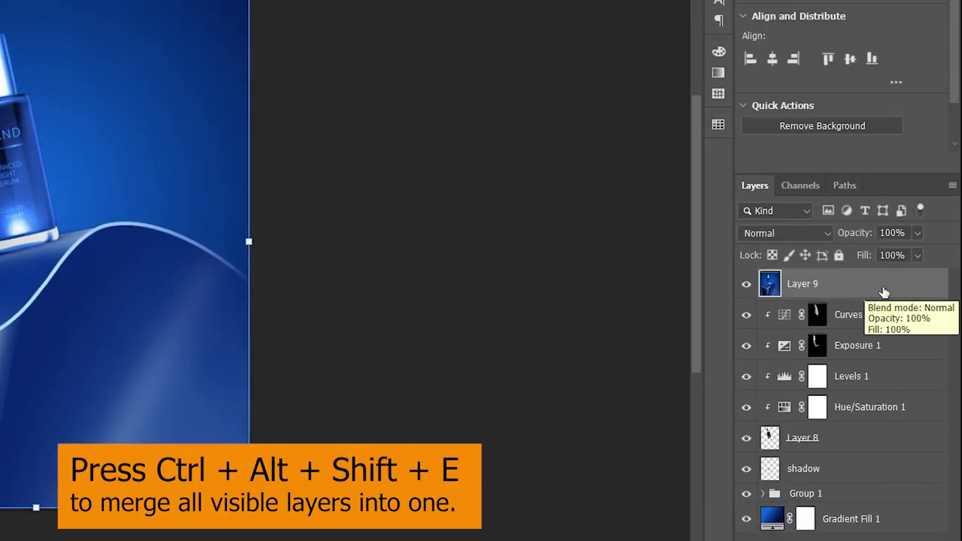
pyautogui.rightClick(885, 291)
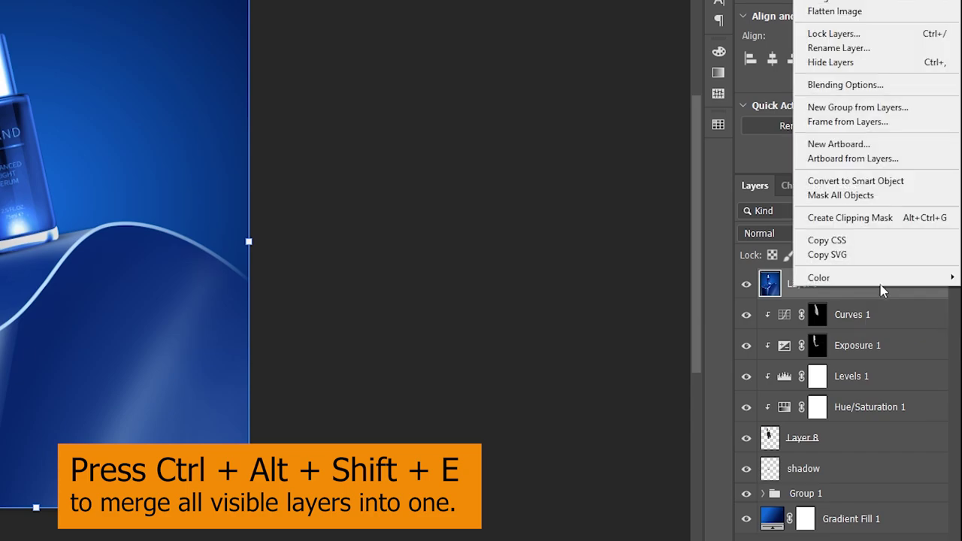
pyautogui.click(893, 179)
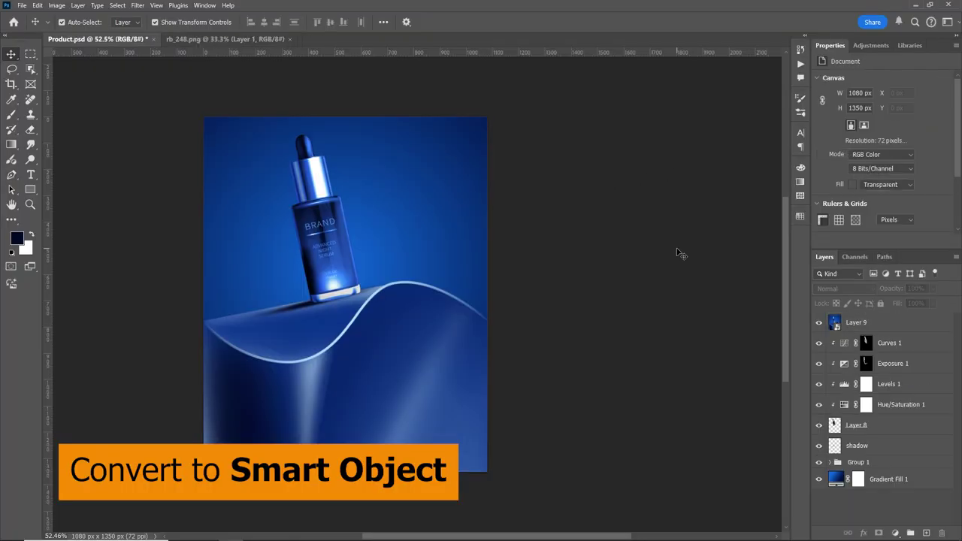
pyautogui.click(872, 324)
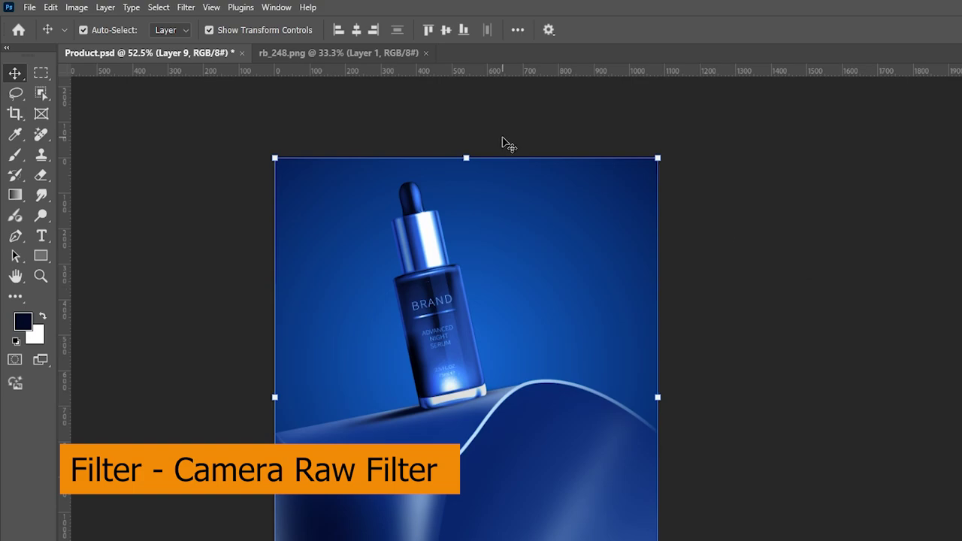
pyautogui.click(181, 9)
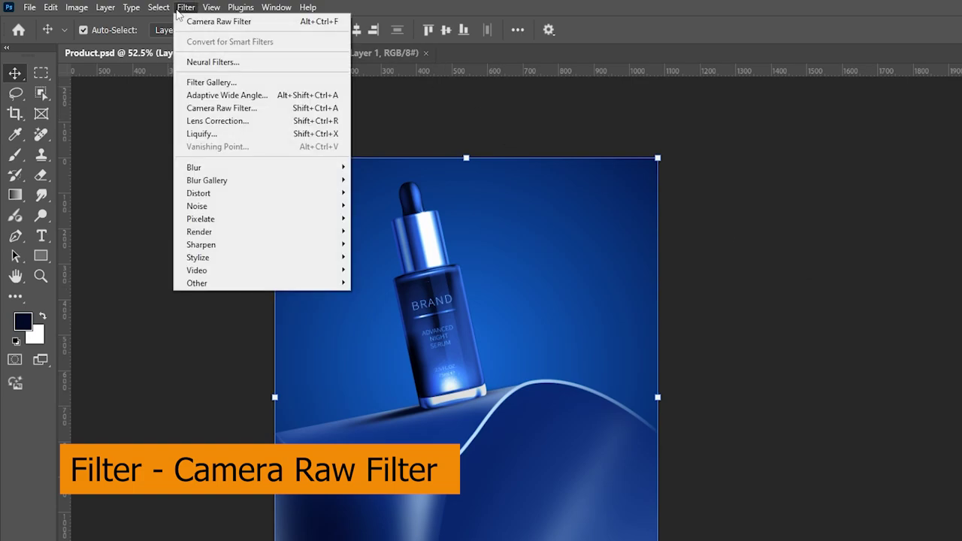
# In Camera Raw Filter, brighten exposure, raise contrast and highlights, cool white balance, and boost vibrance and saturation
pyautogui.click(226, 108)
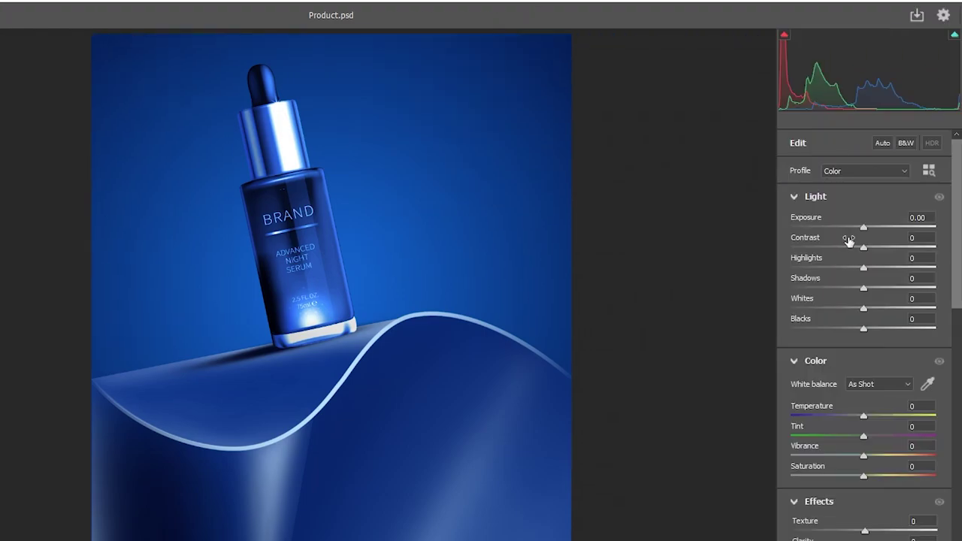
pyautogui.moveTo(864, 229); pyautogui.dragTo(873, 248)
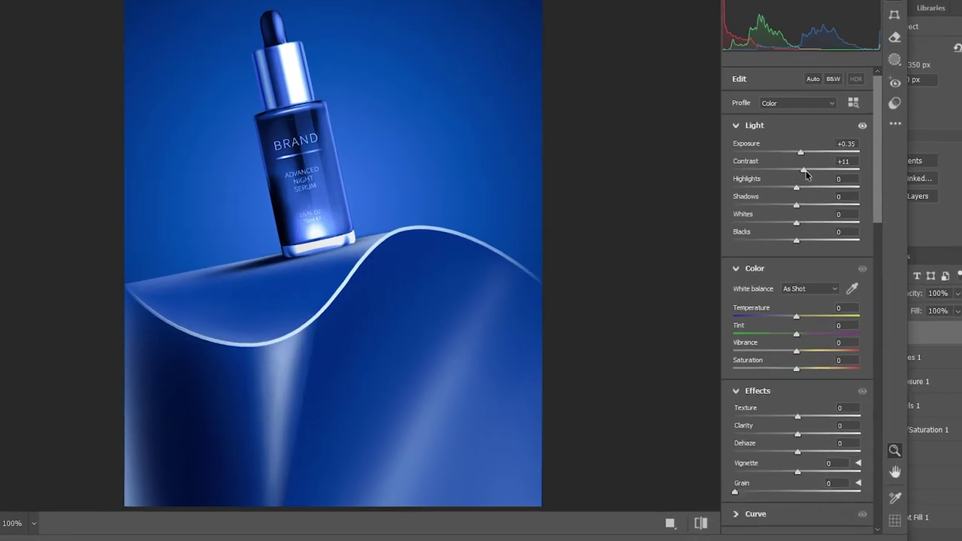
pyautogui.moveTo(806, 173)
pyautogui.mouseDown()
pyautogui.moveTo(809, 187)
pyautogui.moveTo(768, 201)
pyautogui.moveTo(776, 198)
pyautogui.moveTo(800, 227)
pyautogui.moveTo(787, 238)
pyautogui.mouseUp()
pyautogui.moveTo(799, 331)
pyautogui.mouseDown()
pyautogui.moveTo(789, 329)
pyautogui.moveTo(797, 331)
pyautogui.mouseUp()
pyautogui.moveTo(798, 365)
pyautogui.mouseDown()
pyautogui.moveTo(807, 365)
pyautogui.moveTo(809, 385)
pyautogui.moveTo(789, 389)
pyautogui.moveTo(806, 388)
pyautogui.mouseUp()
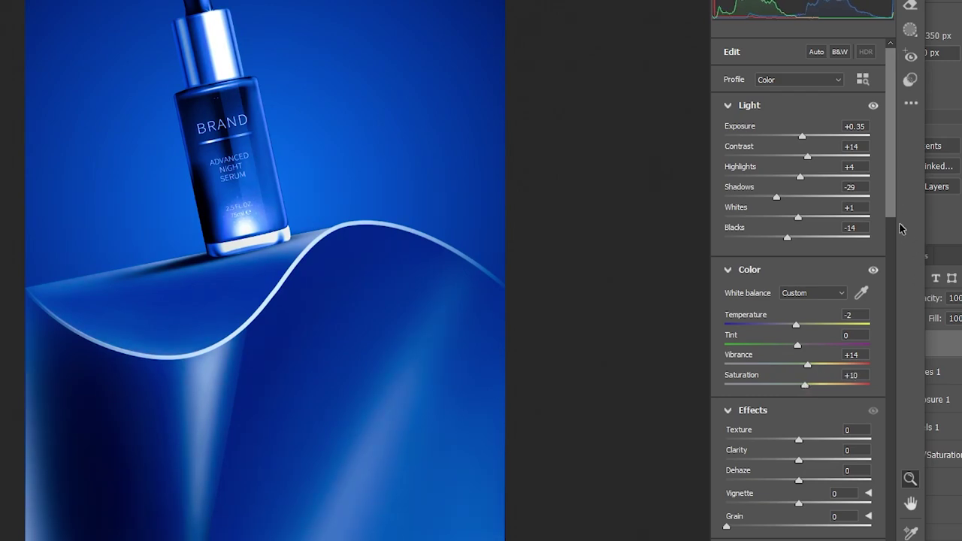
# Add more texture detail and a touch of film grain in Camera Raw
pyautogui.scroll(-5, 856, 233)
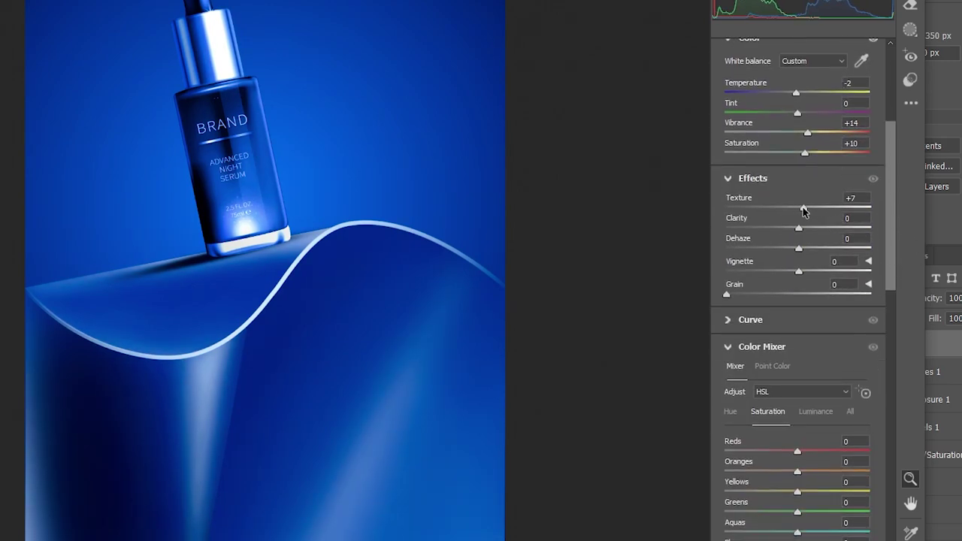
pyautogui.moveTo(804, 212)
pyautogui.mouseDown()
pyautogui.moveTo(818, 208)
pyautogui.moveTo(815, 229)
pyautogui.moveTo(783, 275)
pyautogui.moveTo(788, 284)
pyautogui.mouseUp()
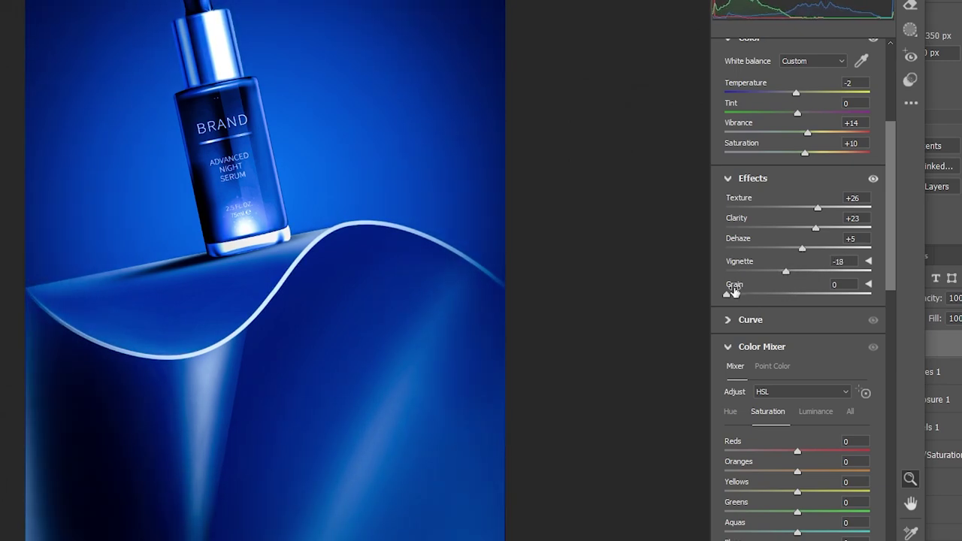
pyautogui.moveTo(727, 294); pyautogui.dragTo(733, 297)
pyautogui.moveTo(892, 239); pyautogui.dragTo(892, 311)
# Increase the saturation of the blues in the Color Mixer
pyautogui.click(731, 170)
pyautogui.click(764, 171)
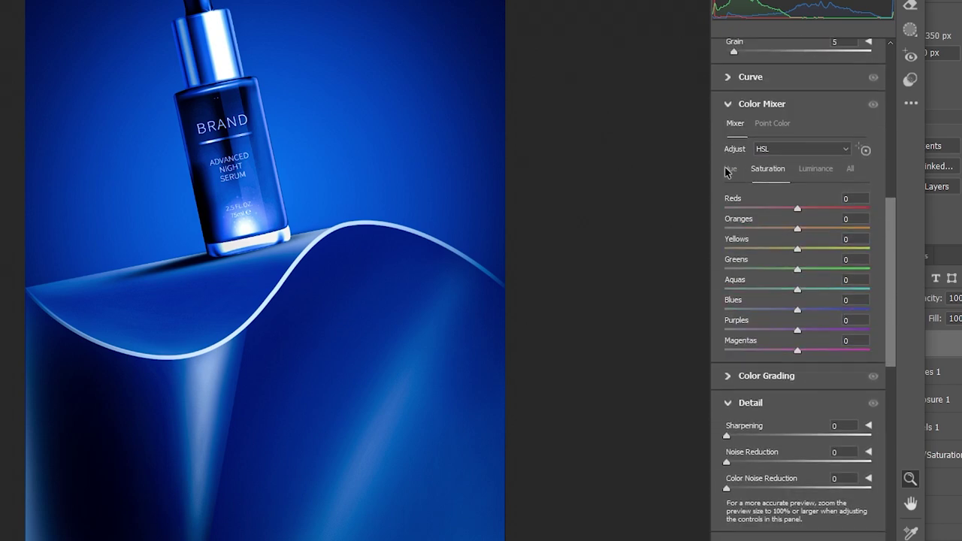
pyautogui.moveTo(798, 309); pyautogui.dragTo(804, 288)
pyautogui.click(813, 170)
pyautogui.click(730, 168)
pyautogui.moveTo(896, 254); pyautogui.dragTo(895, 278)
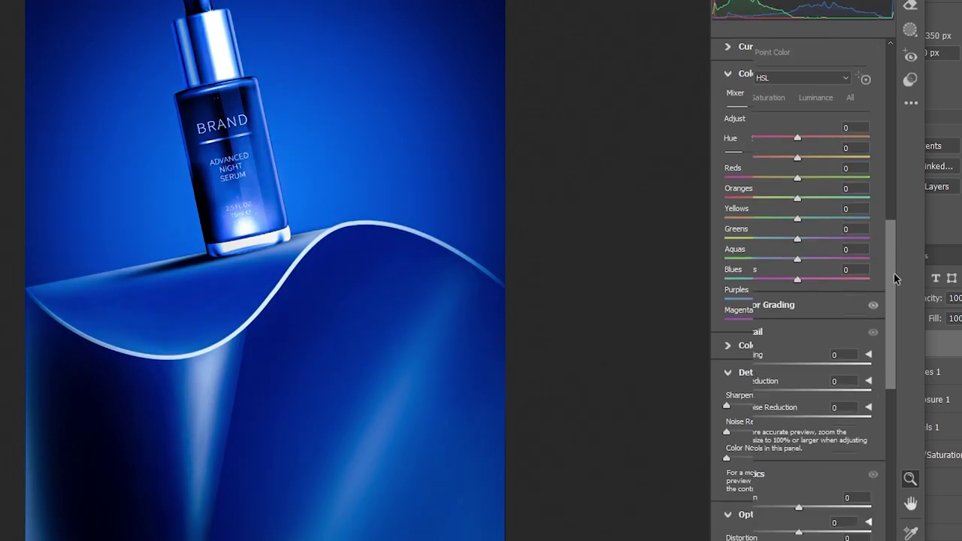
# Set Sharpening 30, Noise Reduction 20 and Color Noise Reduction 14, compare Before/After, and apply
pyautogui.scroll(-3, 835, 282)
pyautogui.moveTo(737, 243)
pyautogui.mouseDown()
pyautogui.moveTo(747, 245)
pyautogui.moveTo(742, 269)
pyautogui.mouseUp()
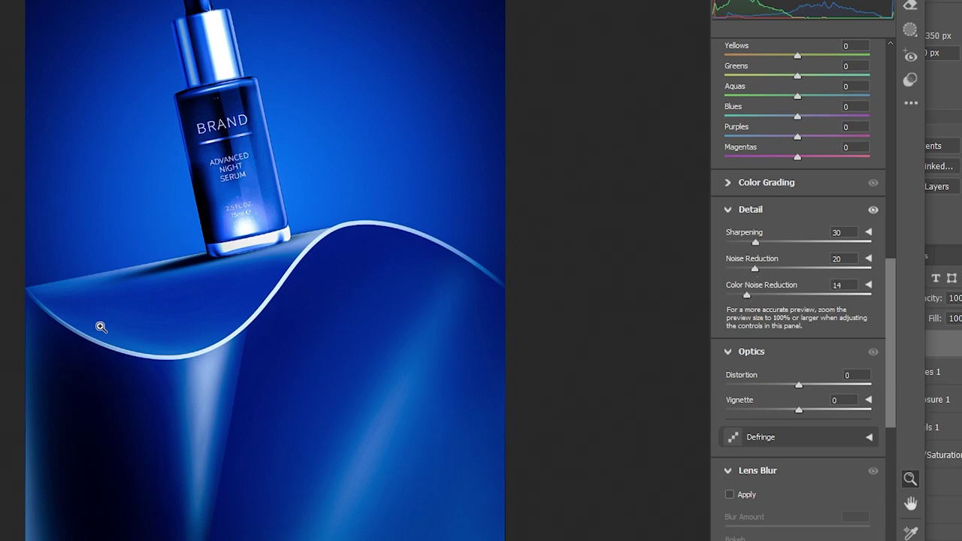
pyautogui.moveTo(466, 269); pyautogui.dragTo(451, 275)
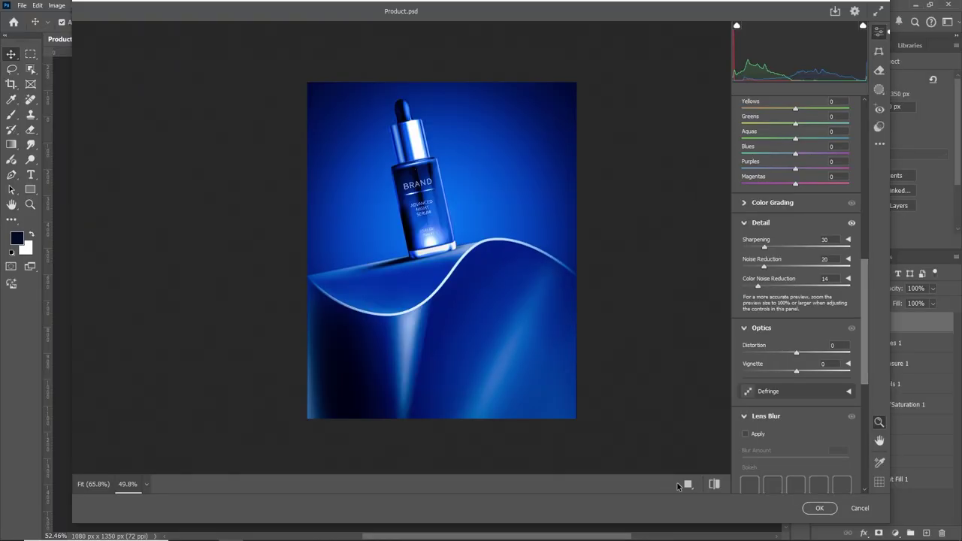
pyautogui.click(684, 485)
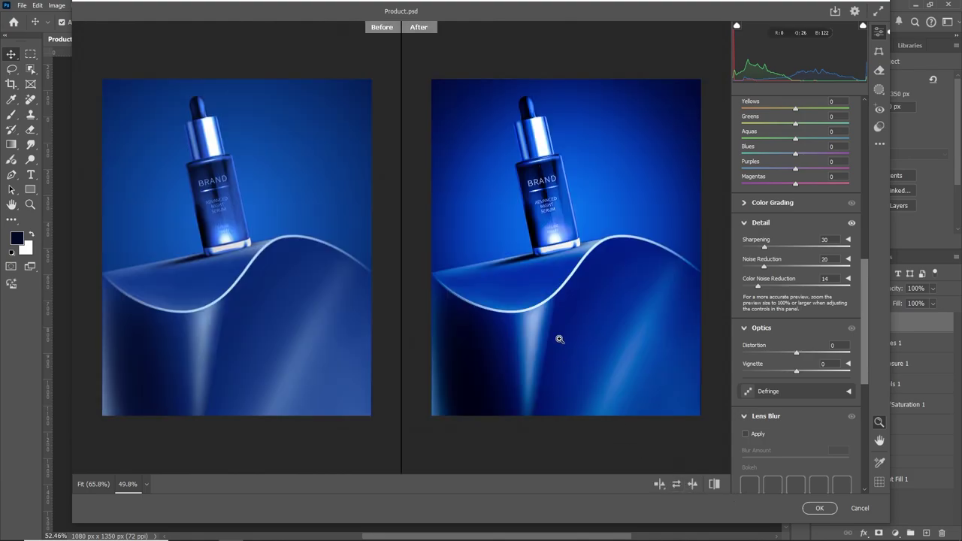
pyautogui.click(820, 508)
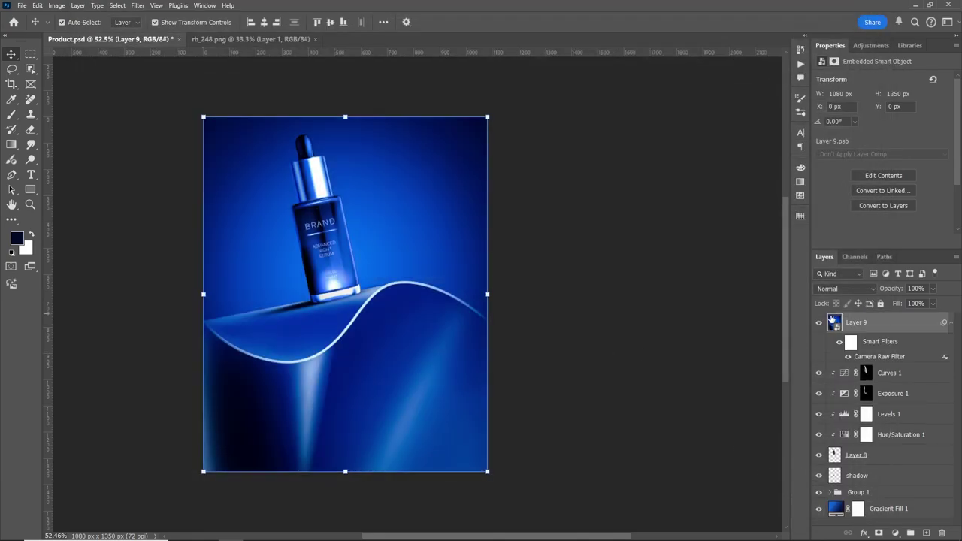
# Compare Layer 9 on and off, then add a Gradient Map adjustment layer
pyautogui.click(819, 324)
pyautogui.click(820, 323)
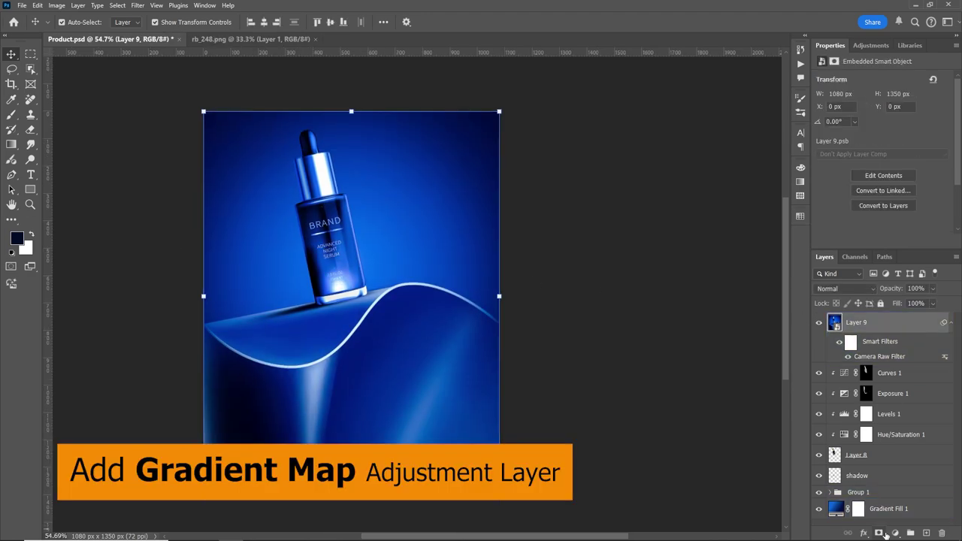
pyautogui.click(894, 533)
pyautogui.click(907, 523)
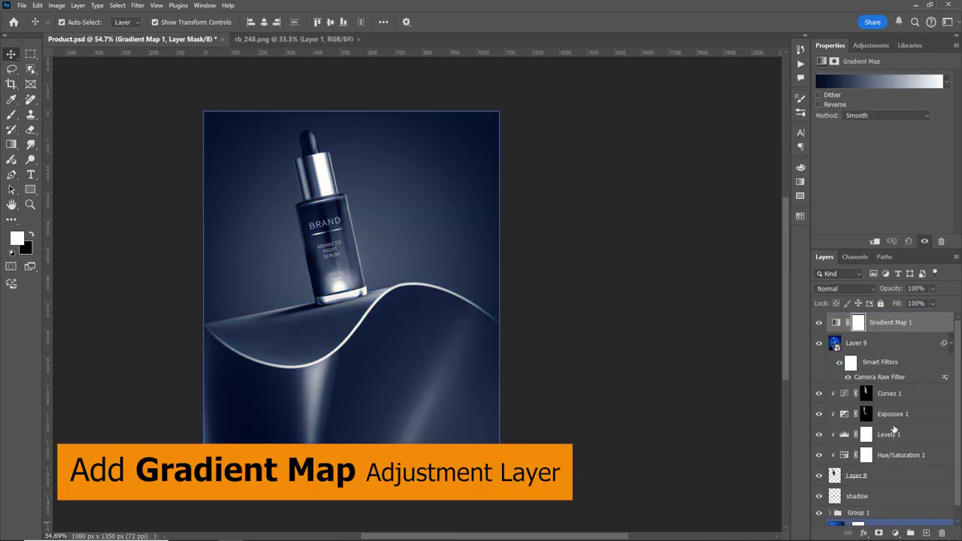
# Preview the Highlight Gradients presets Green, Sky Blue, Yellow and Orange on the gradient map
pyautogui.click(867, 82)
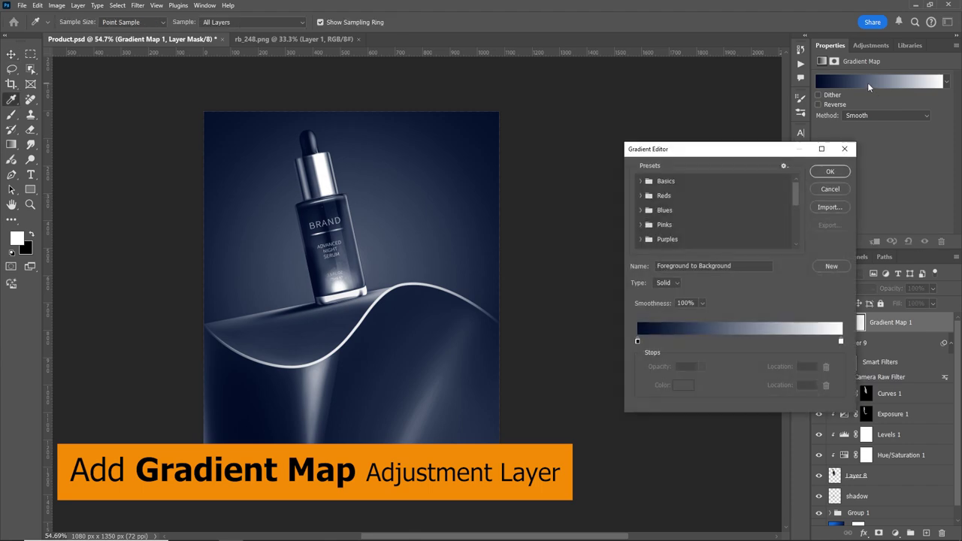
pyautogui.scroll(-2, 728, 212)
pyautogui.scroll(-2, 728, 211)
pyautogui.scroll(-2, 728, 213)
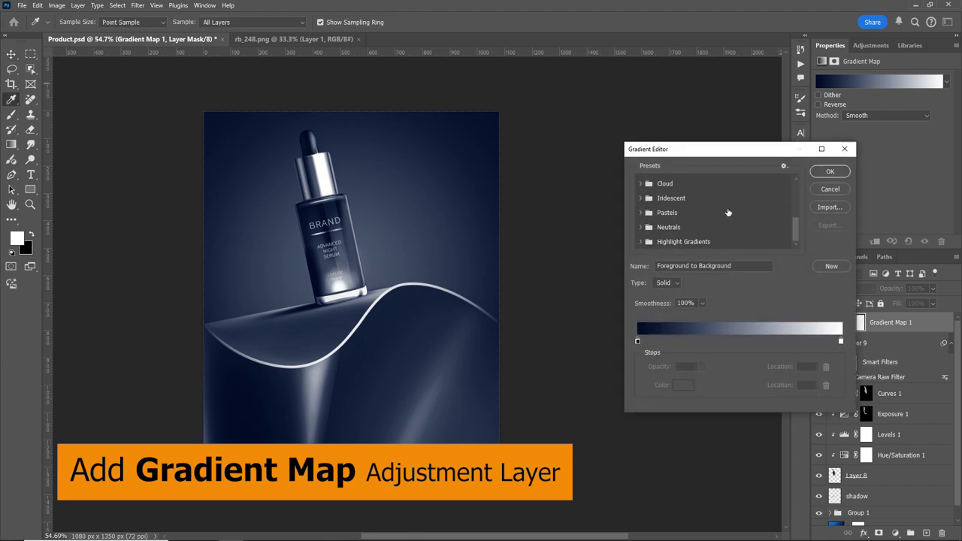
pyautogui.click(642, 242)
pyautogui.click(651, 242)
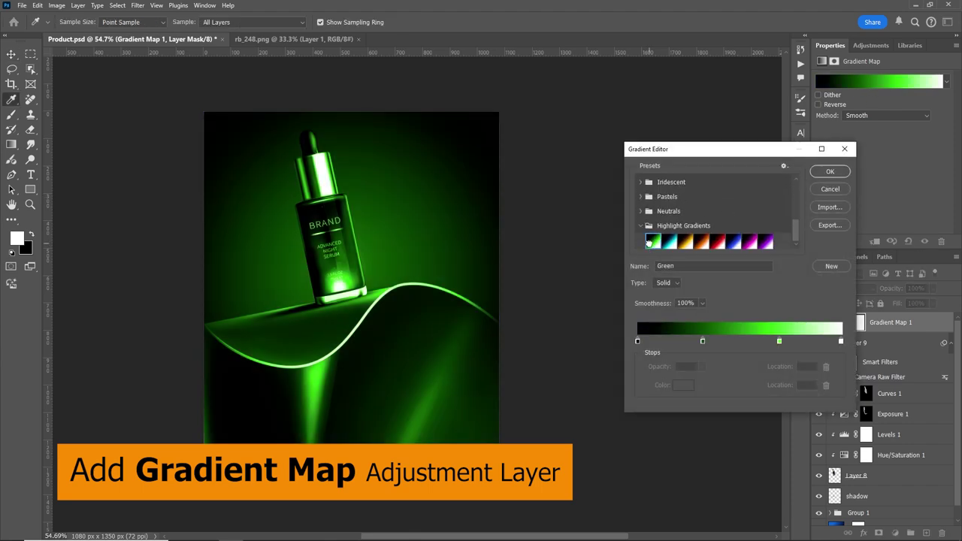
pyautogui.click(669, 242)
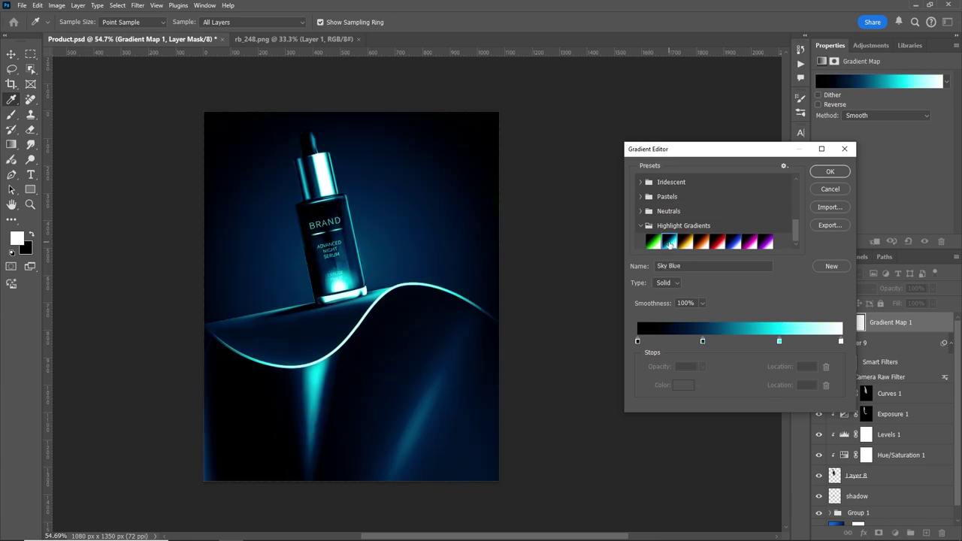
pyautogui.click(686, 243)
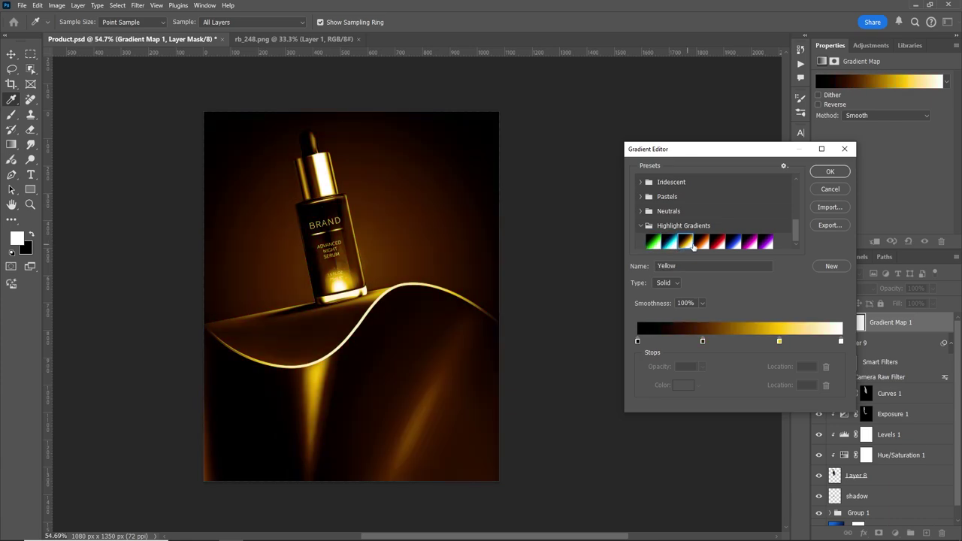
pyautogui.click(700, 243)
# Compare the Red, Blue, Pink and Violet presets and apply the Blue gradient
pyautogui.click(717, 243)
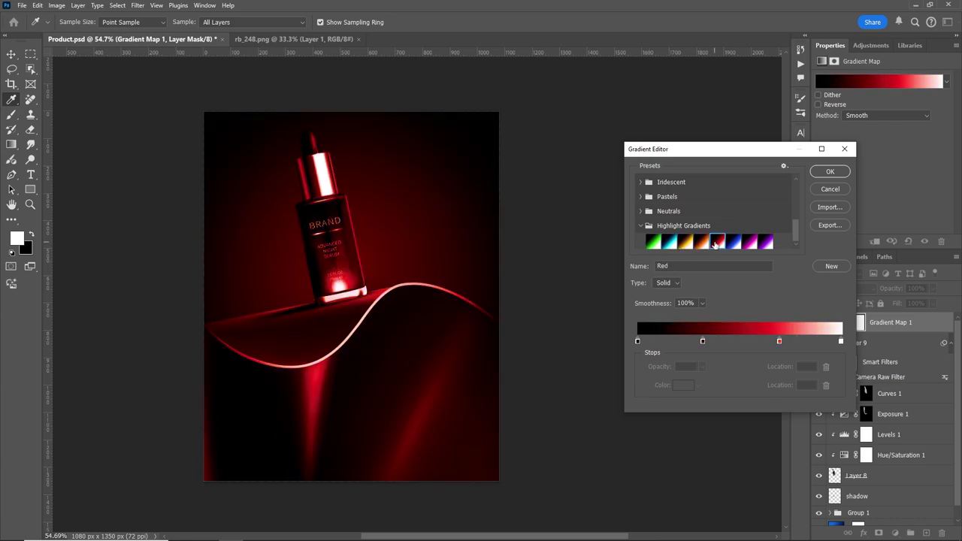
pyautogui.click(733, 242)
pyautogui.click(749, 242)
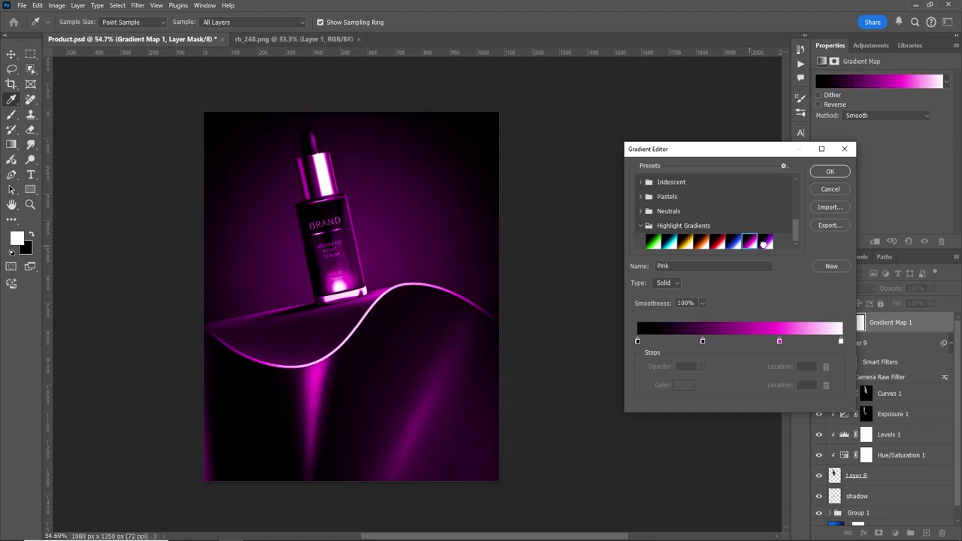
pyautogui.click(765, 242)
pyautogui.click(749, 242)
pyautogui.click(734, 242)
pyautogui.click(671, 243)
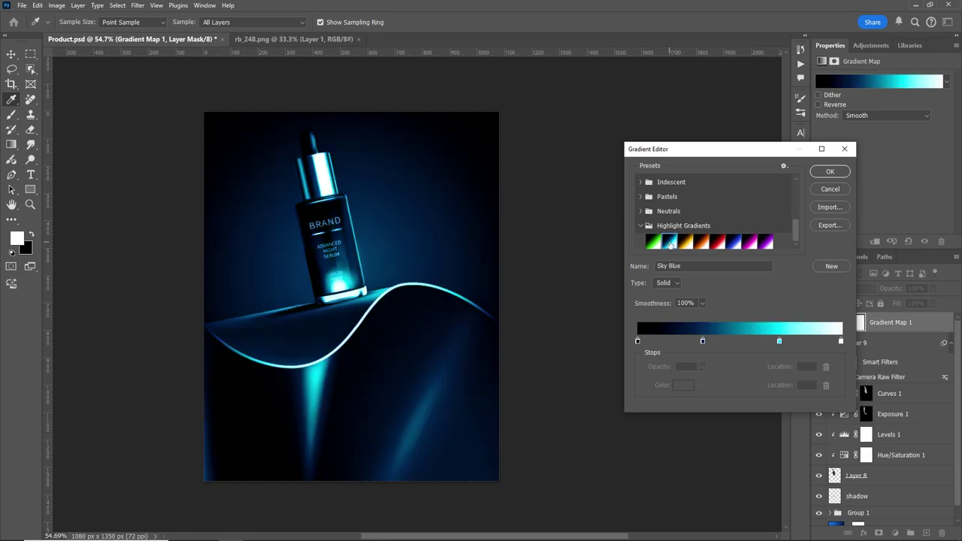
pyautogui.click(729, 243)
pyautogui.click(832, 171)
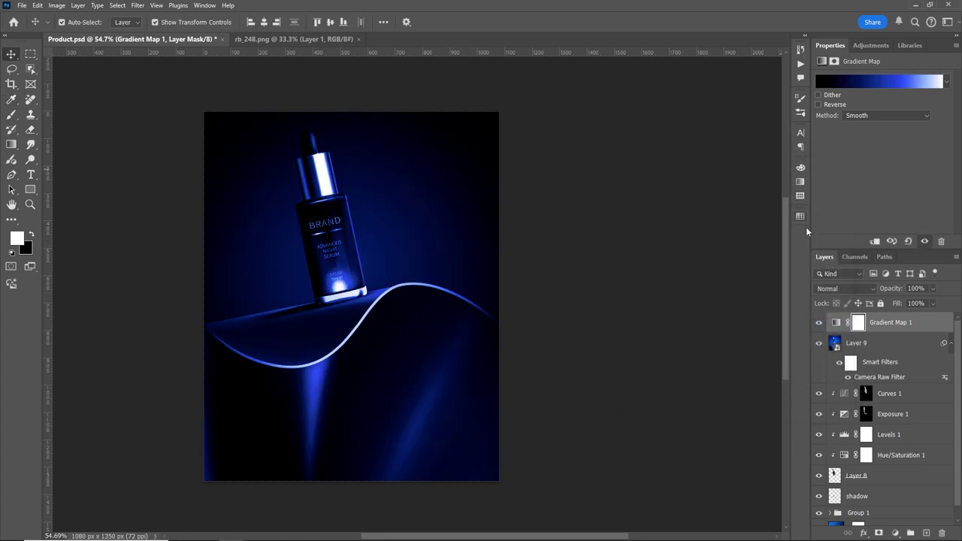
# Lower the Gradient Map 1 opacity to 51%, comparing it on and off
pyautogui.click(819, 322)
pyautogui.click(819, 323)
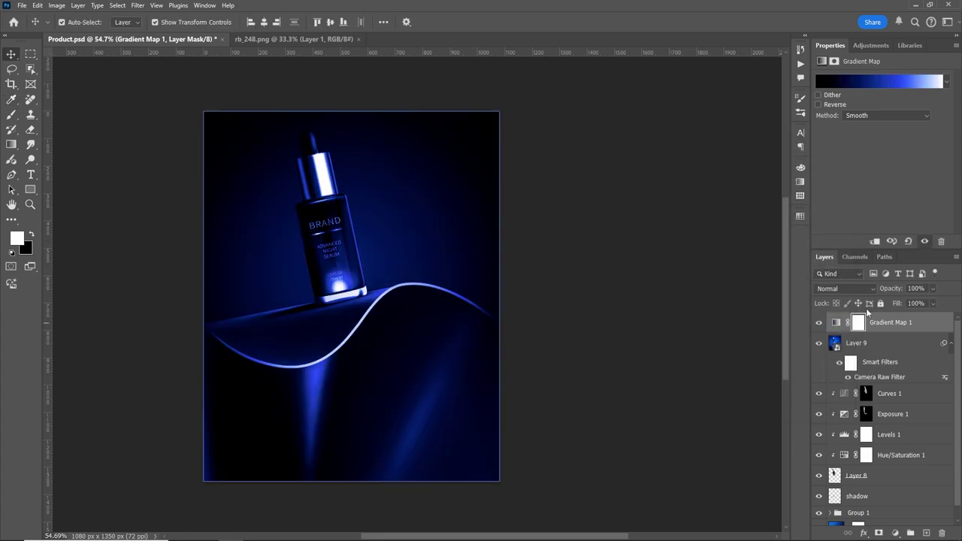
pyautogui.moveTo(892, 292)
pyautogui.mouseDown()
pyautogui.moveTo(809, 298)
pyautogui.moveTo(835, 302)
pyautogui.mouseUp()
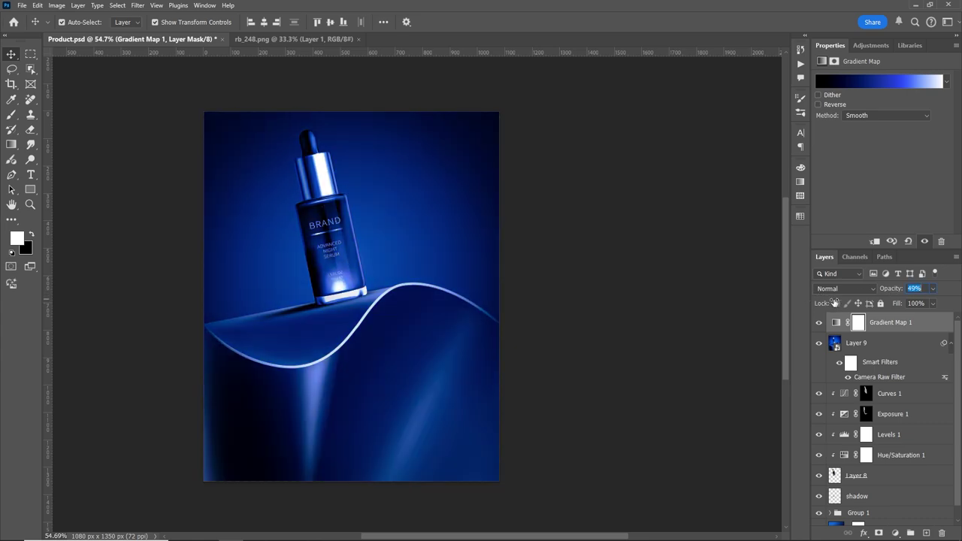
pyautogui.write('51')
pyautogui.click(925, 242)
pyautogui.click(924, 242)
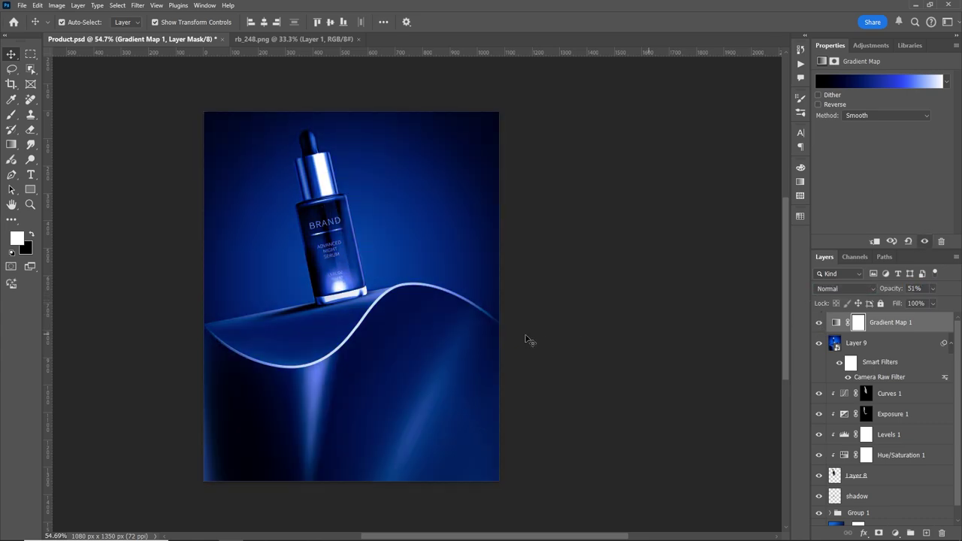